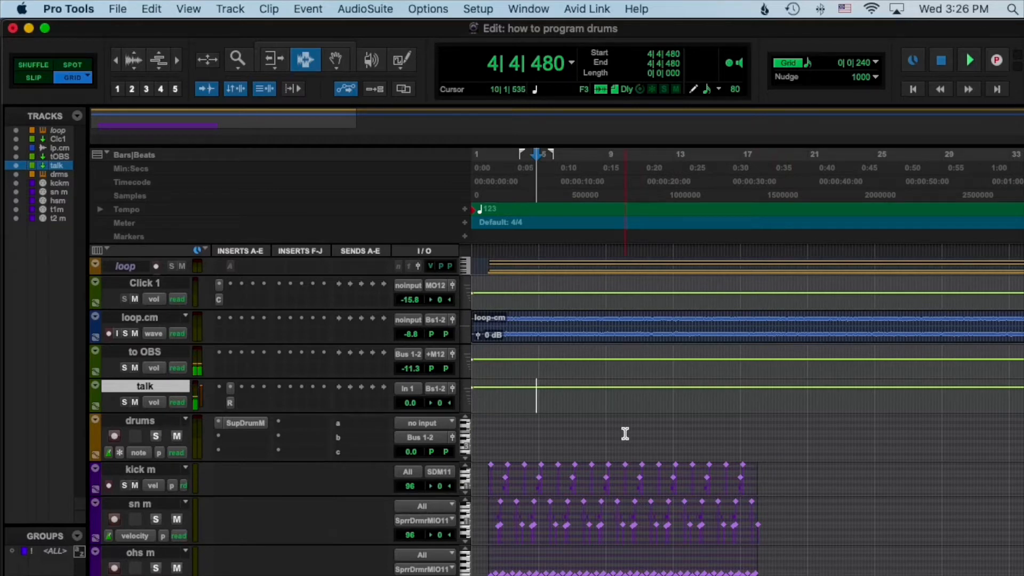
Look over the session's MIDI drum tracks, and view the Superior Drummer kit inserted on the drums track.
scroll(625, 433, "down", 3)
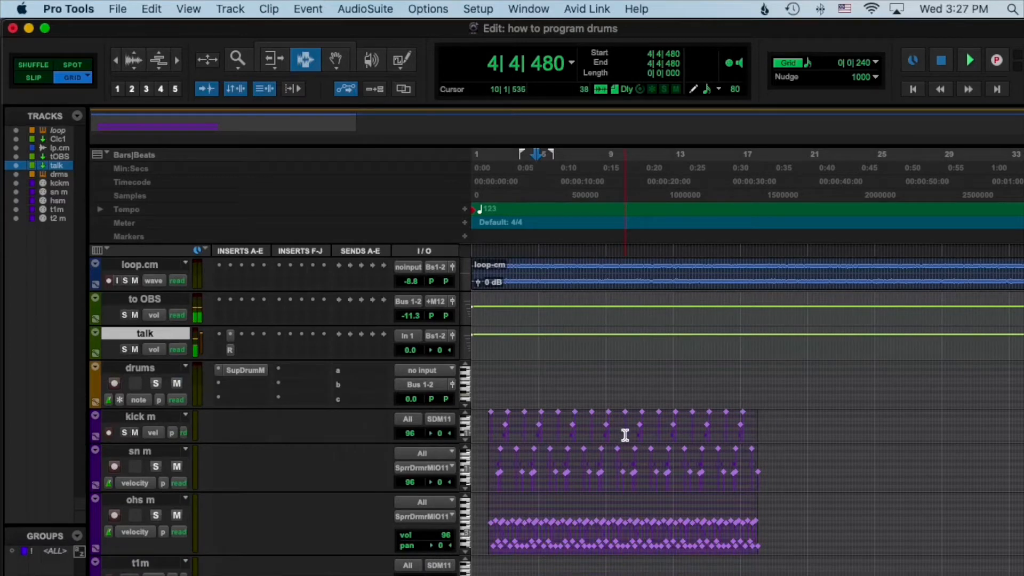
scroll(625, 434, "down", 3)
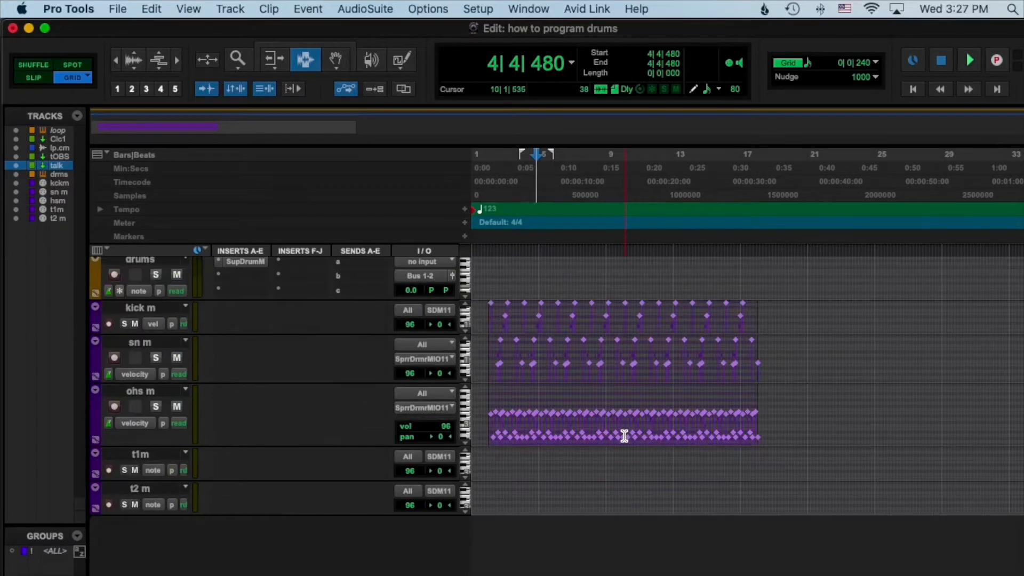
scroll(625, 434, "up", 5)
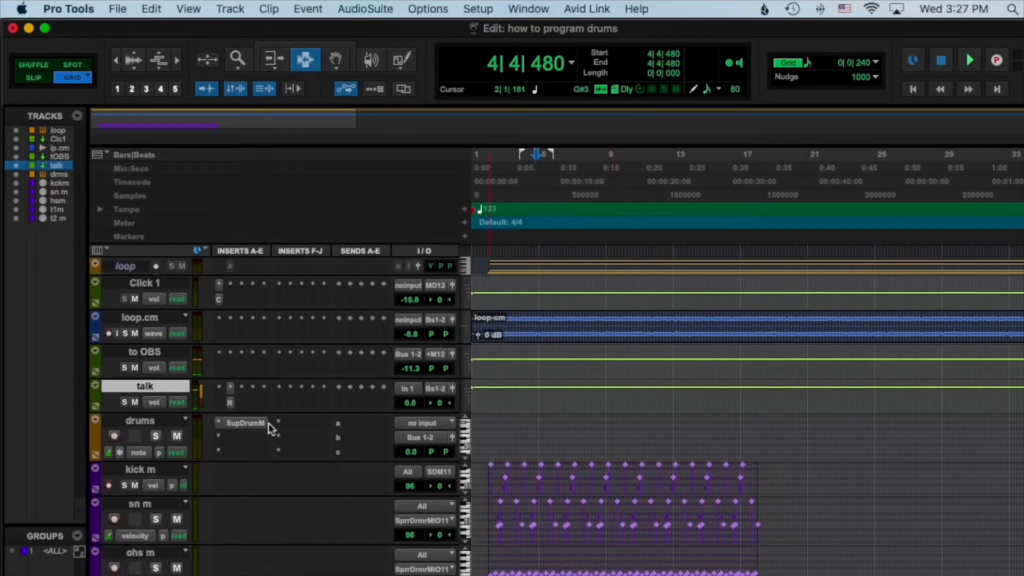
left_click(249, 423)
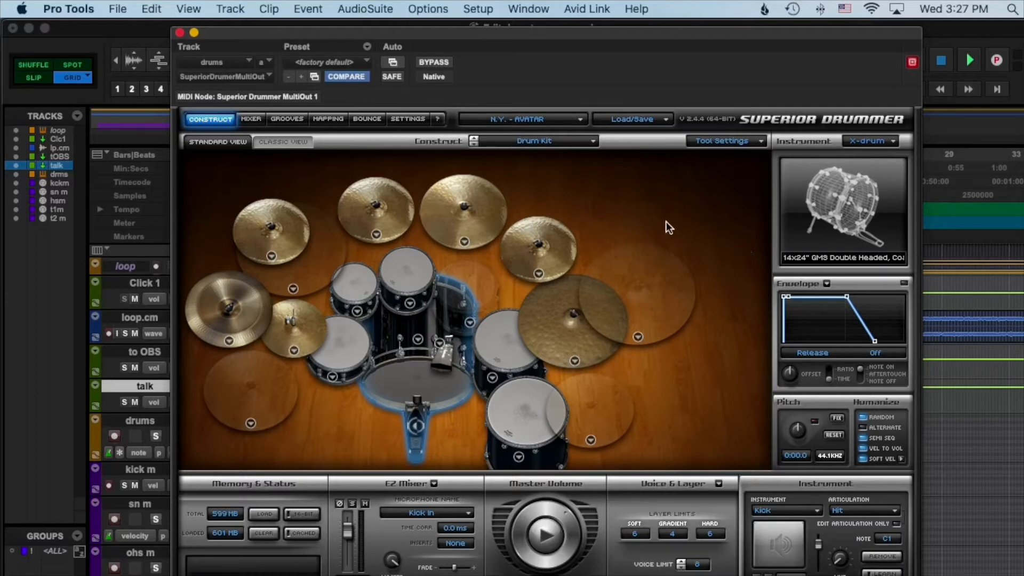
left_click(180, 32)
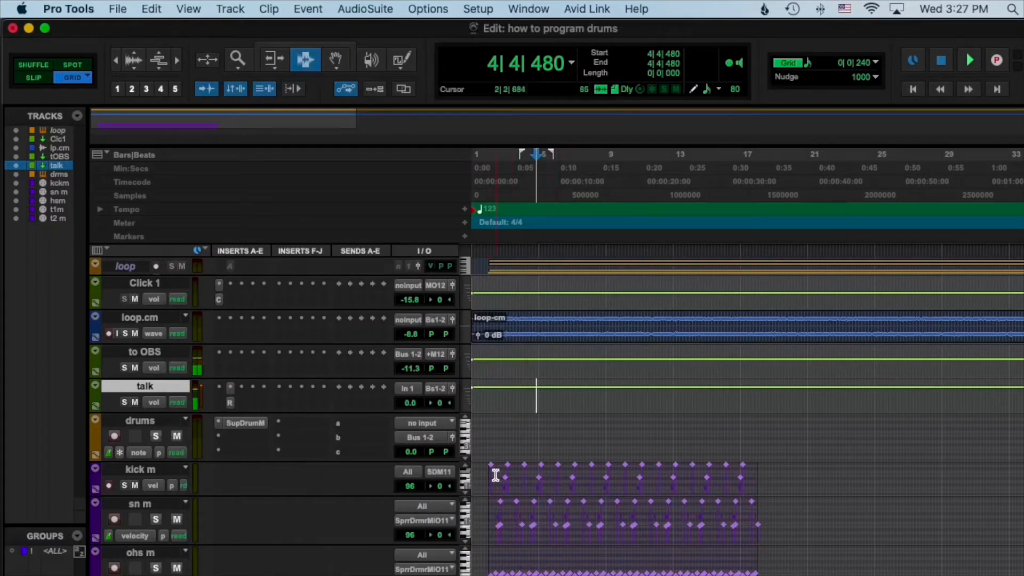
Check the kick m track's view options, keeping velocity, and view the drums track's Superior Drummer kit again.
left_click(154, 485)
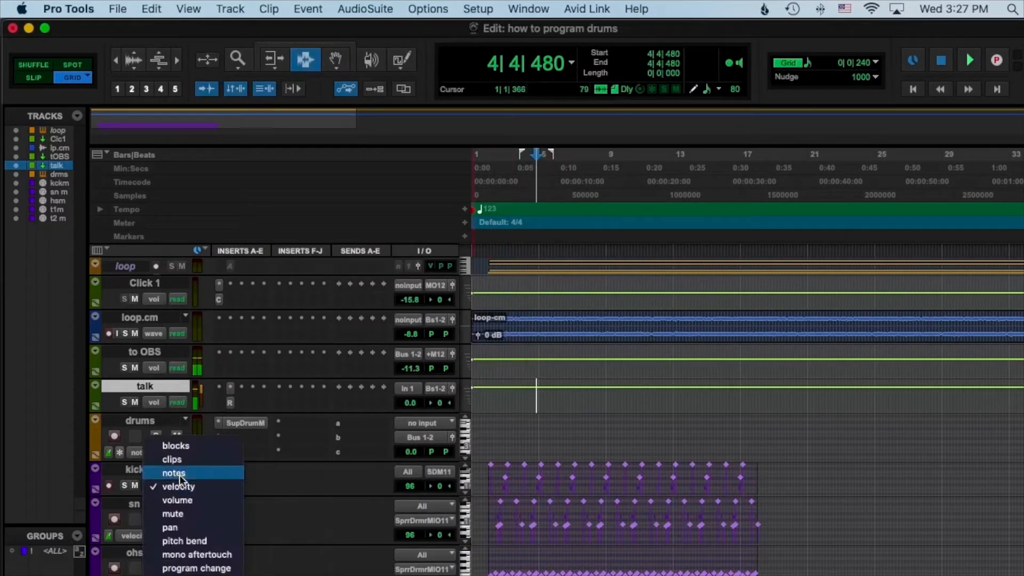
left_click(178, 487)
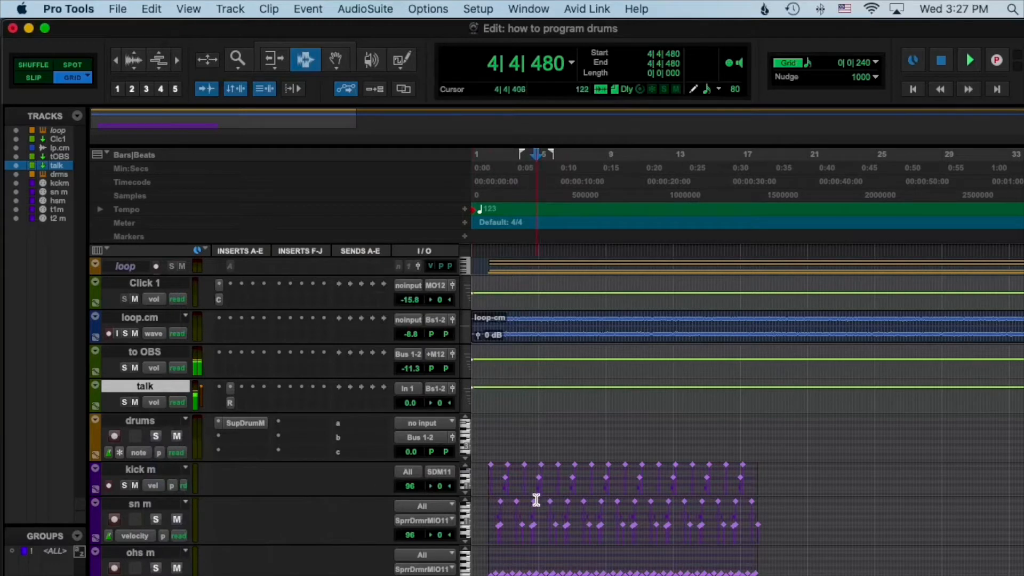
left_click(246, 424)
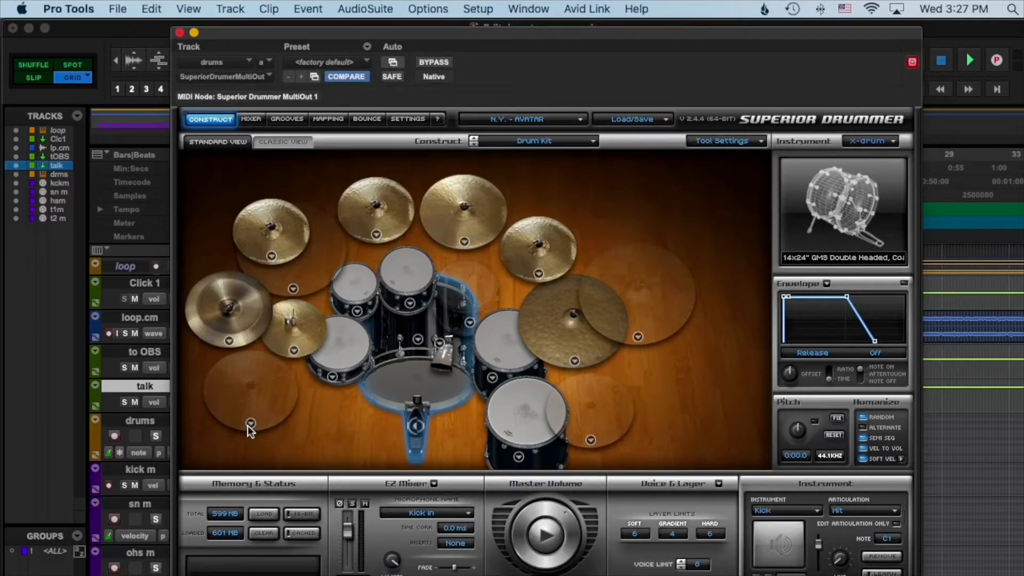
left_click(193, 33)
Audition the opening of the drum pattern briefly from 1|4|480, and zoom in on the timeline there.
left_click(487, 457)
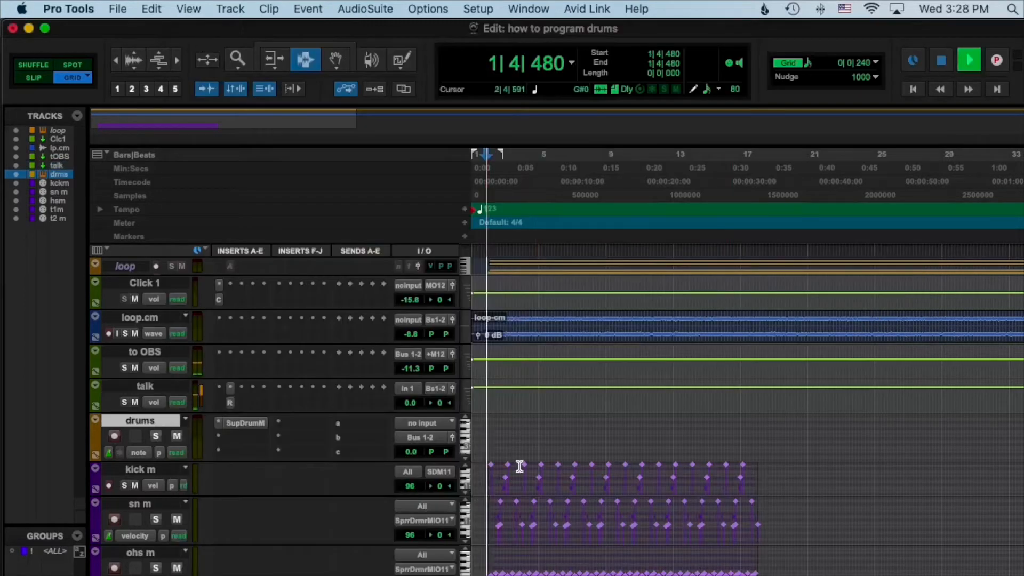
key("space")
left_click(521, 473)
key("super+bracketright")
key("super+bracketright")
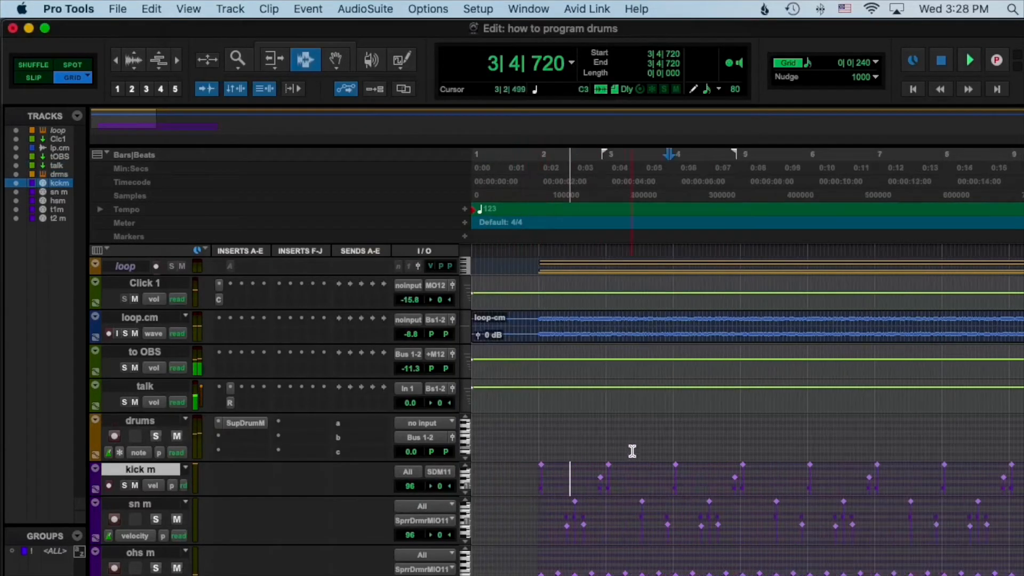
Select the programmed notes on the kick, snare and ohs tracks from 1|4|480 to 3|1|480.
scroll(582, 504, "down", 1)
left_click(500, 441)
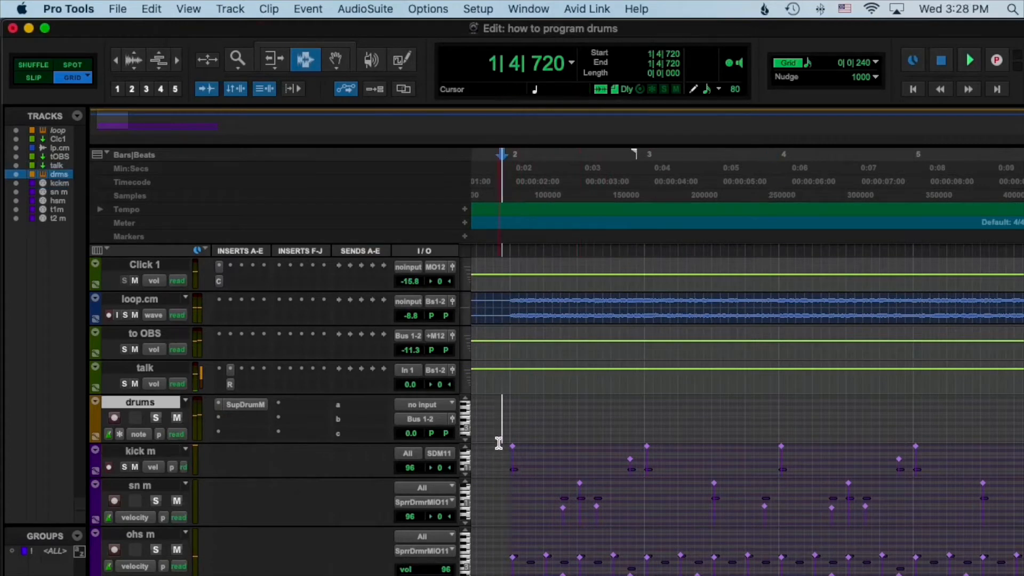
left_click(496, 460)
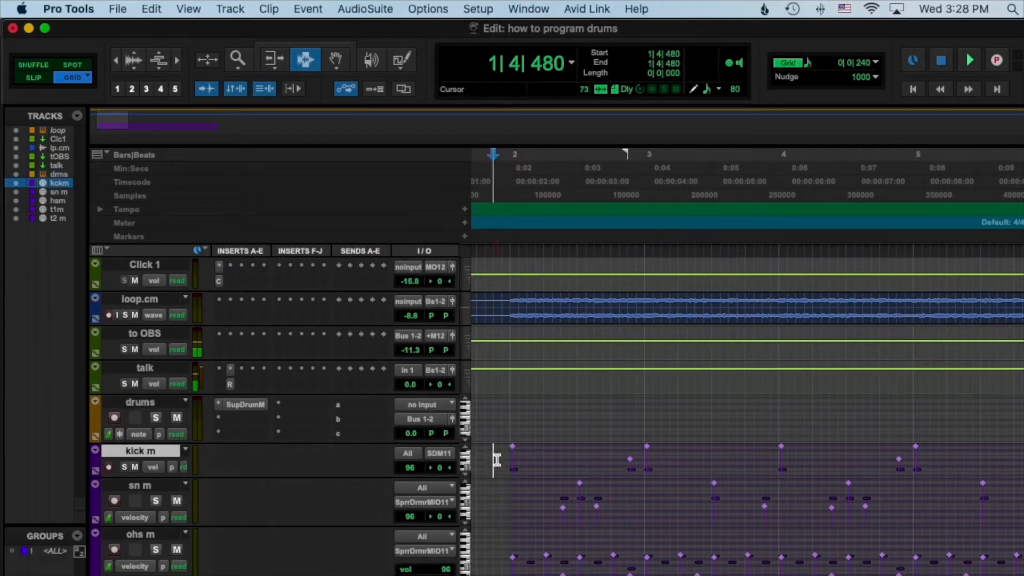
left_click_drag(496, 459, 657, 547)
scroll(622, 507, "down", 3)
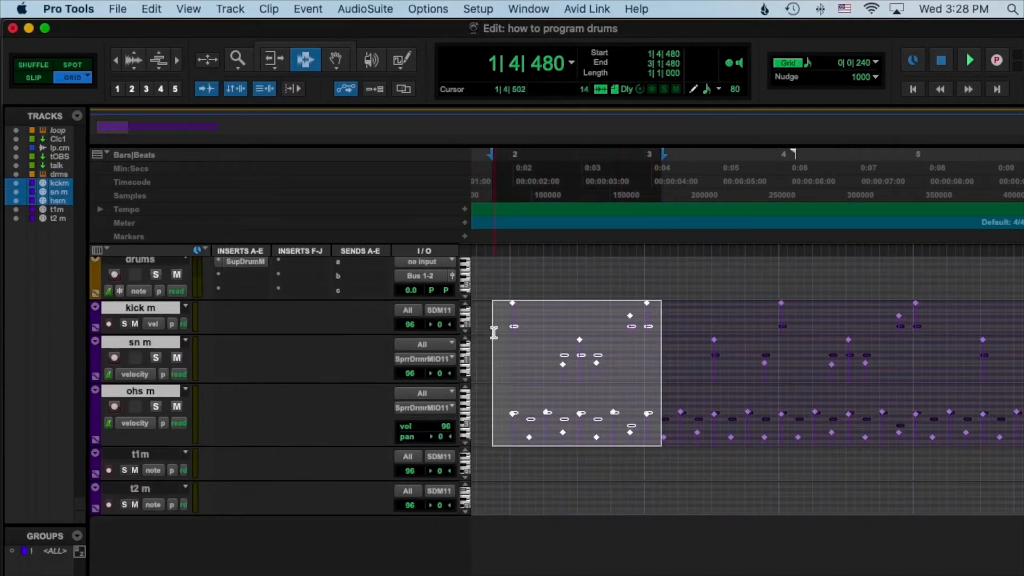
Play the programmed drums from 1|4|720 on the kick m track, looking over the tracks during playback, and stop.
left_click(507, 304)
key("space")
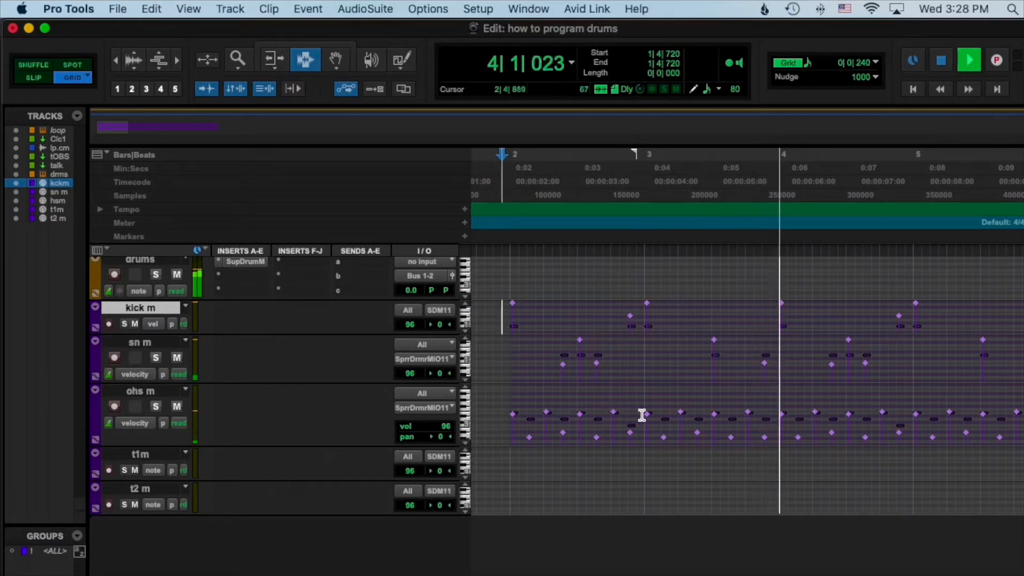
scroll(641, 416, "up", 5)
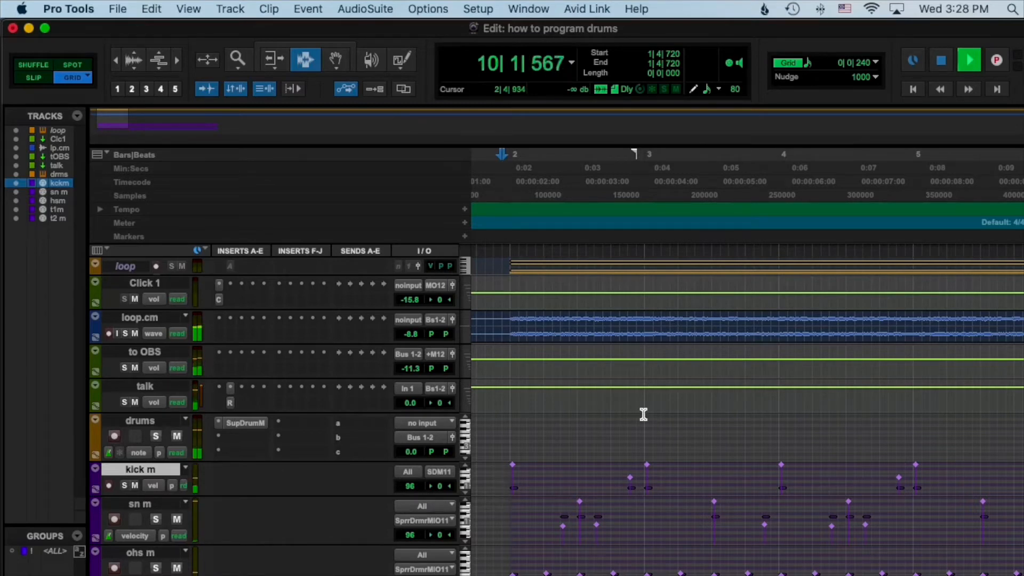
scroll(644, 415, "down", 5)
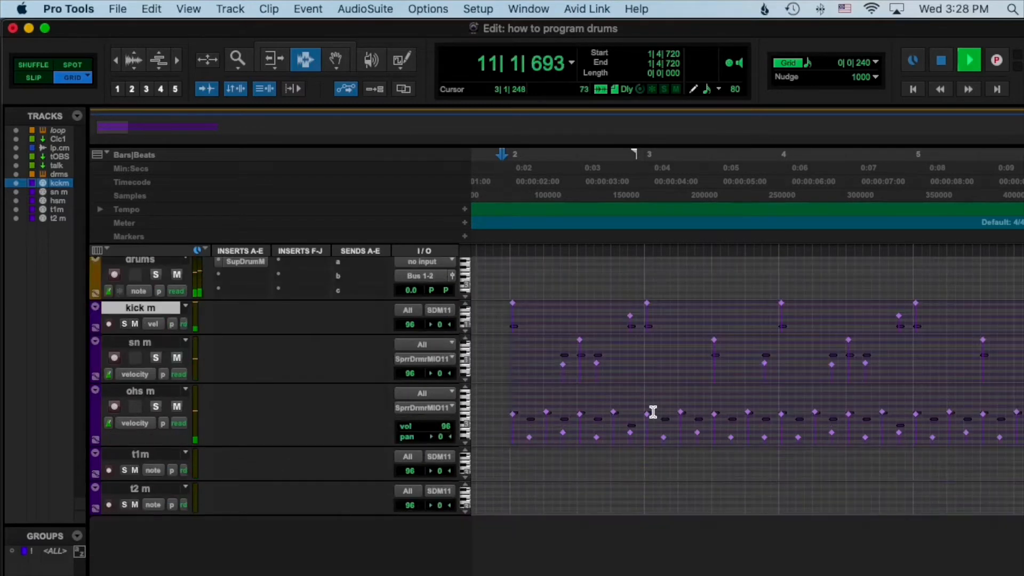
key("space")
Place the edit cursor at 1|4|480 on the kick m track, and briefly view the drums track's Superior Drummer plug-in.
left_click(515, 374)
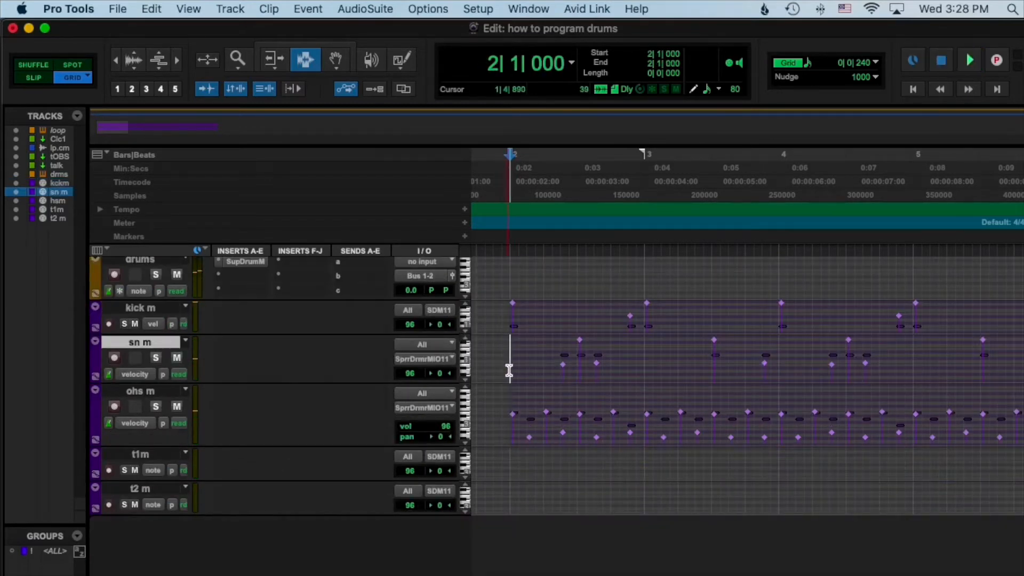
left_click(498, 313)
scroll(406, 357, "up", 2)
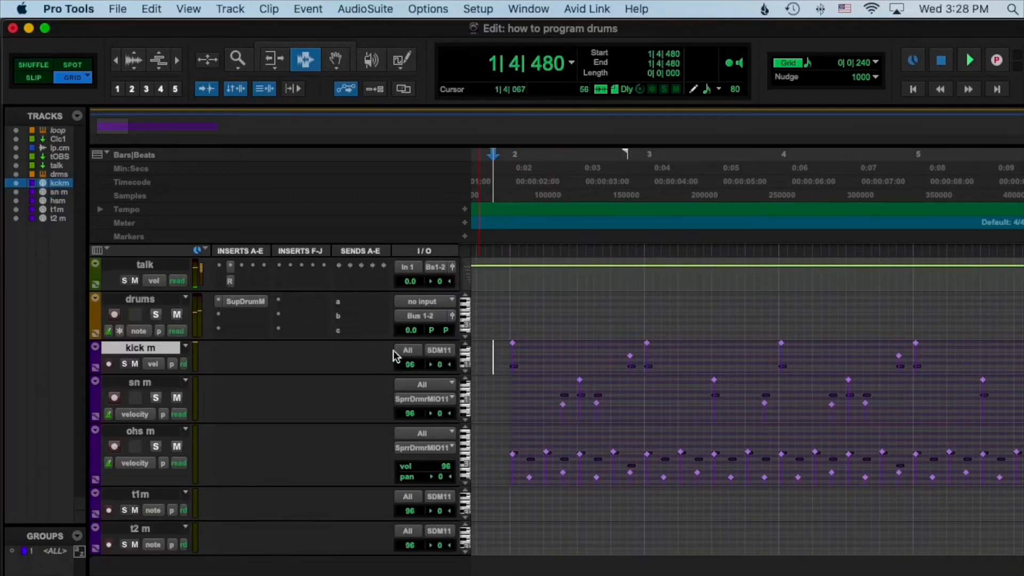
left_click(240, 303)
left_click(179, 33)
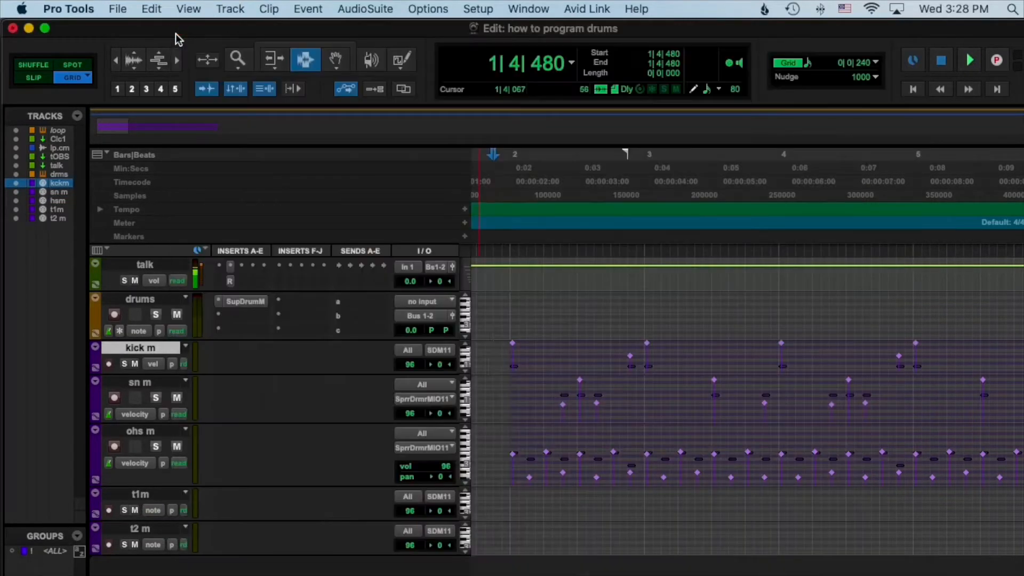
Increase the drums instrument track's height and select the track.
left_click_drag(157, 341, 160, 367)
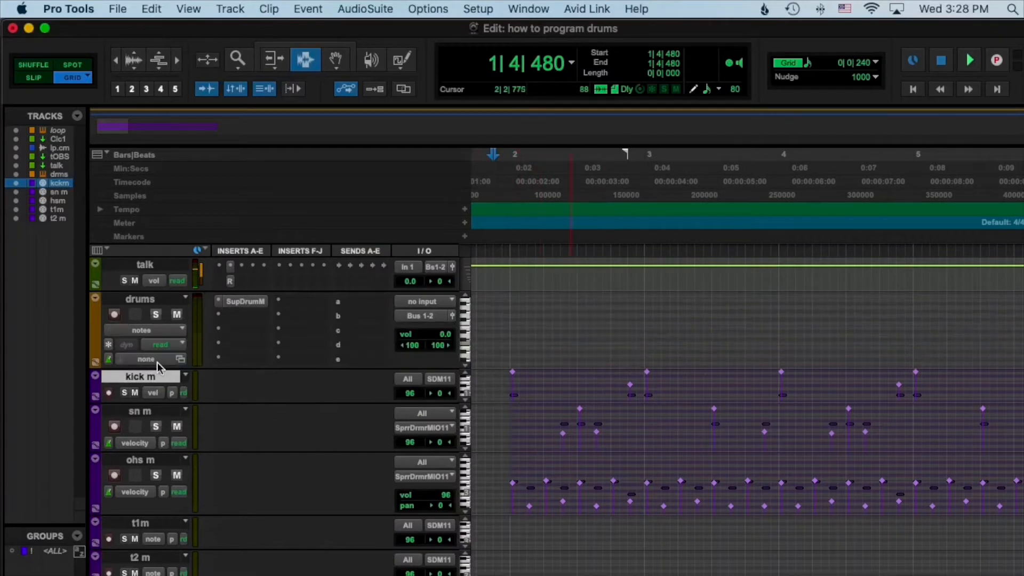
left_click(152, 299)
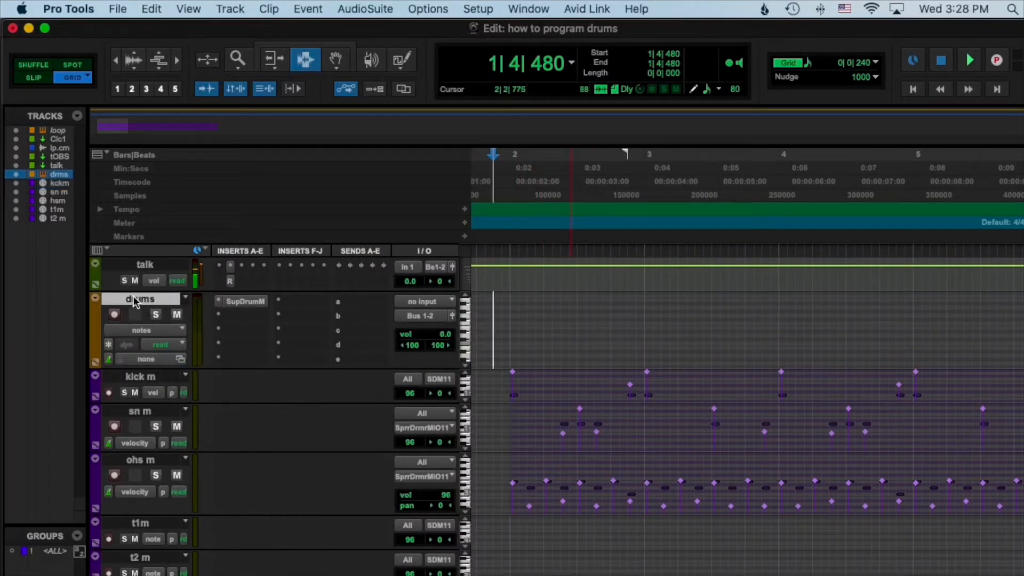
Review the available kick and snare models in the drums track's Superior Drummer kit without changing them.
left_click(247, 302)
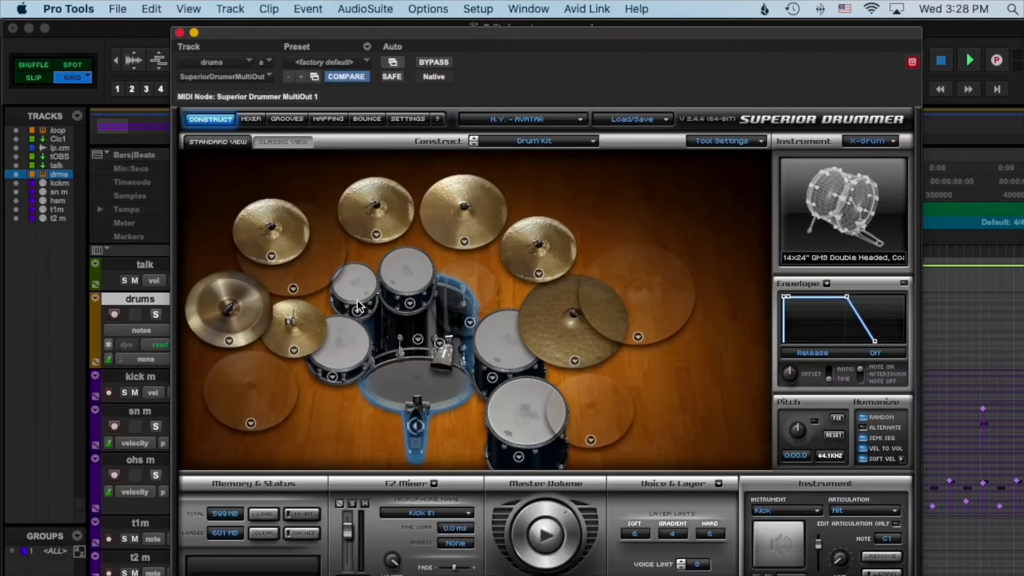
left_click(418, 341)
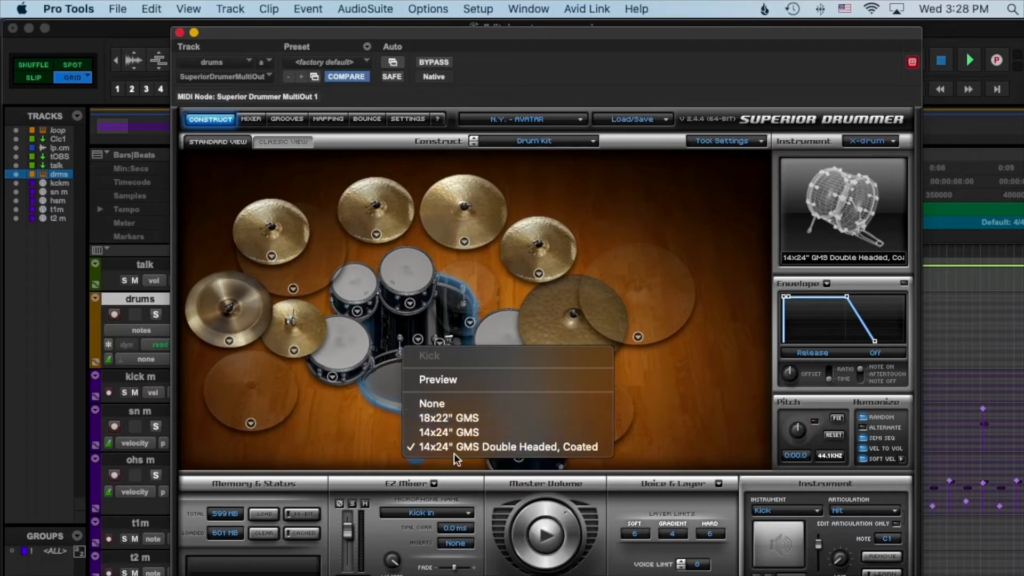
left_click(358, 427)
left_click(332, 377)
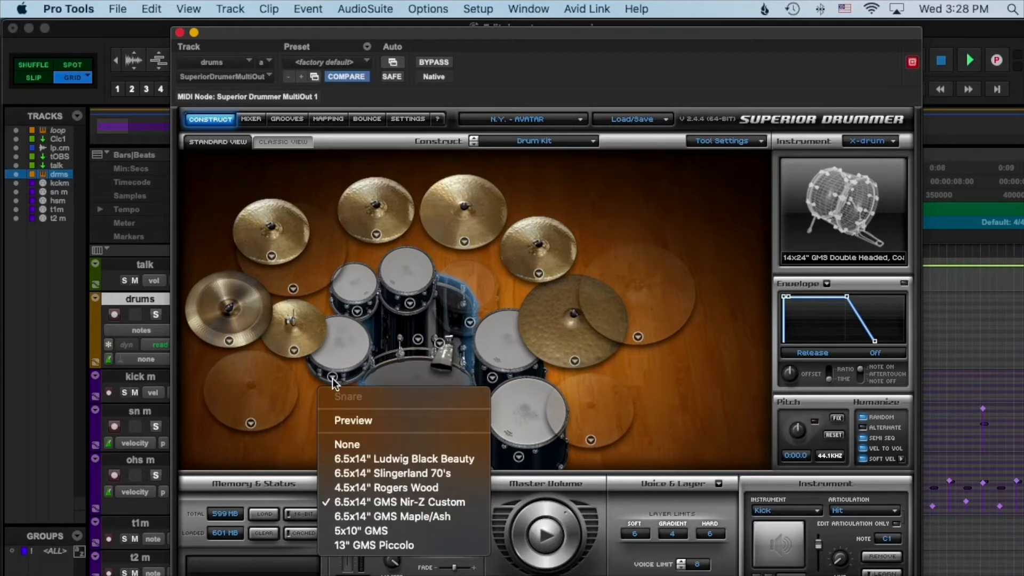
left_click(671, 60)
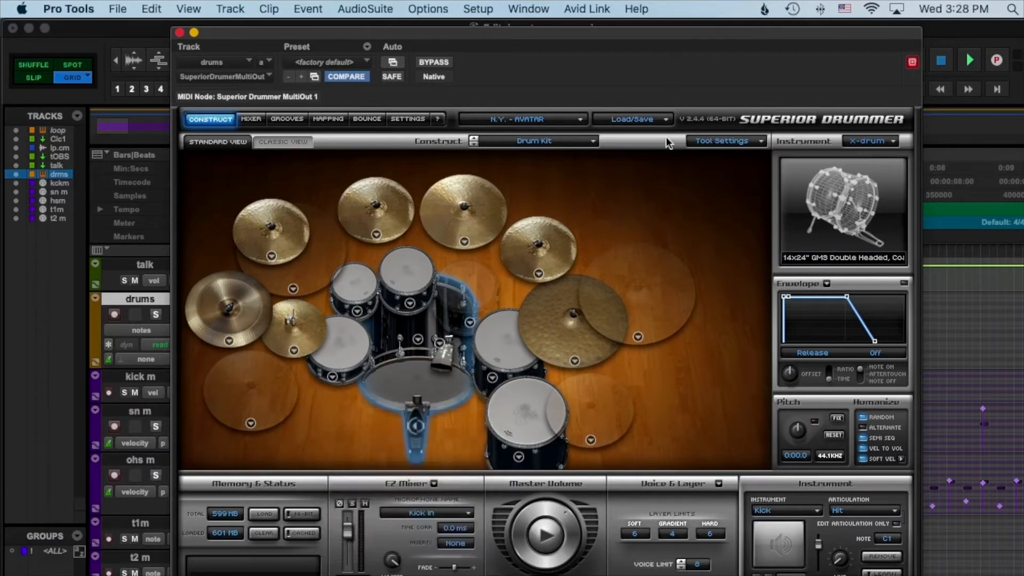
left_click(178, 33)
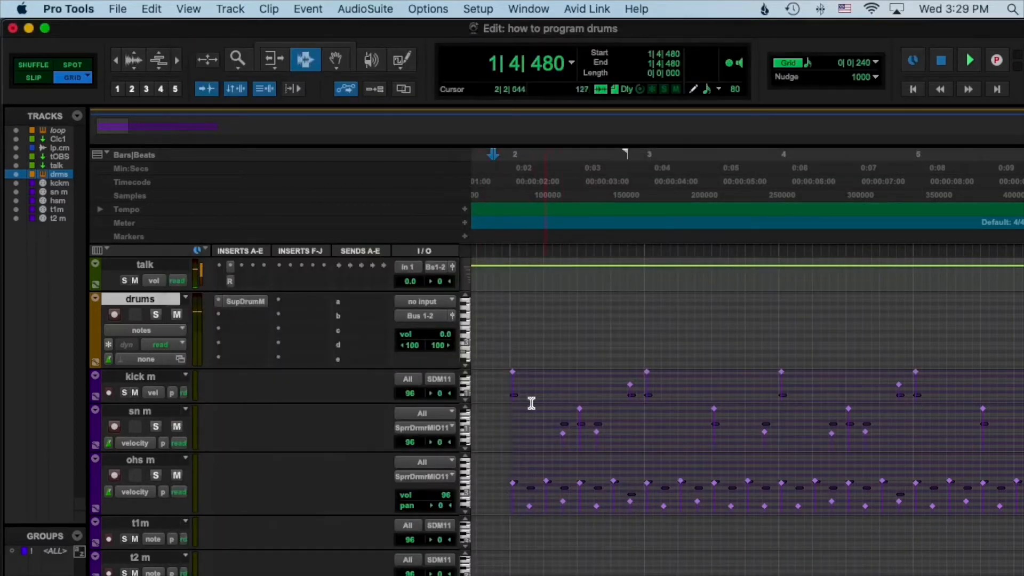
Select the kick m track, and mark the empty stretch of the drums track from 2|1|000 to 4|2|240.
left_click(160, 377)
mouse_move(156, 402)
left_mouse_down()
mouse_move(159, 445)
mouse_move(163, 415)
mouse_move(149, 403)
left_mouse_up()
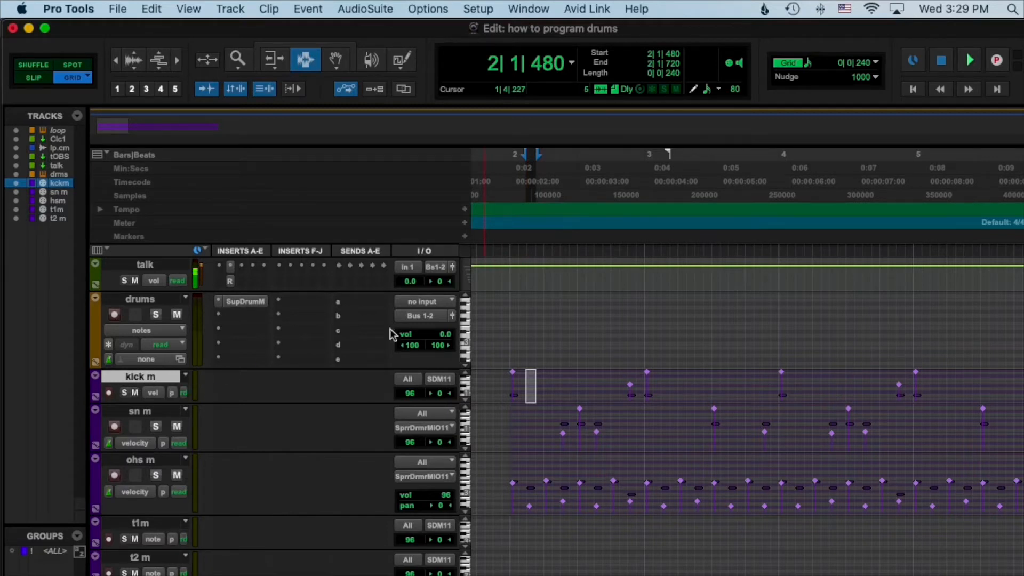
left_click_drag(513, 316, 821, 340)
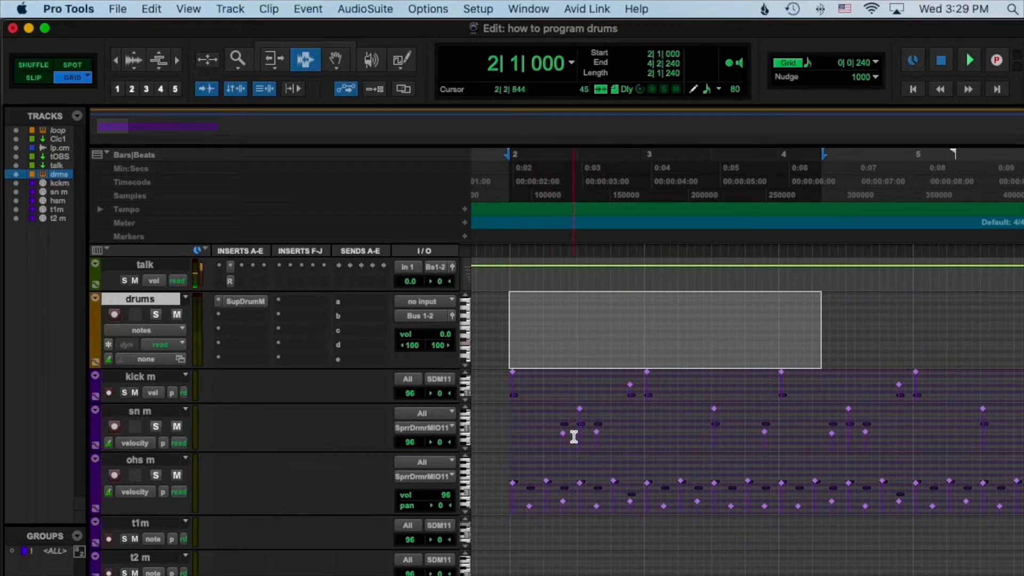
Enlarge the kick m track and check its MIDI output, keeping it routed to drums - Superior Drummer MultiOut 1.
left_click_drag(151, 403, 148, 446)
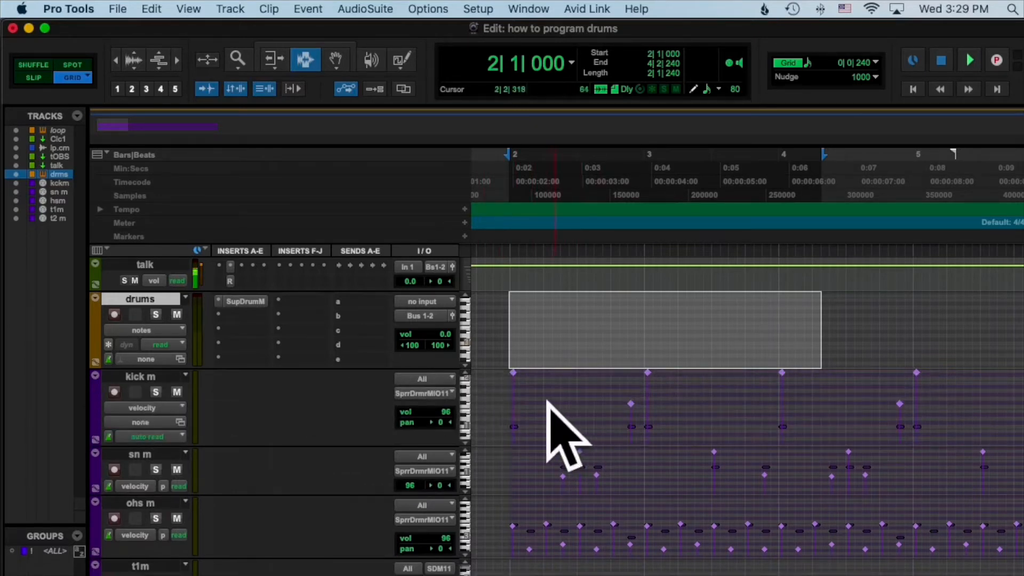
left_click(427, 395)
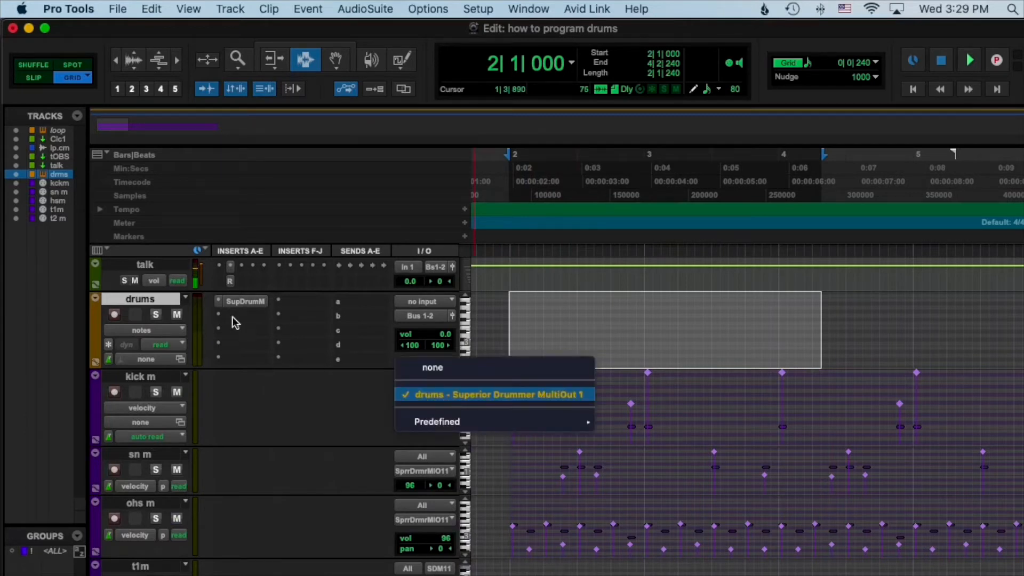
left_click(546, 471)
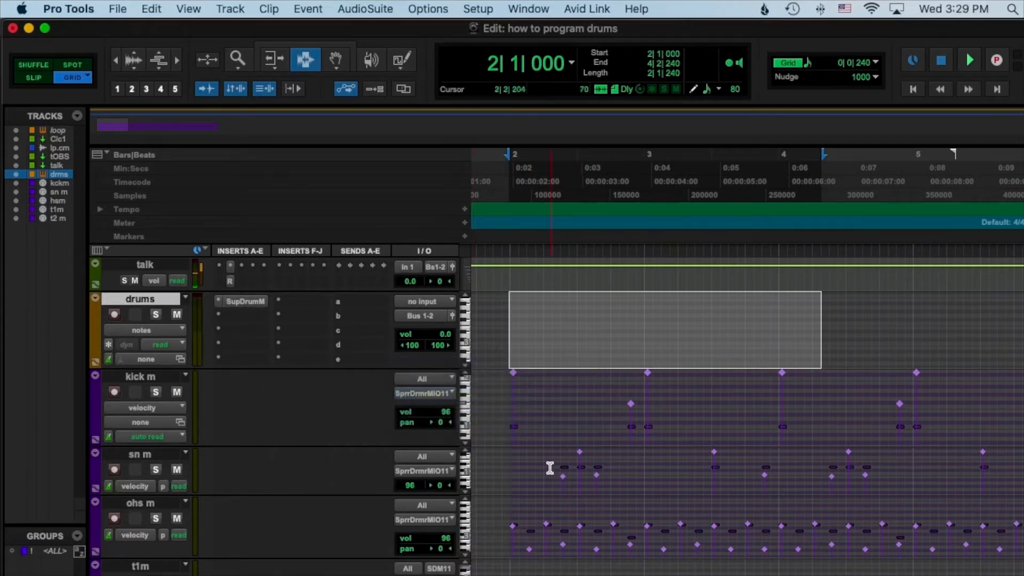
Play the kick m notes briefly from 2|1|000 and stop playback.
left_click(511, 411)
key("space")
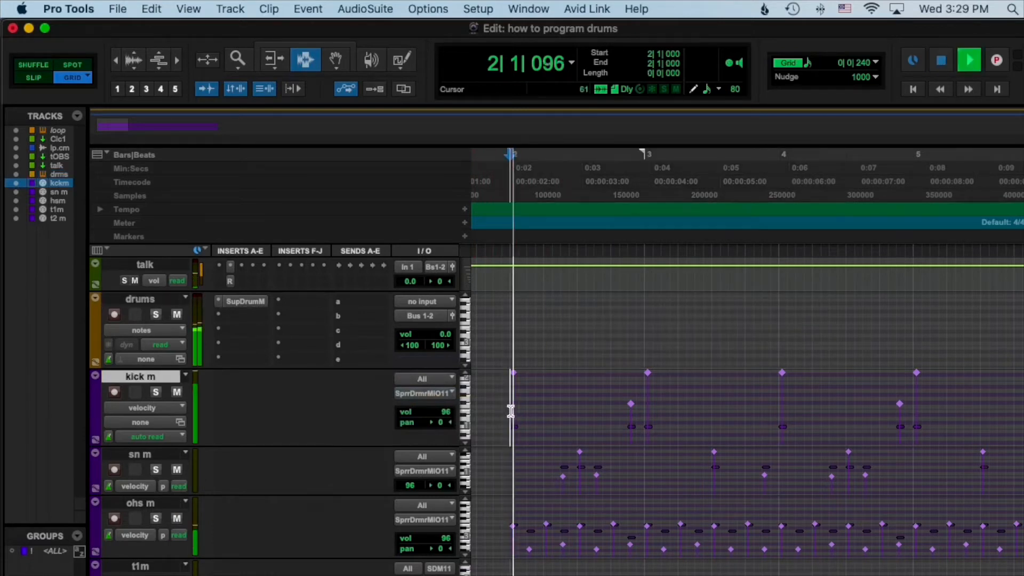
key("space")
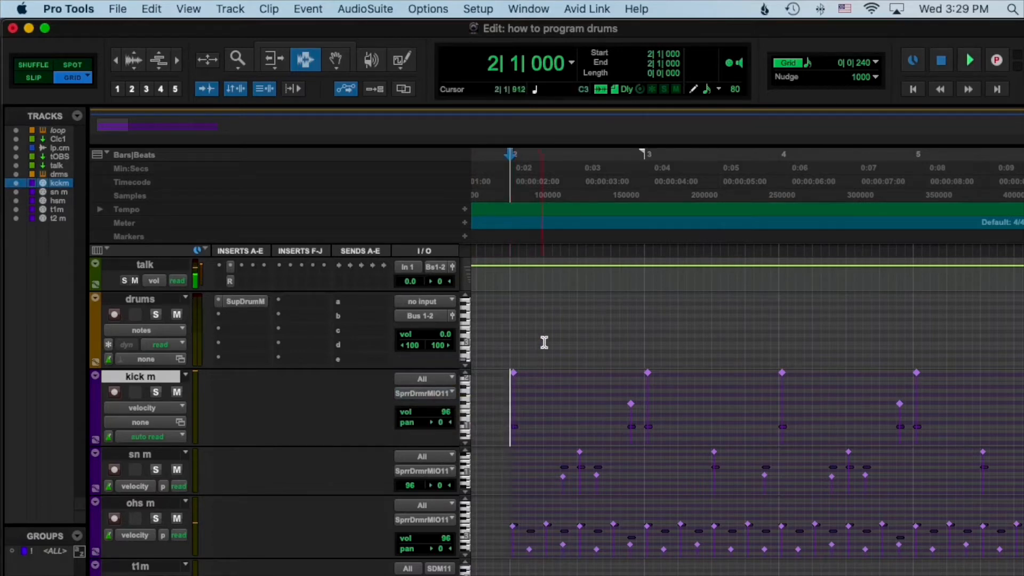
Audition the kick drum directly in the drums track's Superior Drummer kit.
left_click(249, 301)
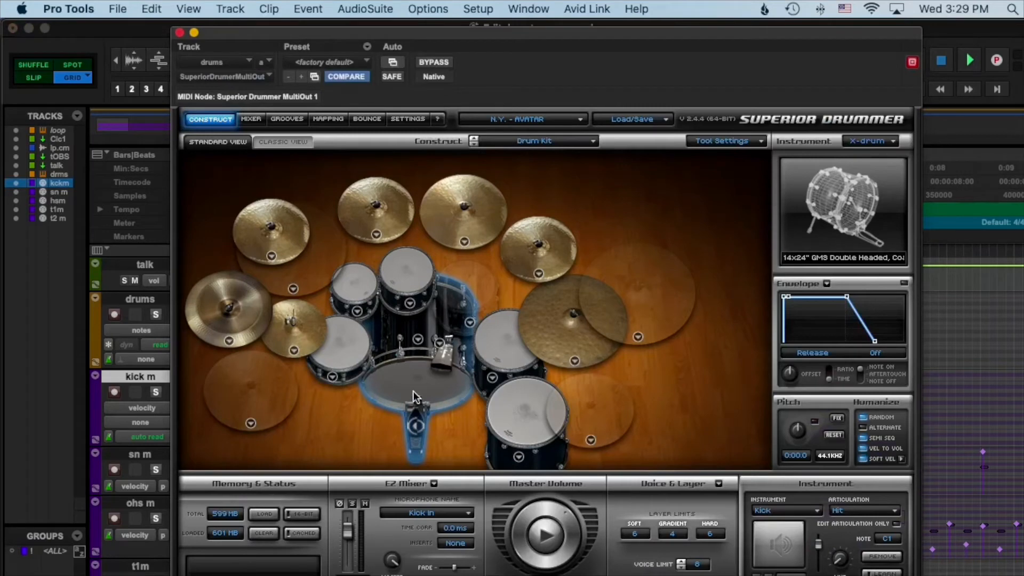
left_click(404, 379)
left_click(404, 379)
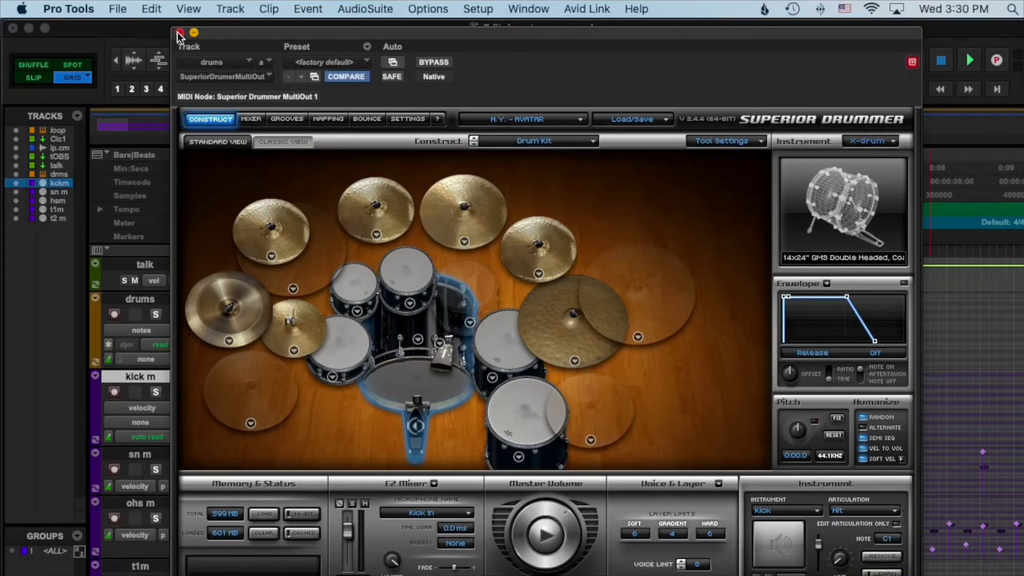
Audition the snare drum in the Superior Drummer kit, close the plug-in window and return to the kick m track.
left_click(345, 340)
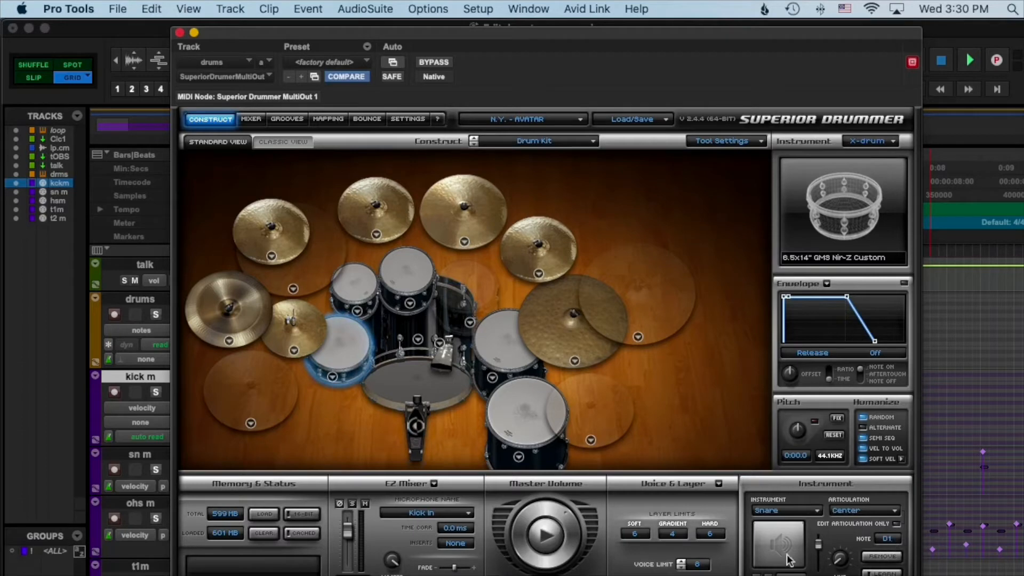
left_click(179, 33)
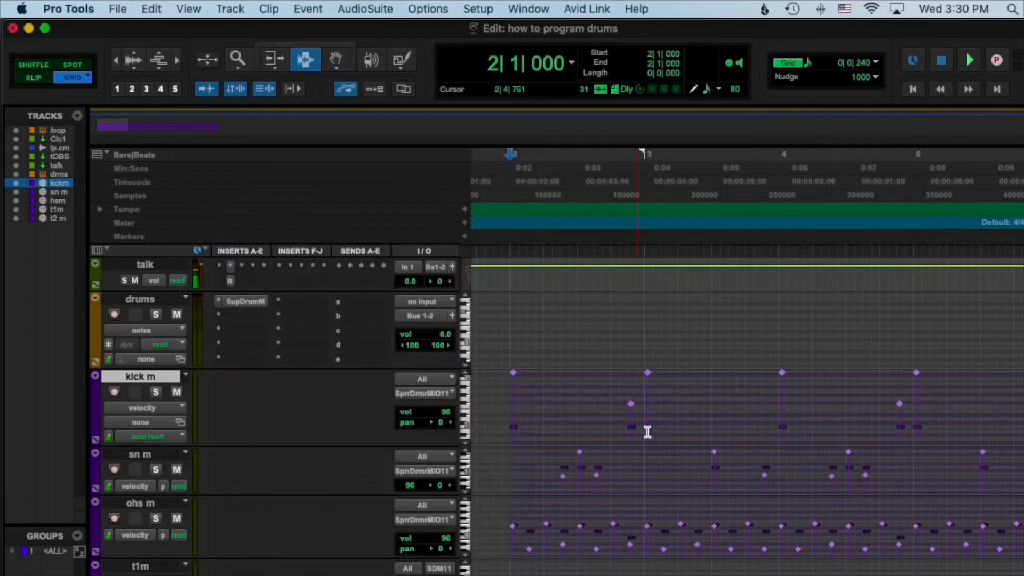
left_click(533, 427)
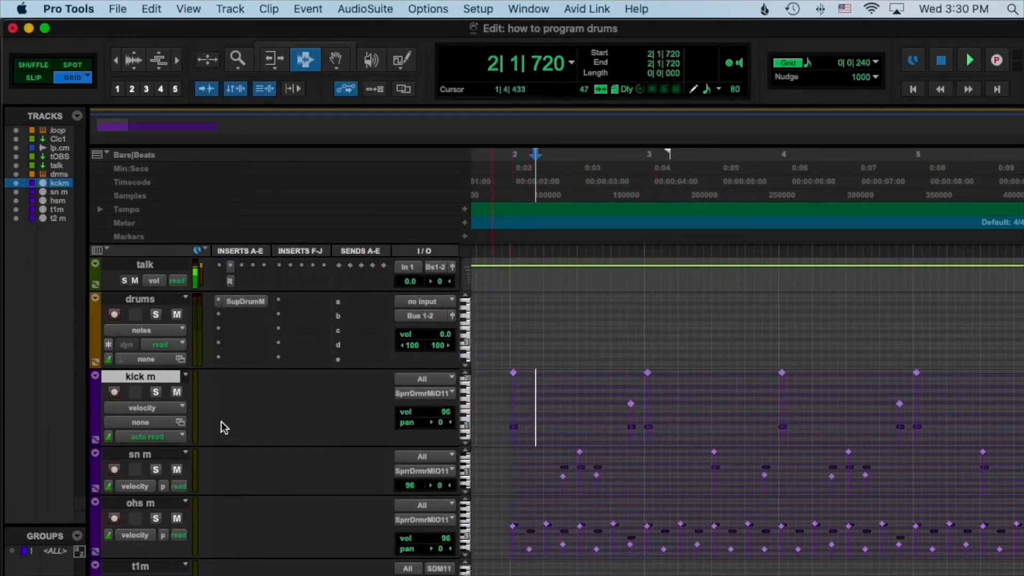
Display the kick m track as notes and inspect the first kick note at 2|1|000 with the Grabber tool.
left_click(149, 408)
left_click(159, 397)
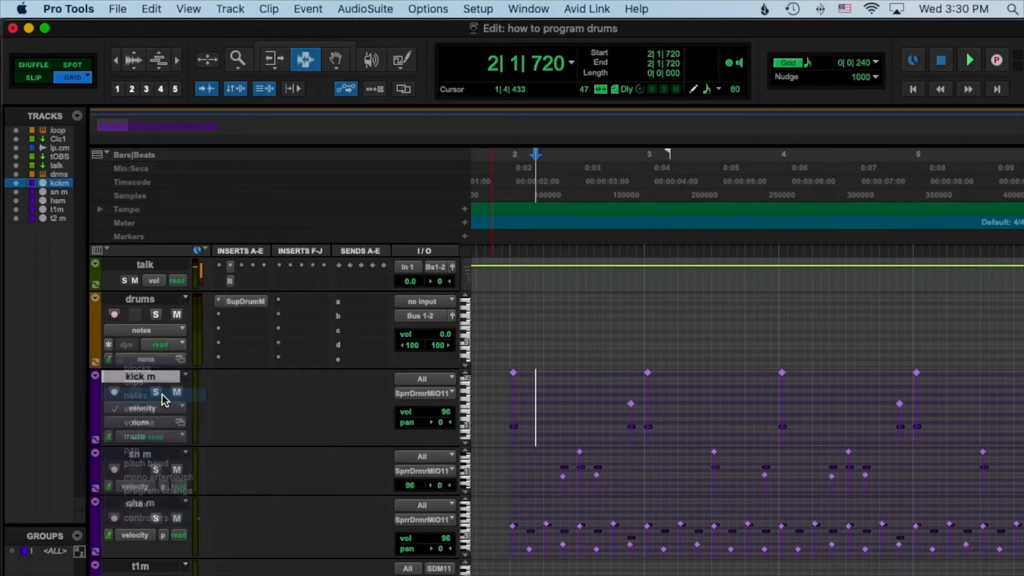
left_click(334, 60)
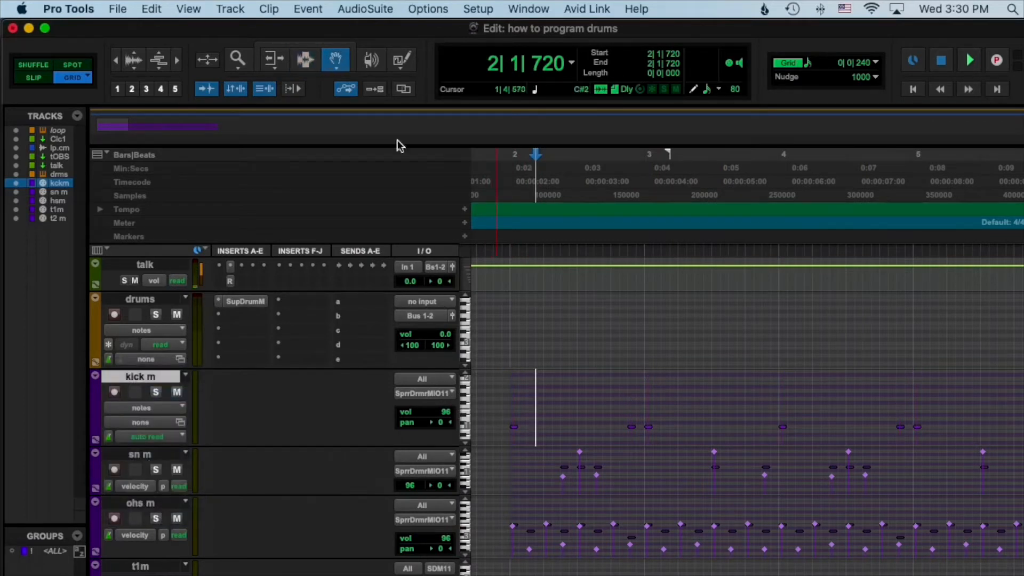
left_click(515, 428)
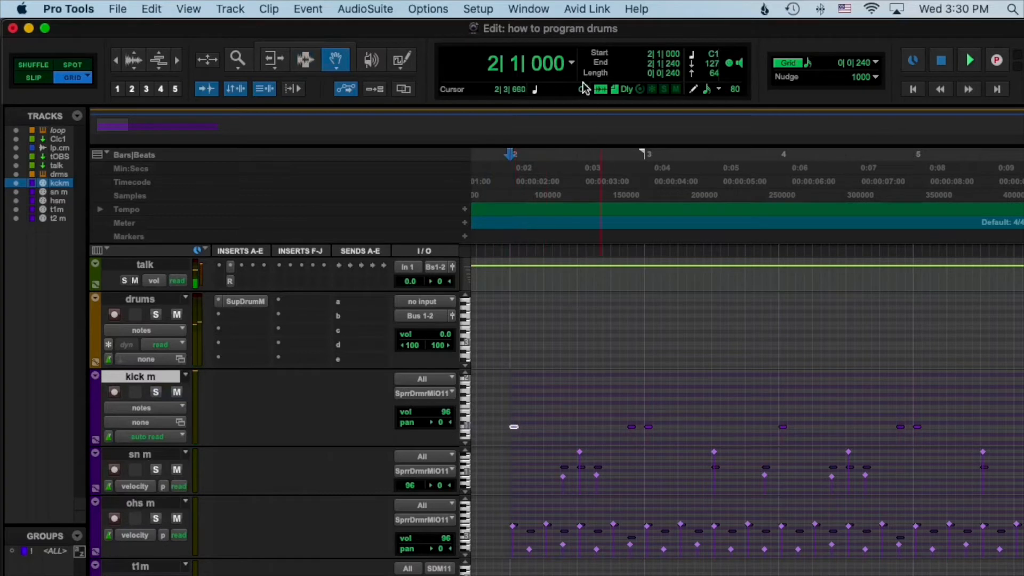
left_click(515, 428)
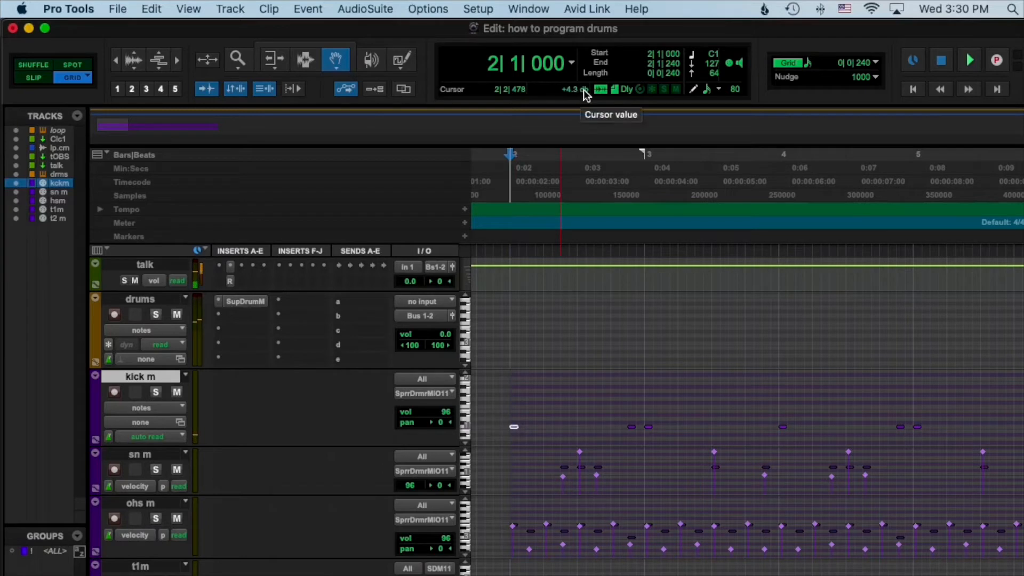
left_click(505, 398)
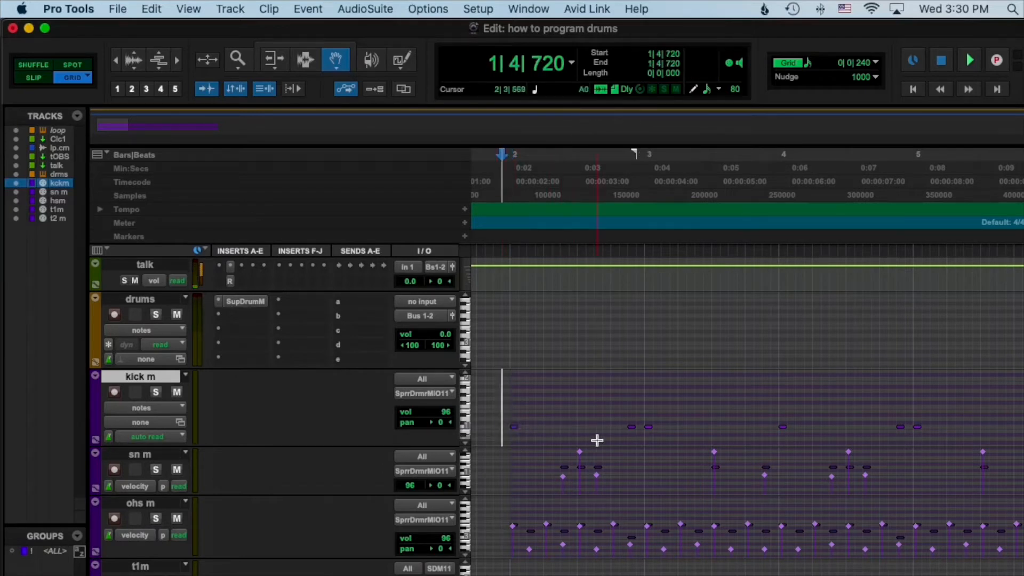
Switch the kick m track back to its velocity view and play the drum pattern briefly from 1|4|720.
left_click(162, 409)
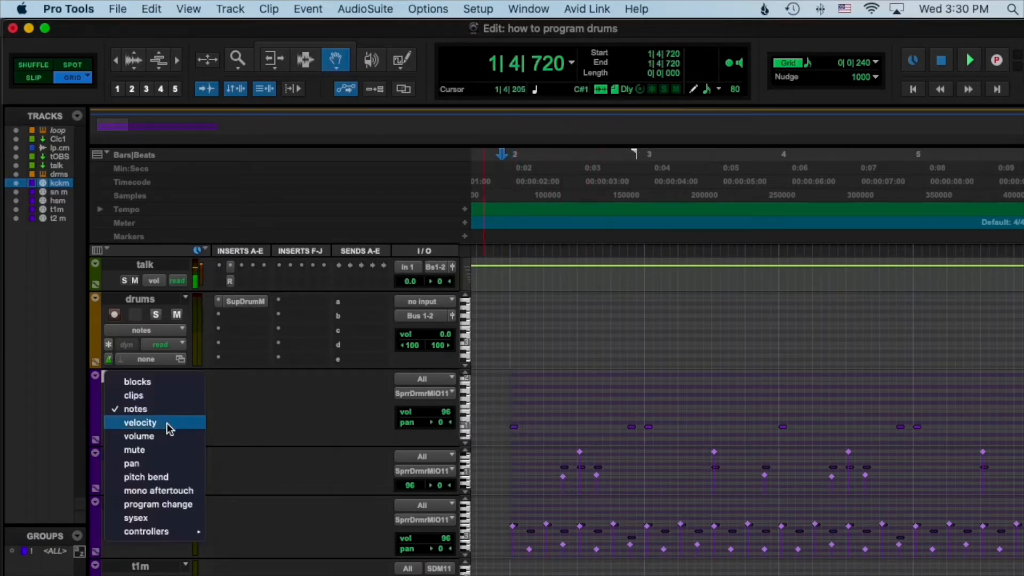
left_click(169, 425)
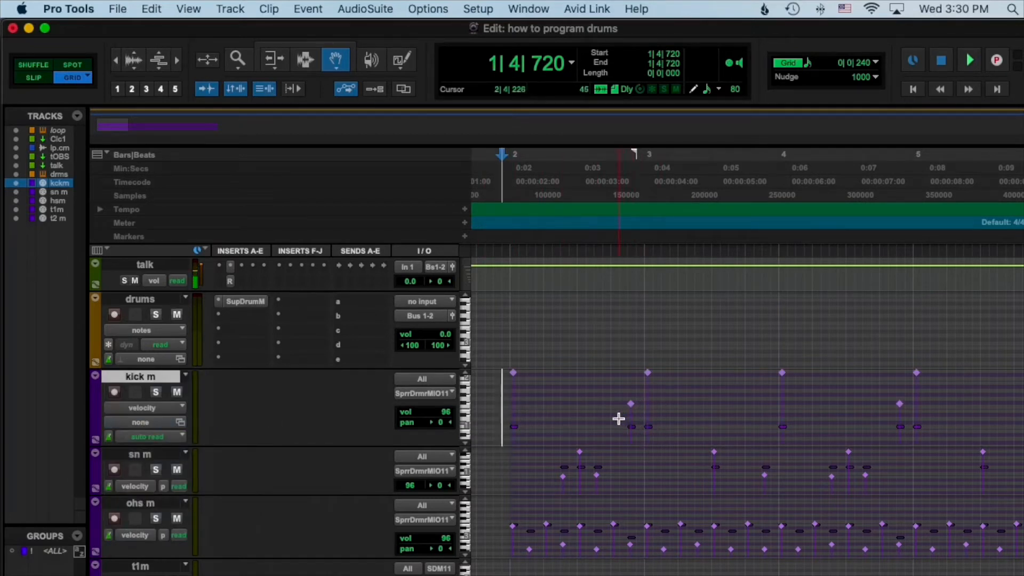
key("space")
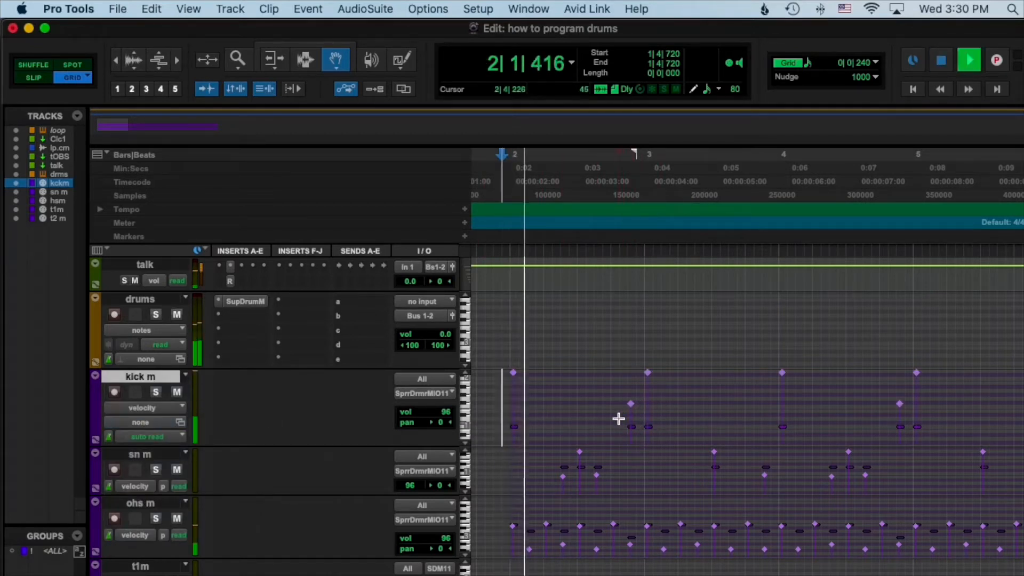
key("space")
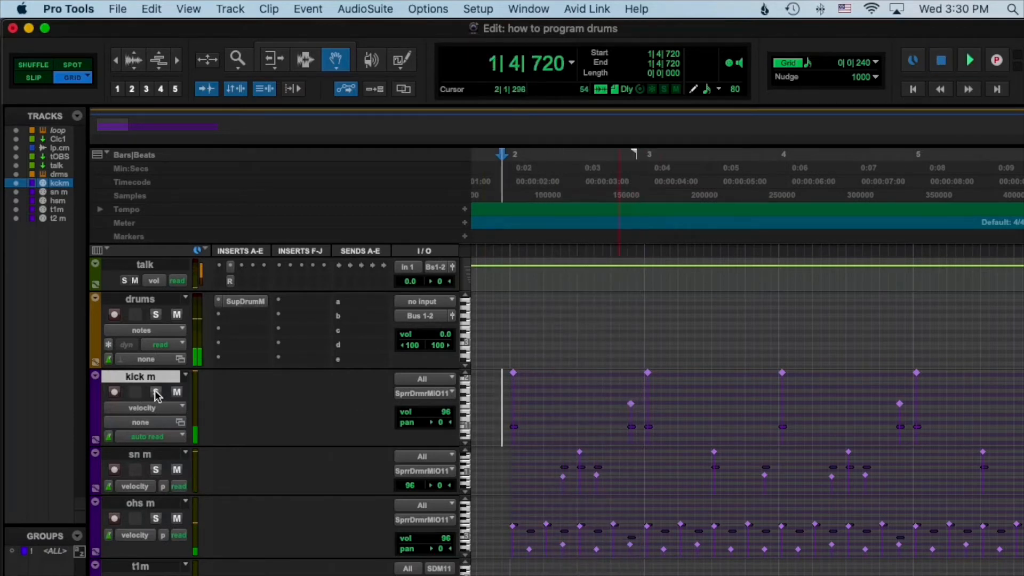
left_click(155, 392)
left_click(156, 314)
left_click(156, 314)
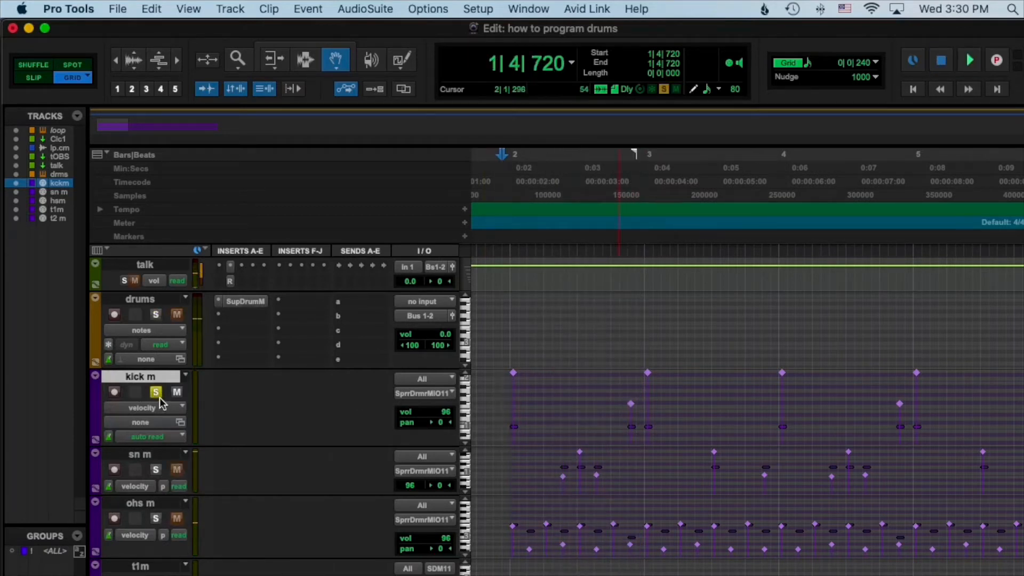
left_click(155, 392)
Mute the sn m and ohs m tracks, and play the kick pattern on its own from 1|4|720.
left_click(177, 518)
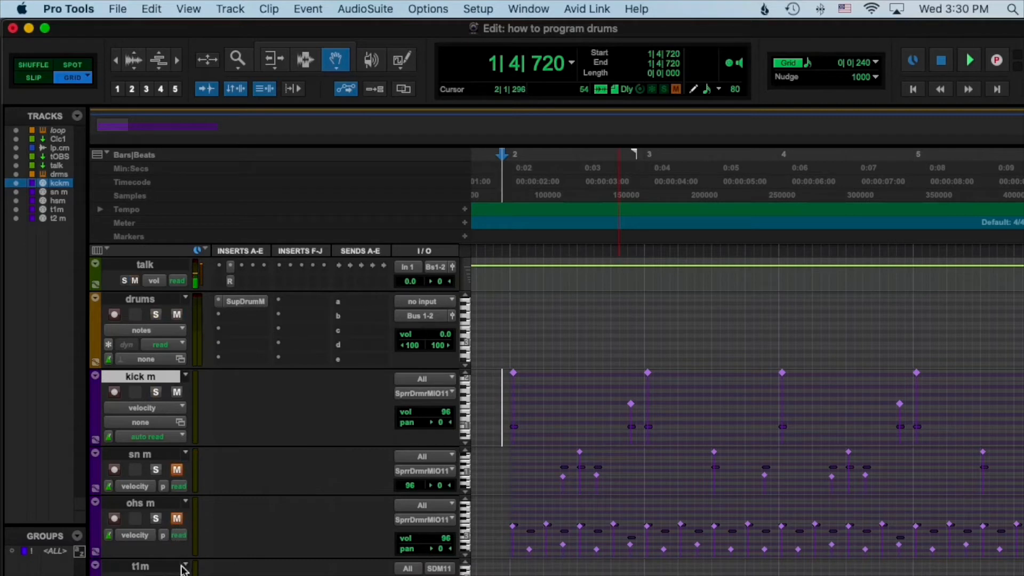
key("space")
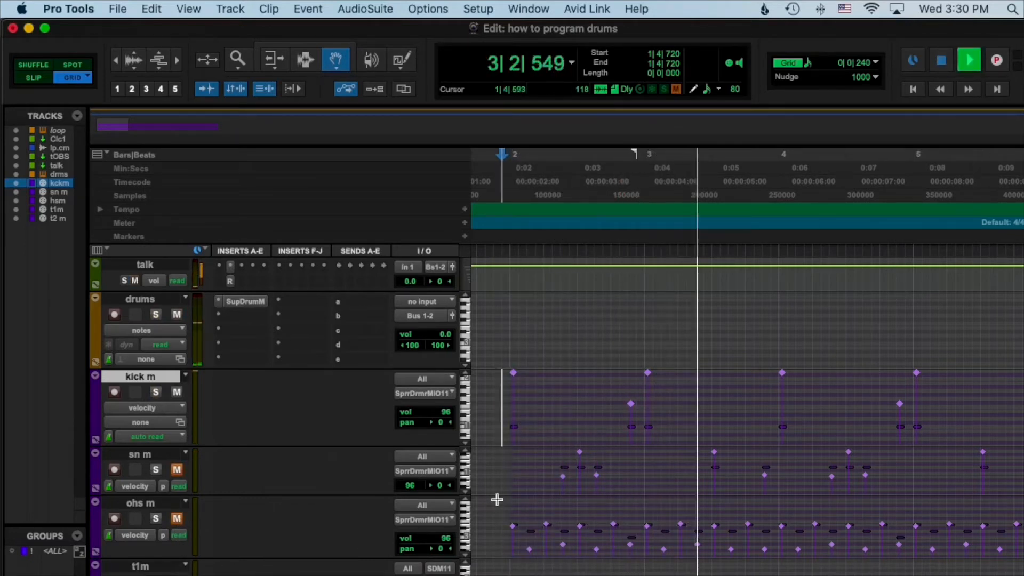
key("space")
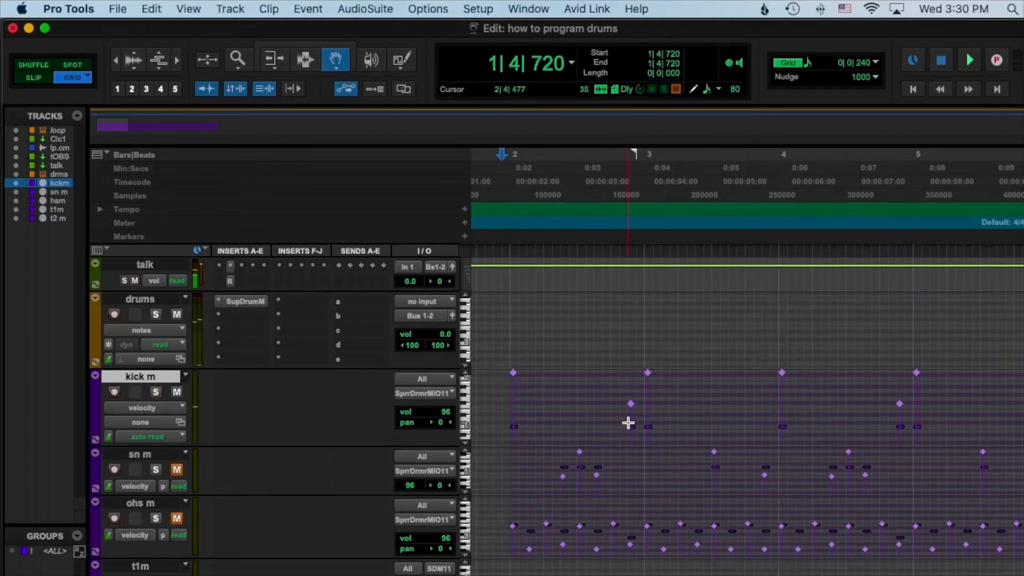
Compare the velocity of the kick note at 2|4|480 with that of the downbeat kick note at 2|1|000.
left_click(631, 426)
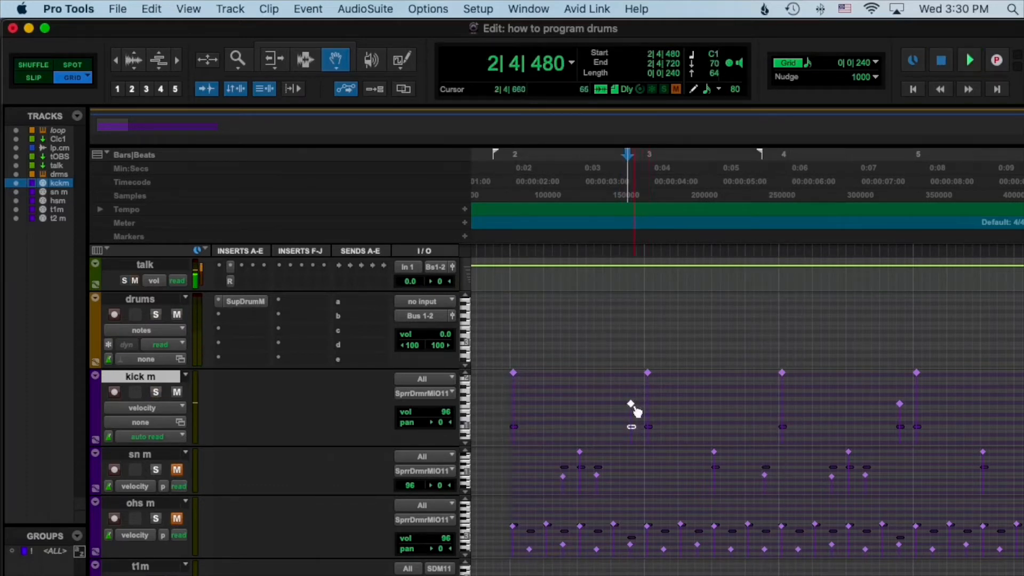
left_click(515, 374)
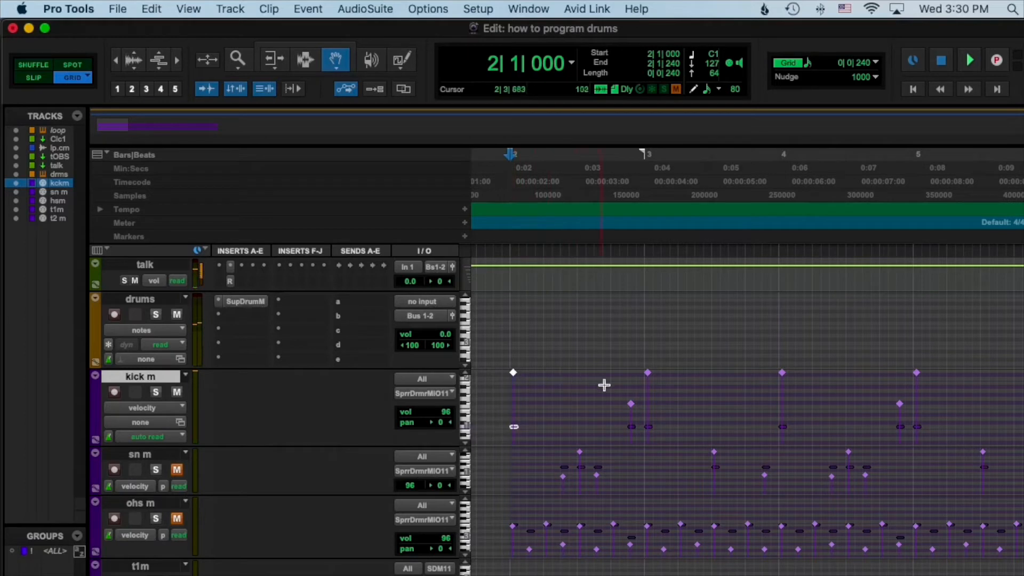
left_click(631, 406)
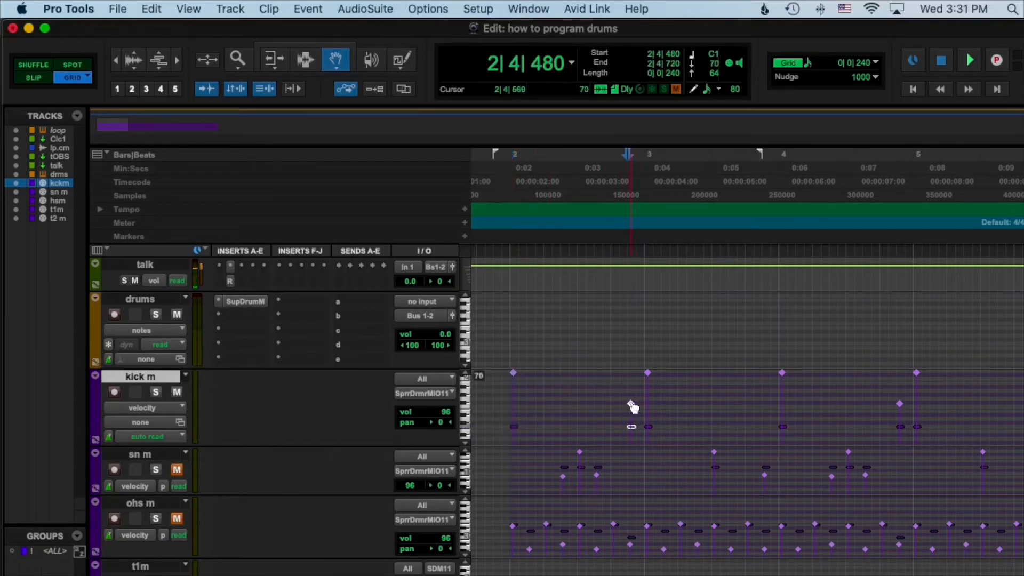
left_click_drag(632, 405, 631, 404)
left_click(631, 404)
left_click(632, 405)
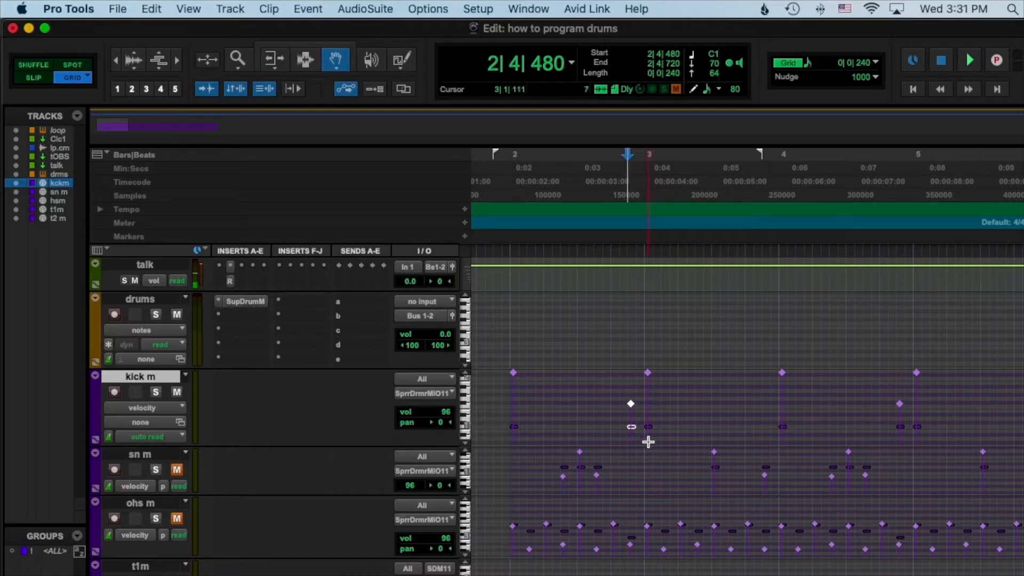
left_click(634, 409)
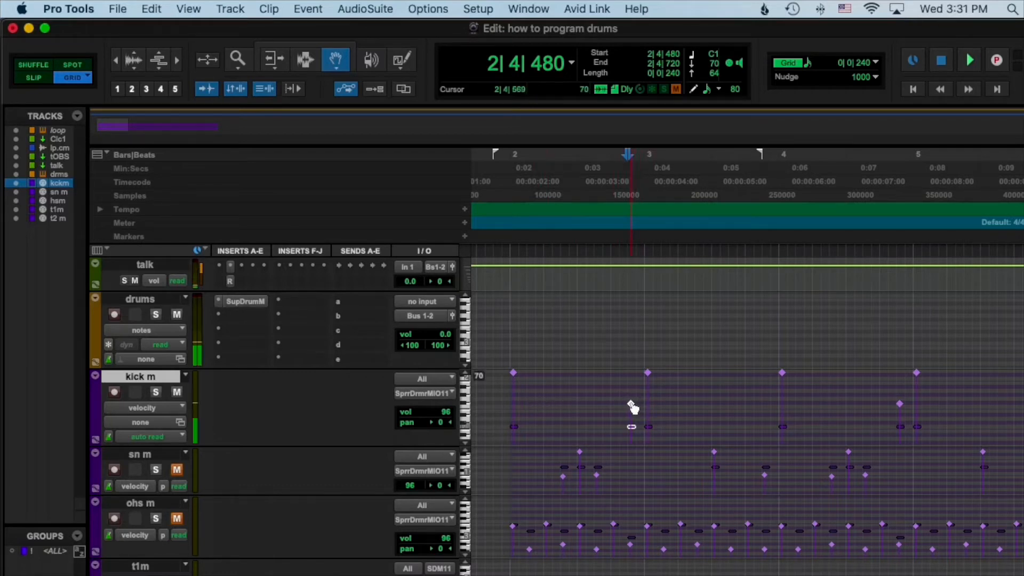
Audition the downbeat kick notes at 3|1|000 and 2|1|000 and check their velocities.
left_click(647, 374)
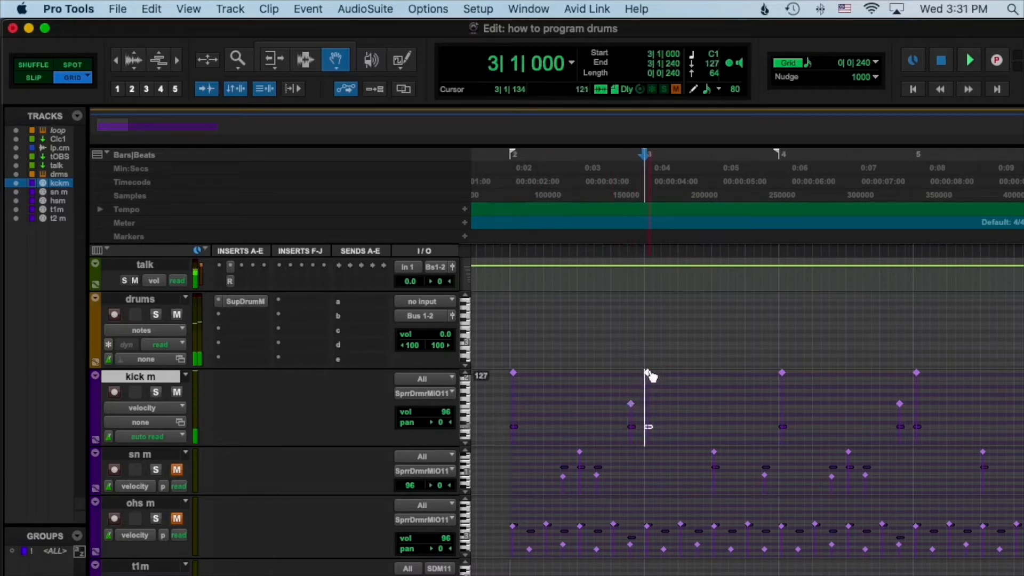
left_click(514, 373)
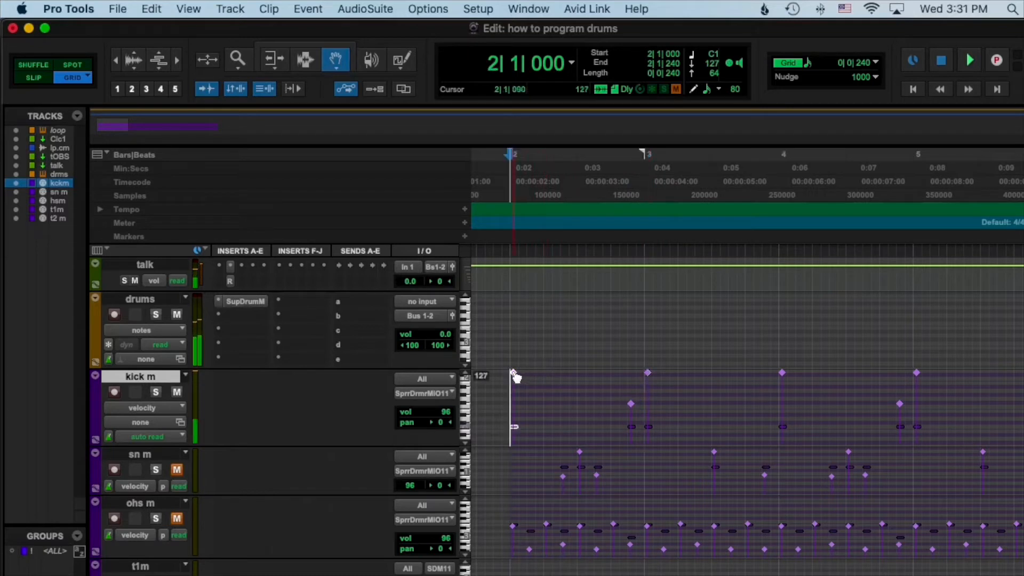
left_click(647, 374)
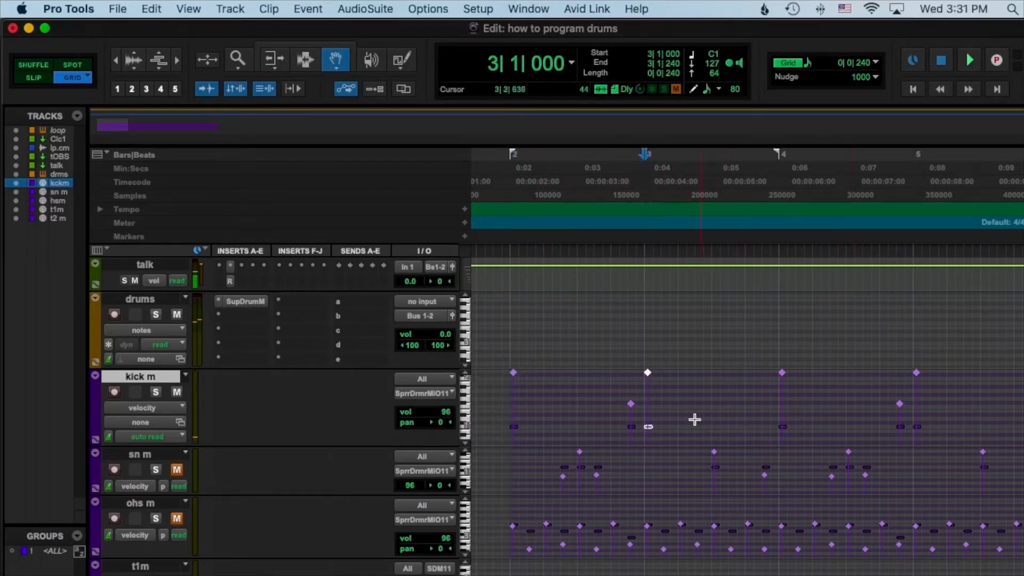
Adjust the velocity of the kick note at 2|4|480 and play the kick pattern from 1|4|480.
left_click(620, 421)
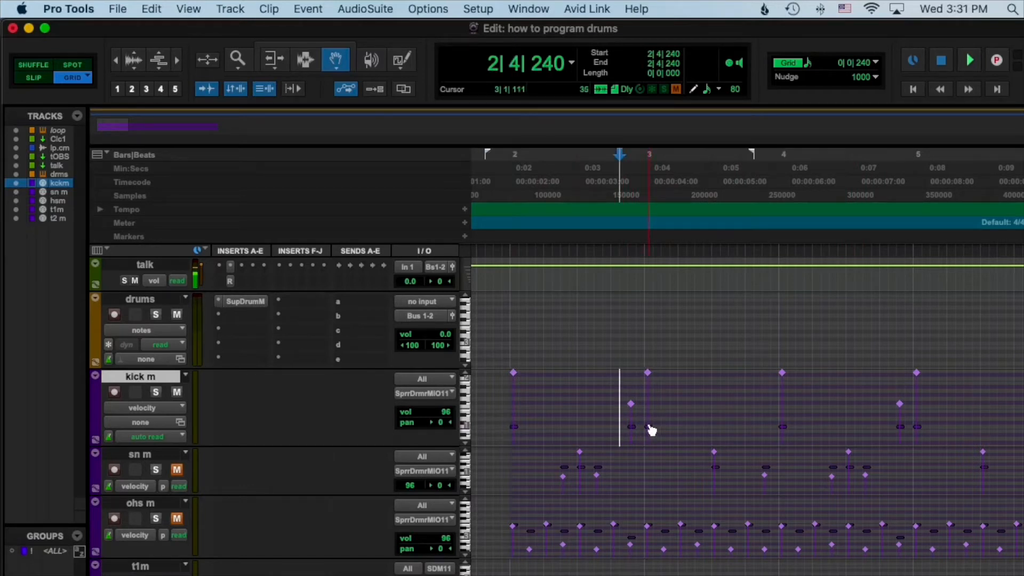
left_click(631, 406)
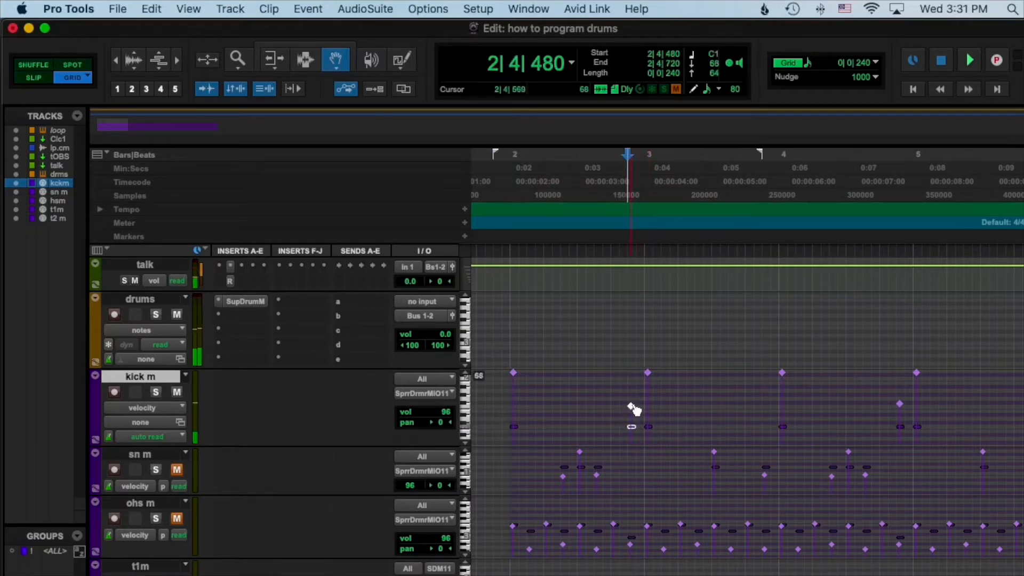
mouse_move(633, 409)
left_mouse_down()
mouse_move(639, 381)
mouse_move(638, 409)
left_mouse_up()
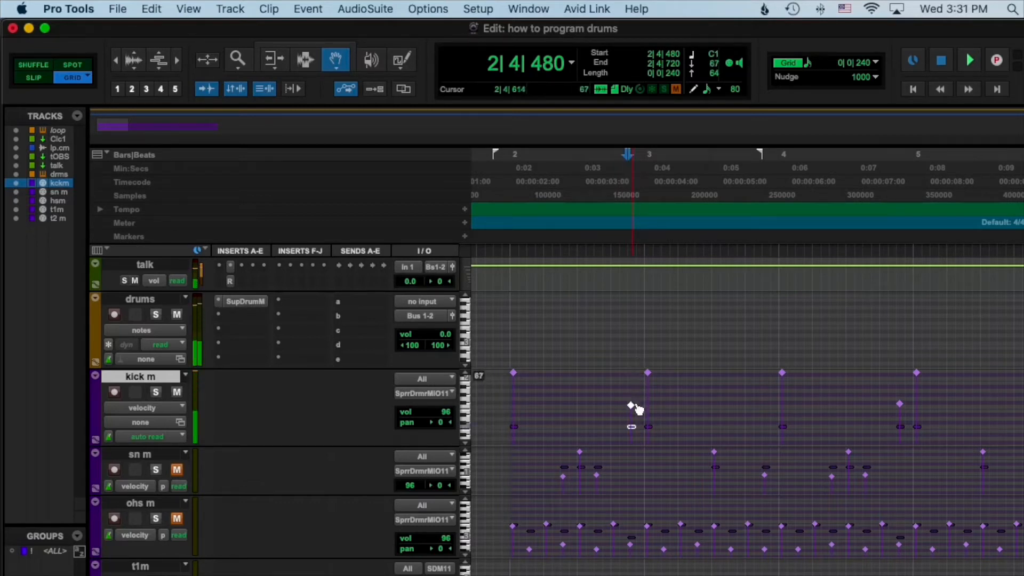
left_click(491, 397)
key("space")
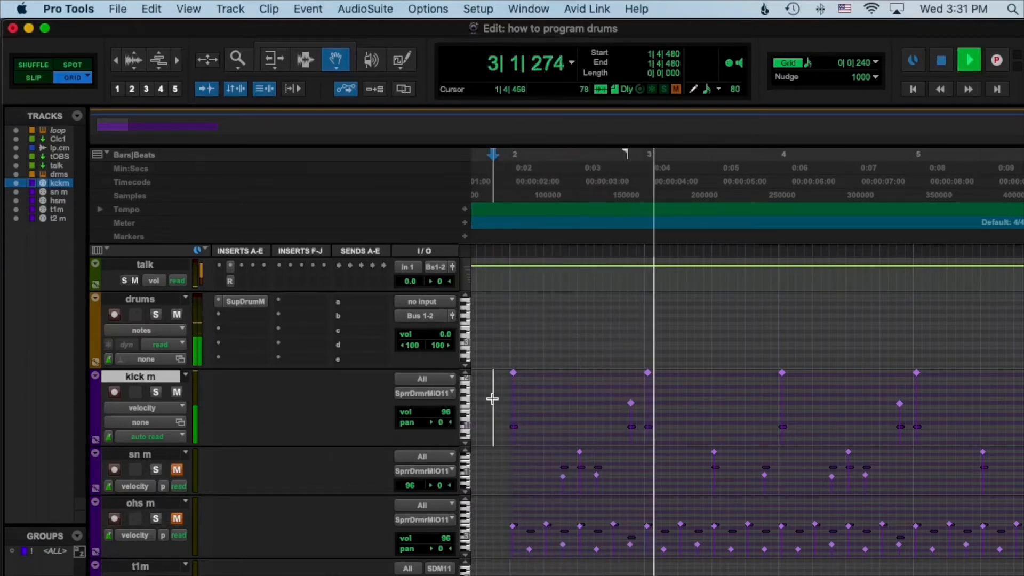
key("space")
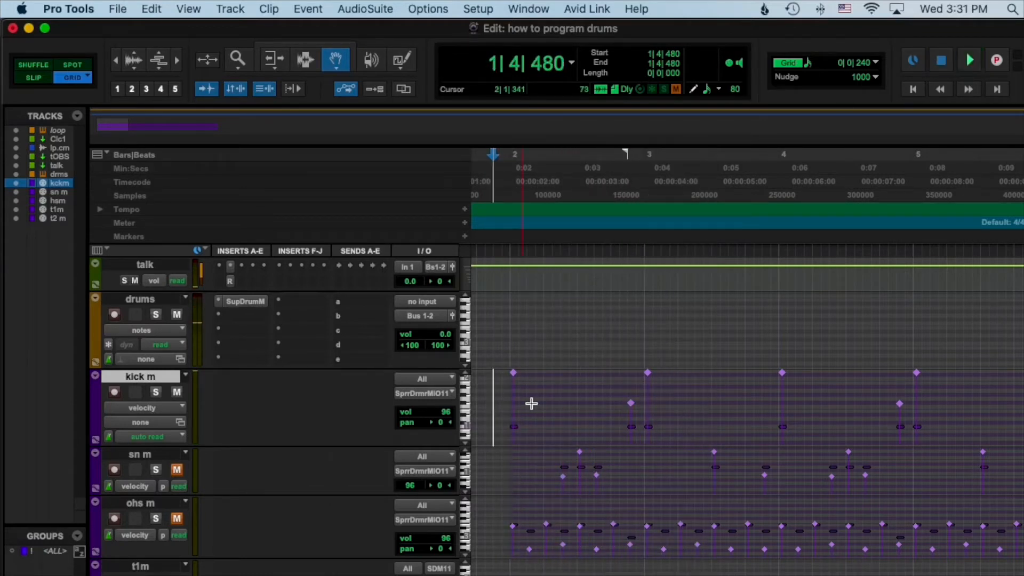
Unmute the sn m track and play the kick and snare together from 1|4|720.
left_click(500, 393)
left_click(177, 469)
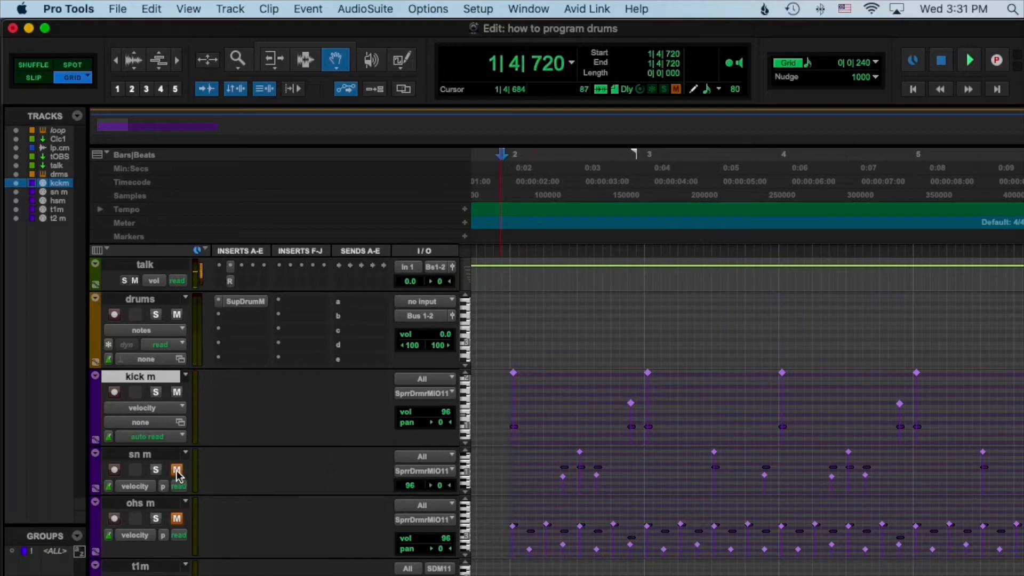
key("space")
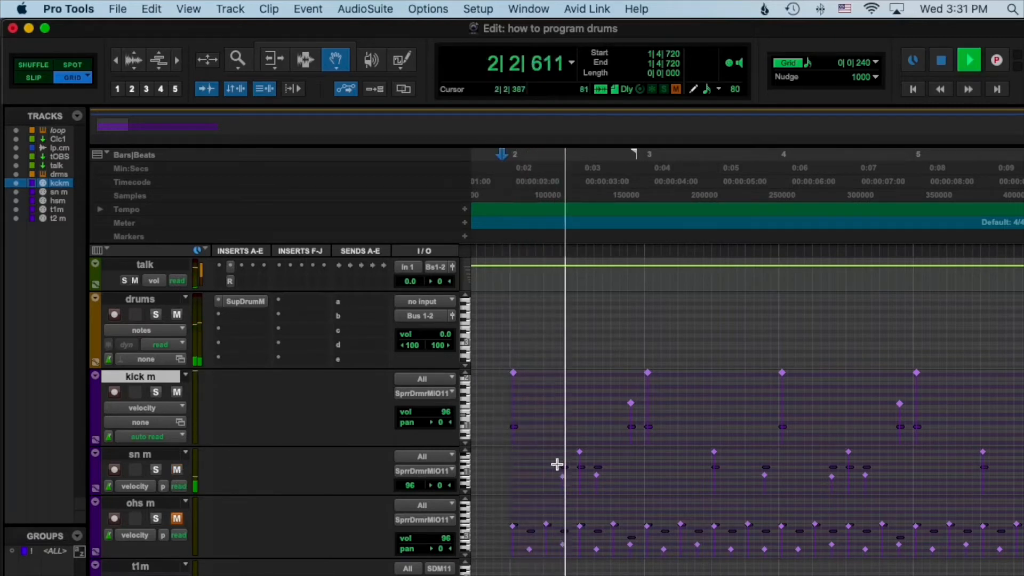
key("space")
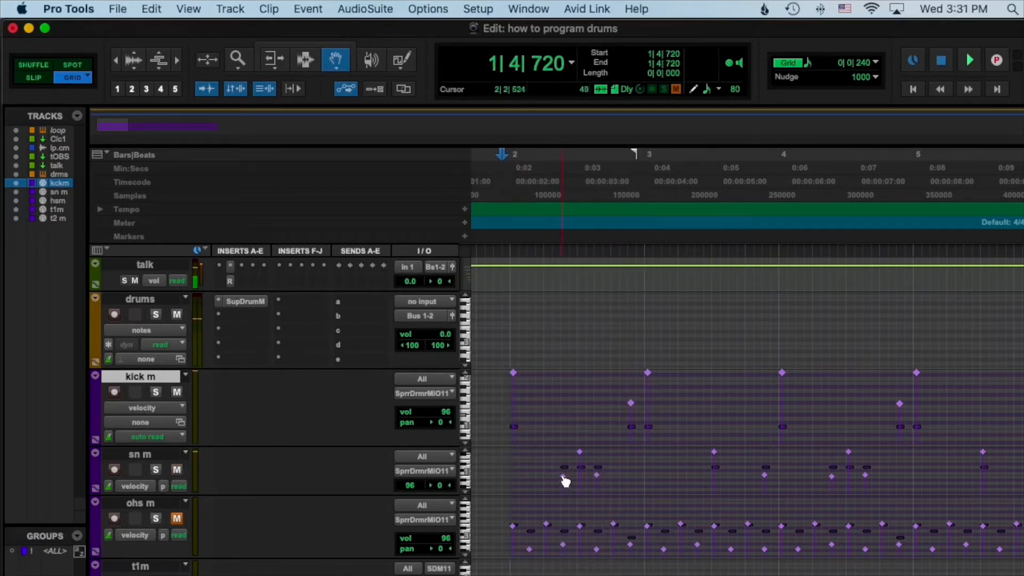
Lower the snare note velocities to 37 at 2|2|480 and 34 at 2|3|480, and play the pattern from 2|1|240.
left_click(564, 469)
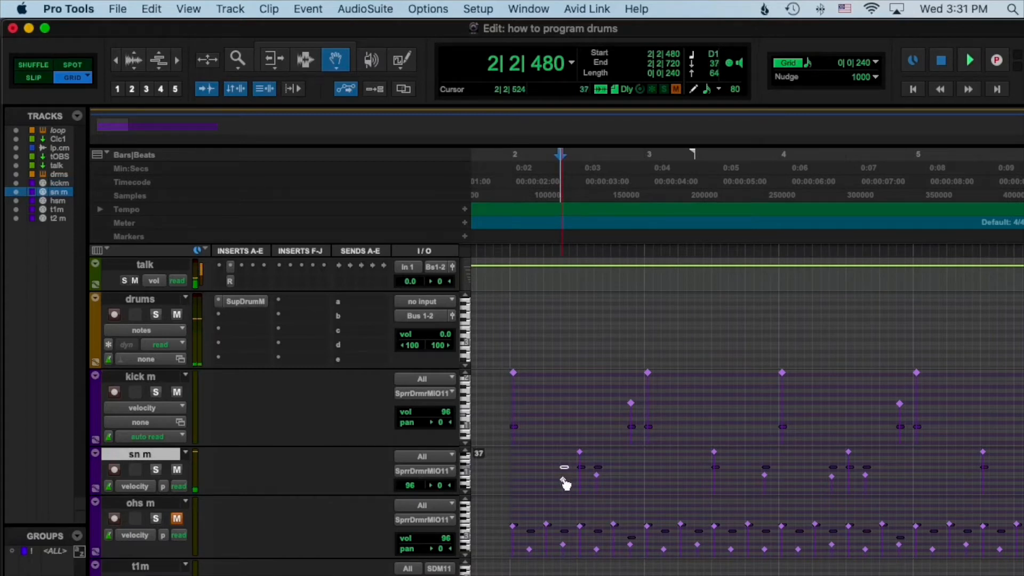
left_click(597, 469)
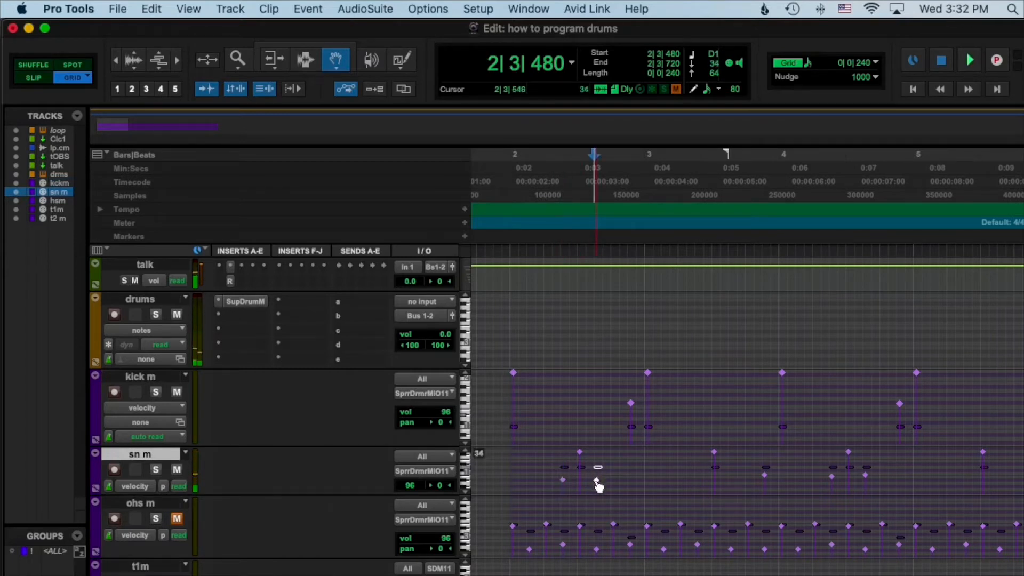
left_click(517, 463)
key("space")
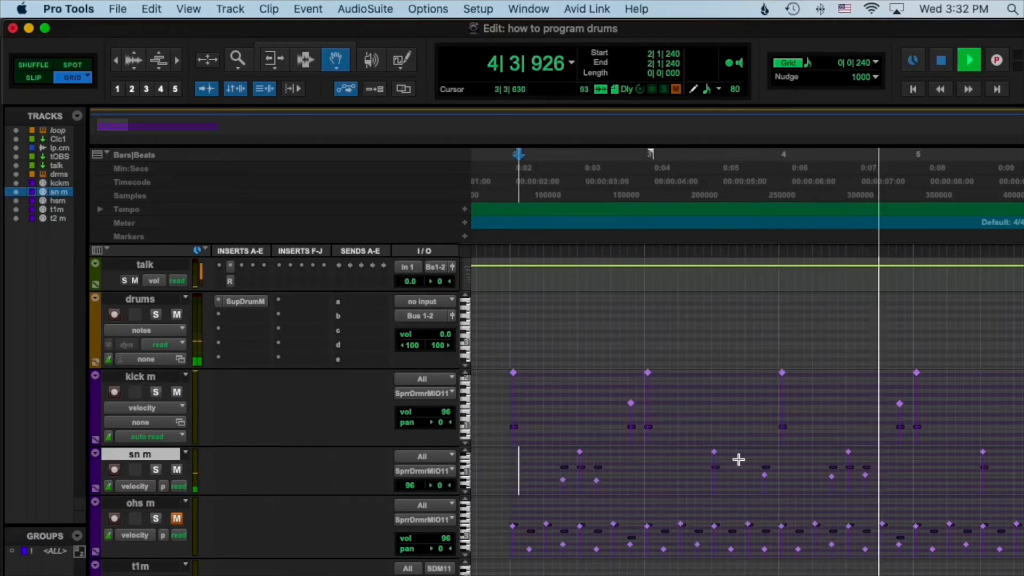
Stop the running playback and play the kick and snare pattern again from 2|2|240.
key("space")
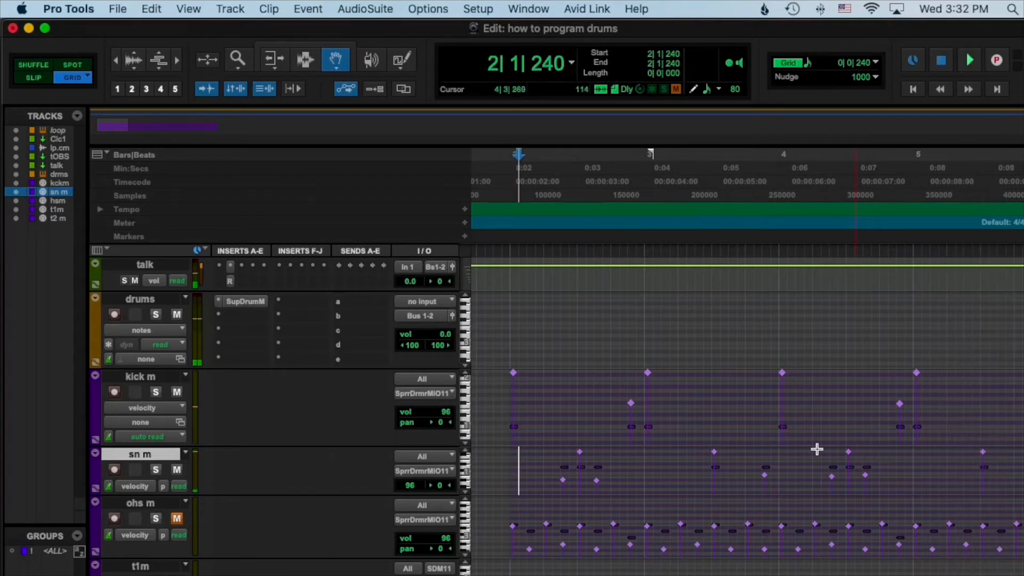
left_click(538, 462)
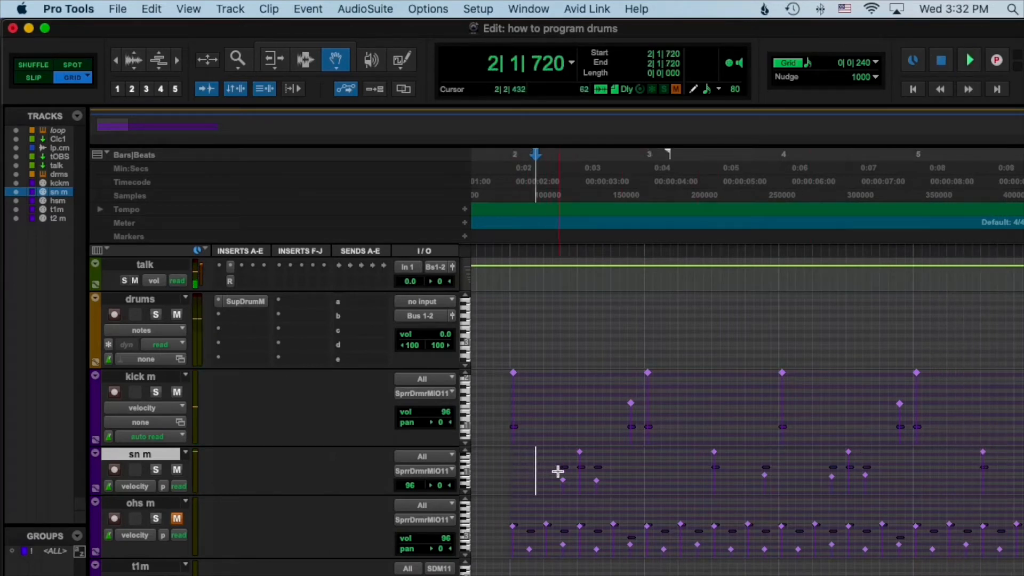
left_click(552, 464)
key("space")
key("t")
key("t")
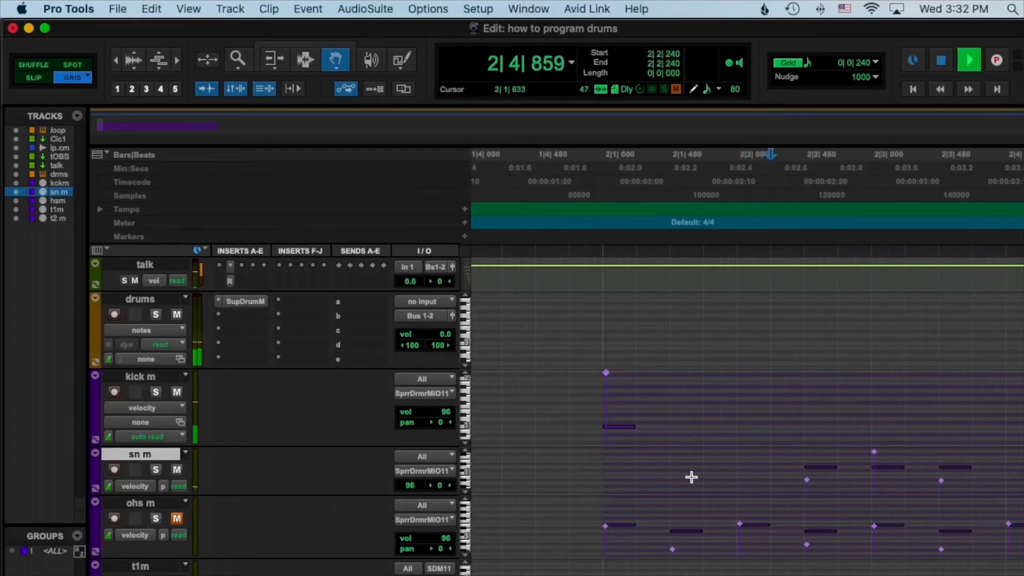
Add a snare note at 2|2|720 on the sn m track and play the pattern from 2|2|000.
key("space")
left_click_drag(835, 471, 853, 472)
left_click(736, 477)
key("space")
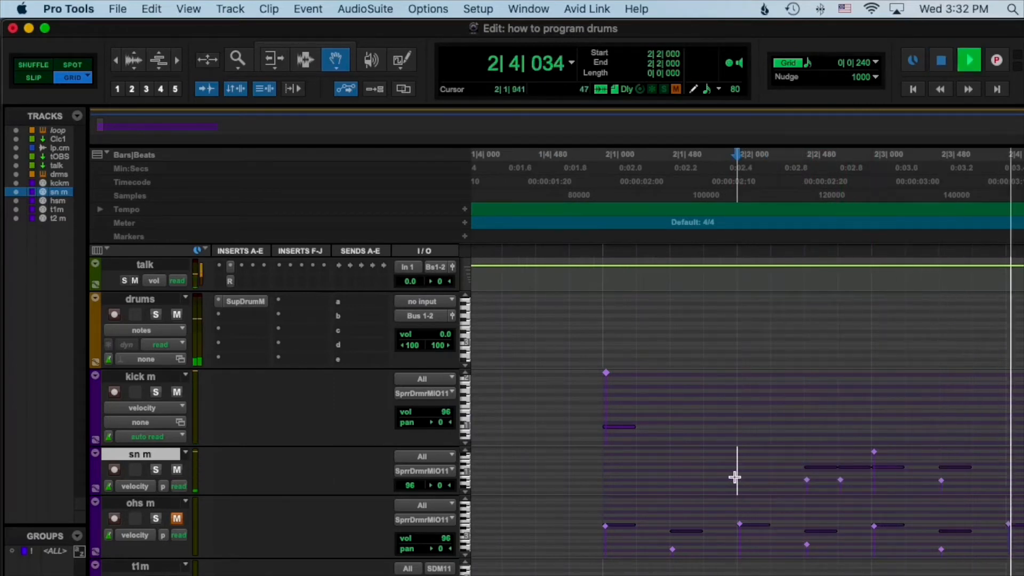
Adjust the velocity of the snare note at 2|2|720 to 27, auditioning the pattern from 2|2|240 and 2|2|000.
key("space")
left_click_drag(841, 481, 842, 490)
left_click(770, 479)
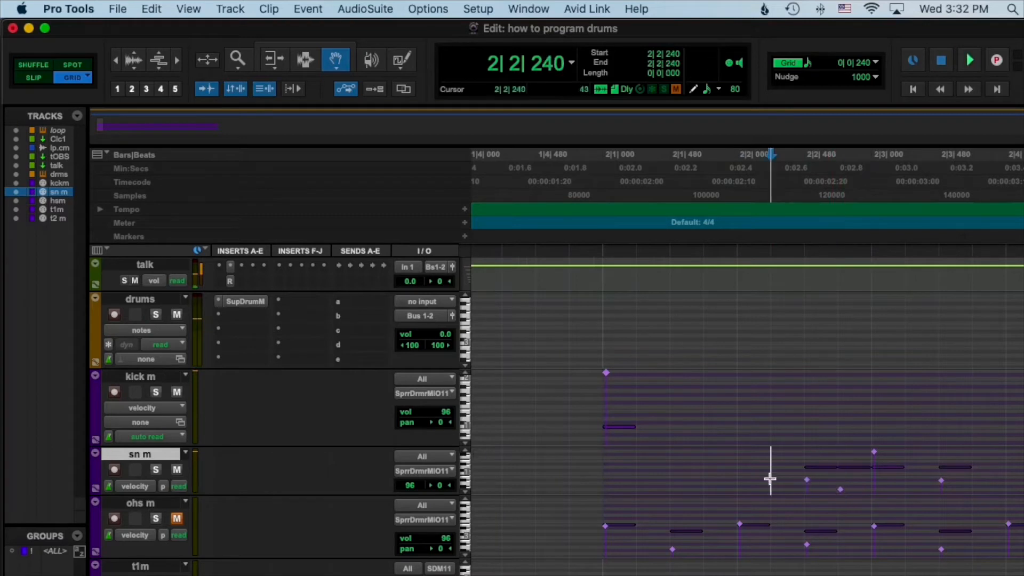
key("space")
key("space")
left_click(841, 483)
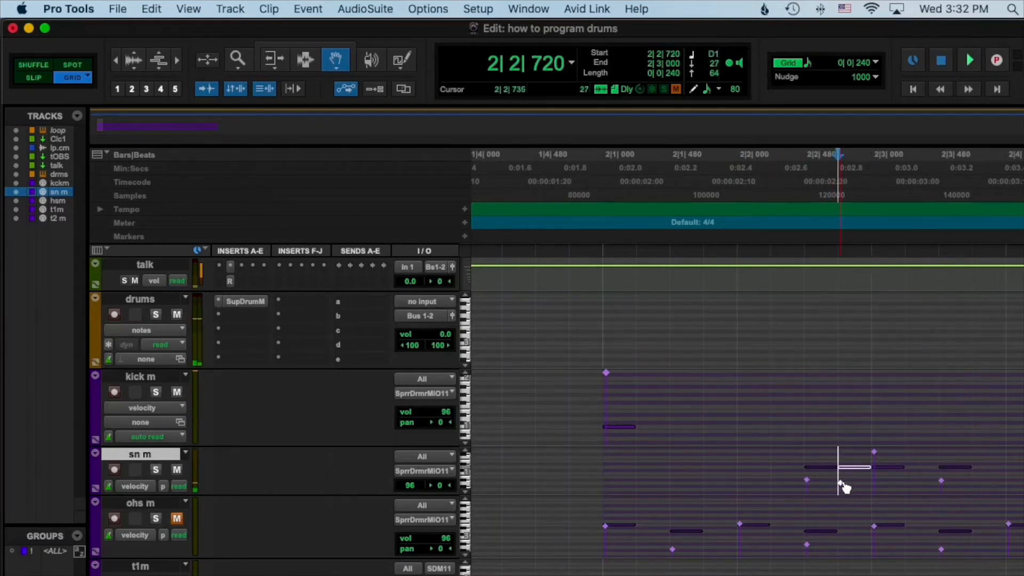
left_click(743, 451)
key("space")
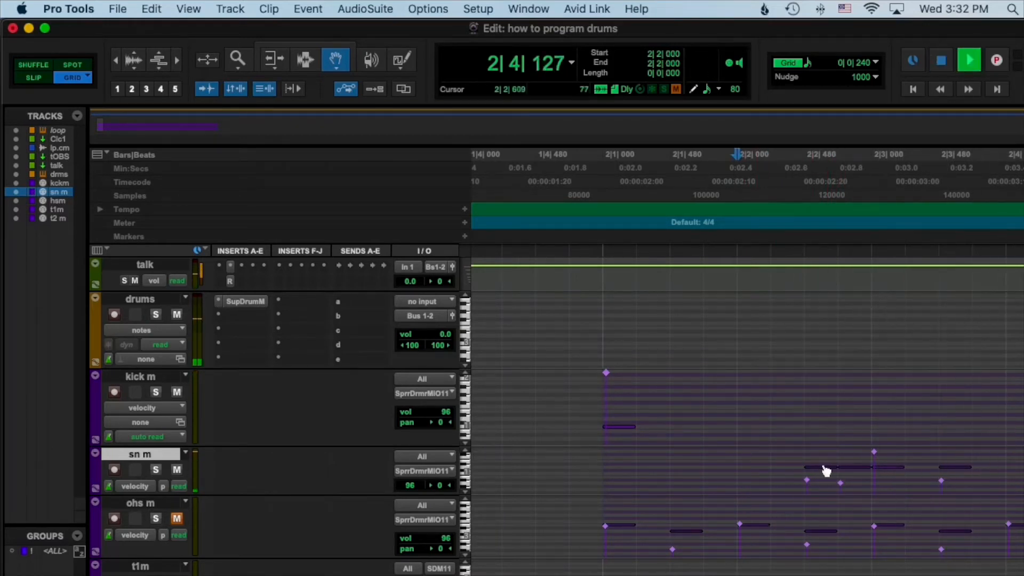
key("space")
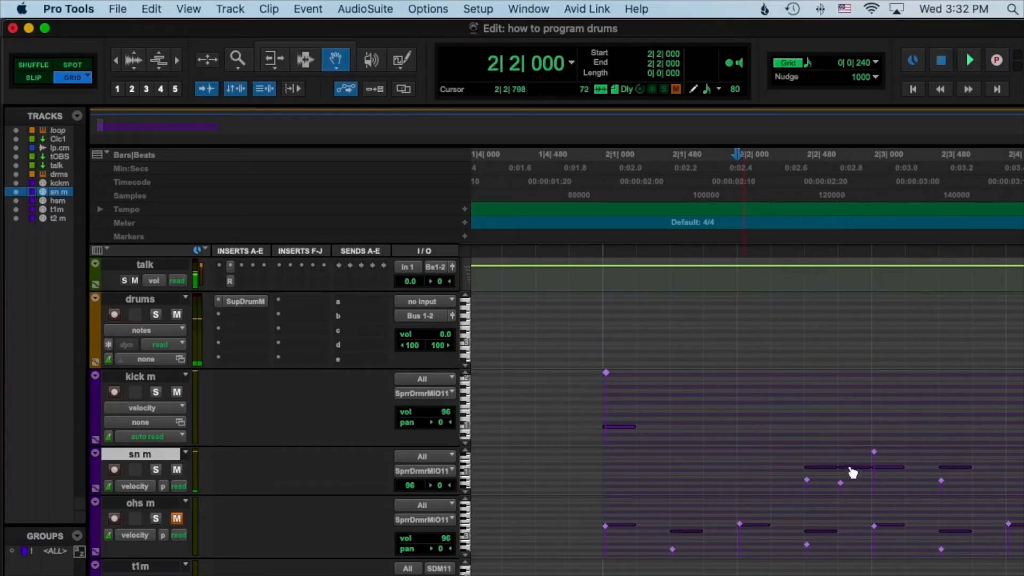
Move the snare note at 2|2|480 up to Eb1, audition it and raise its velocity.
left_click(819, 472)
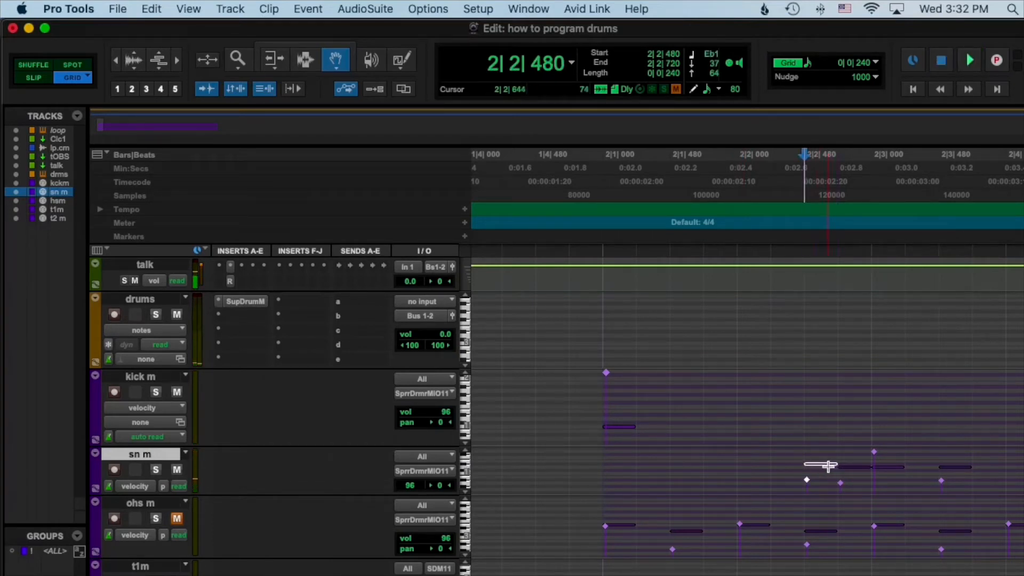
key("space")
key("space")
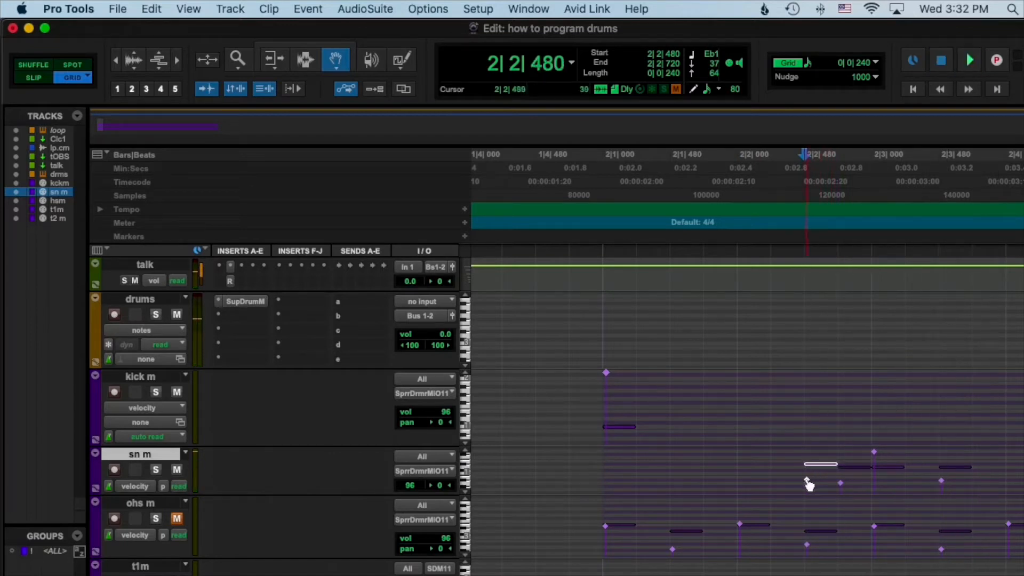
left_click_drag(807, 480, 808, 470)
Delete the snare note at 2|2|720 and play the pattern from 2|1|480.
left_click(850, 469)
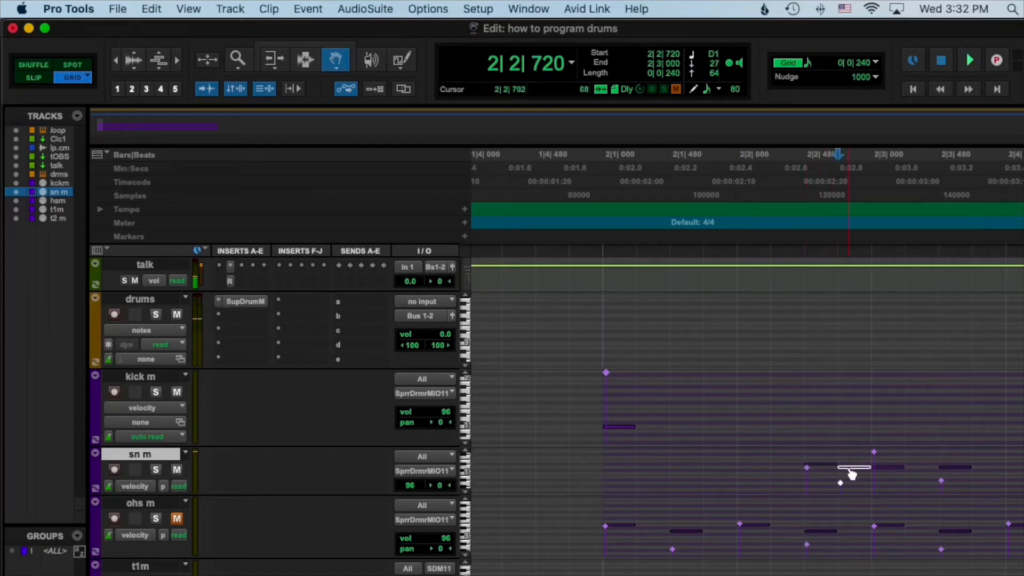
key("Delete")
left_click(667, 468)
key("space")
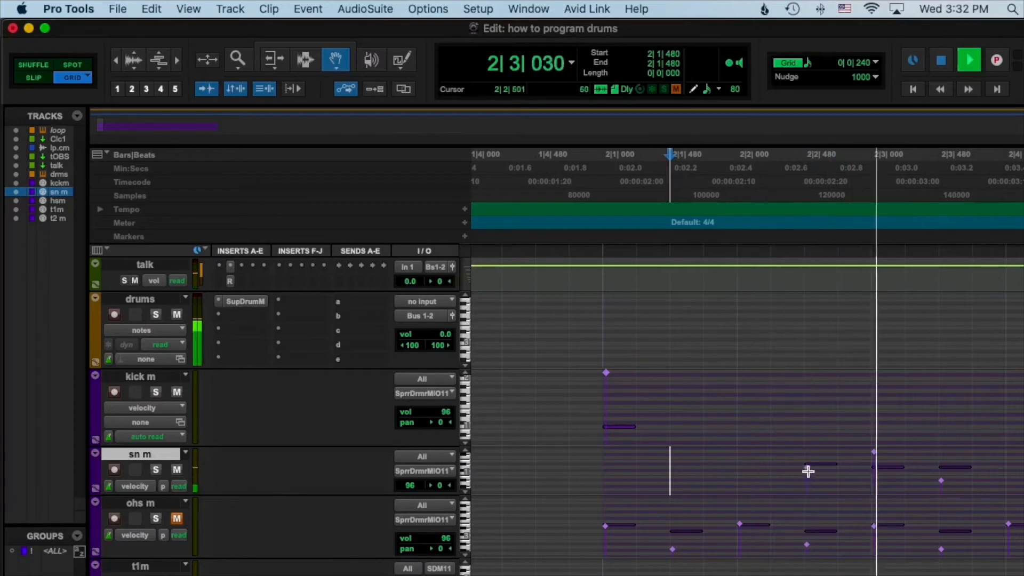
Raise the velocity of the Eb1 snare note at 2|2|480 to 90 and play the pattern from 2|2|000 and 2|2|240.
key("space")
left_click_drag(808, 471, 808, 465)
left_click(742, 467)
key("space")
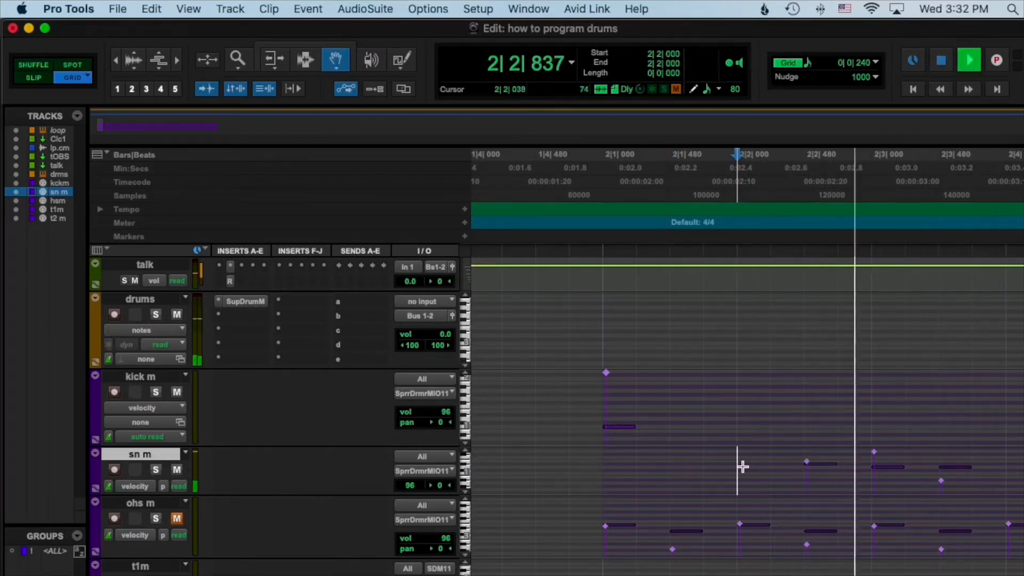
key("space")
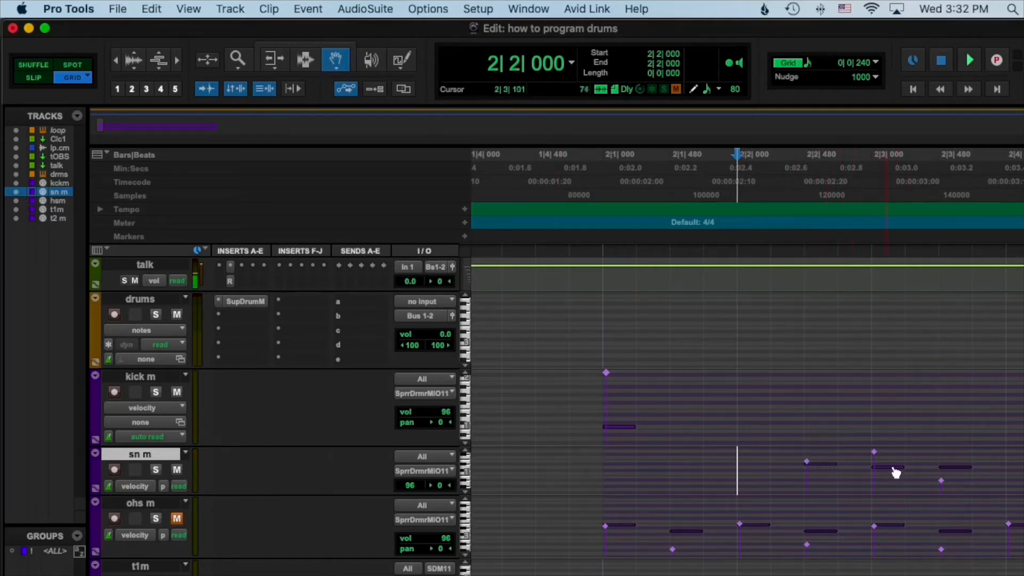
left_click(833, 465)
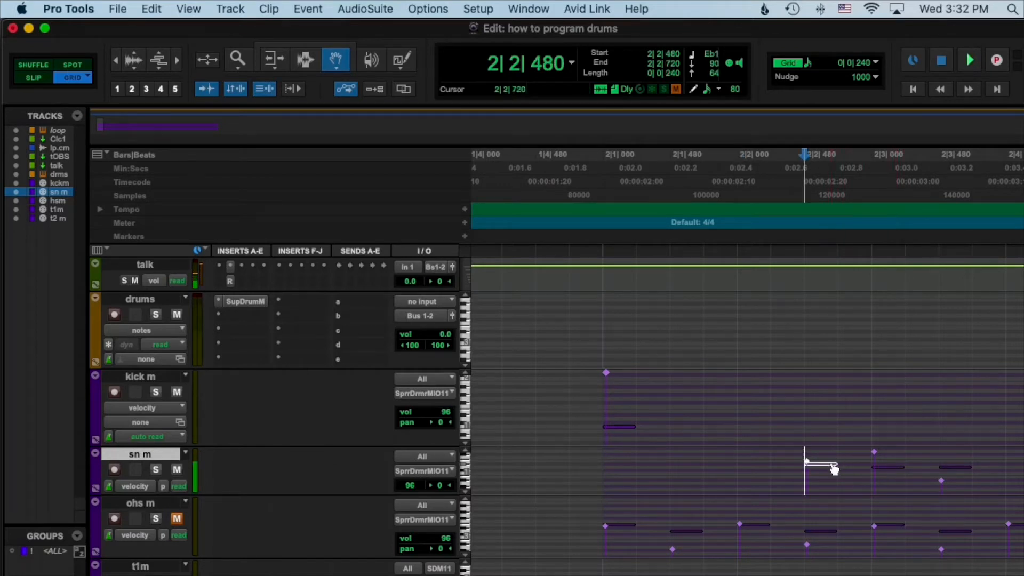
left_click(782, 468)
key("space")
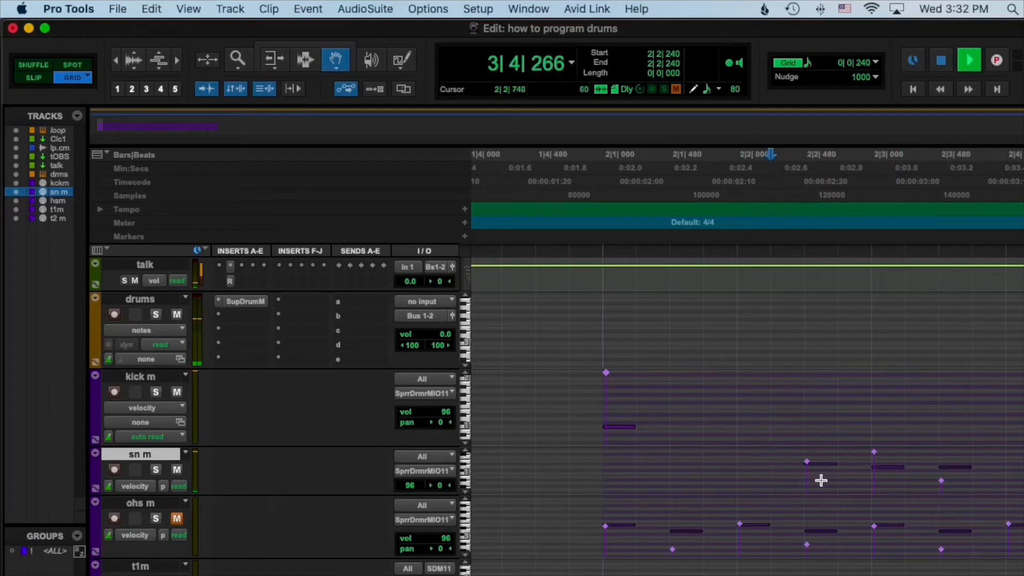
key("space")
Unmute the ohs m hi-hat track and play it with the kick and snare from 1|4|480.
key("space")
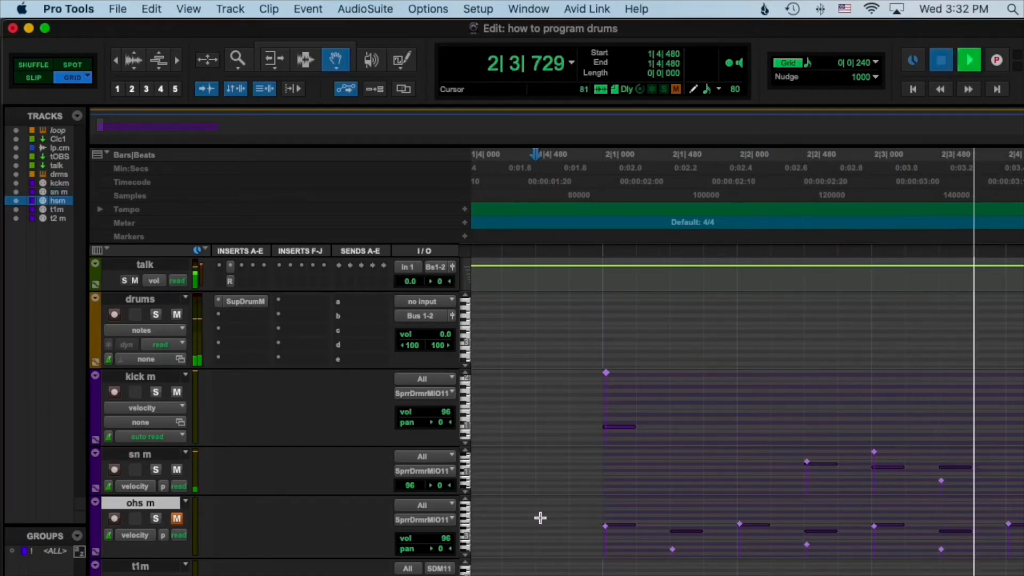
left_click(539, 517)
key("space")
left_click(177, 518)
key("space")
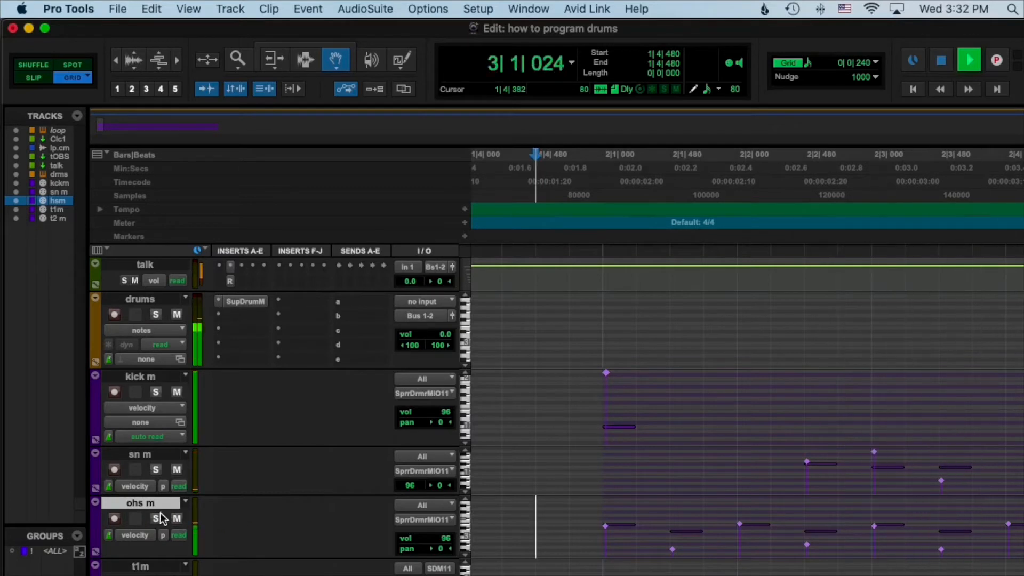
key("space")
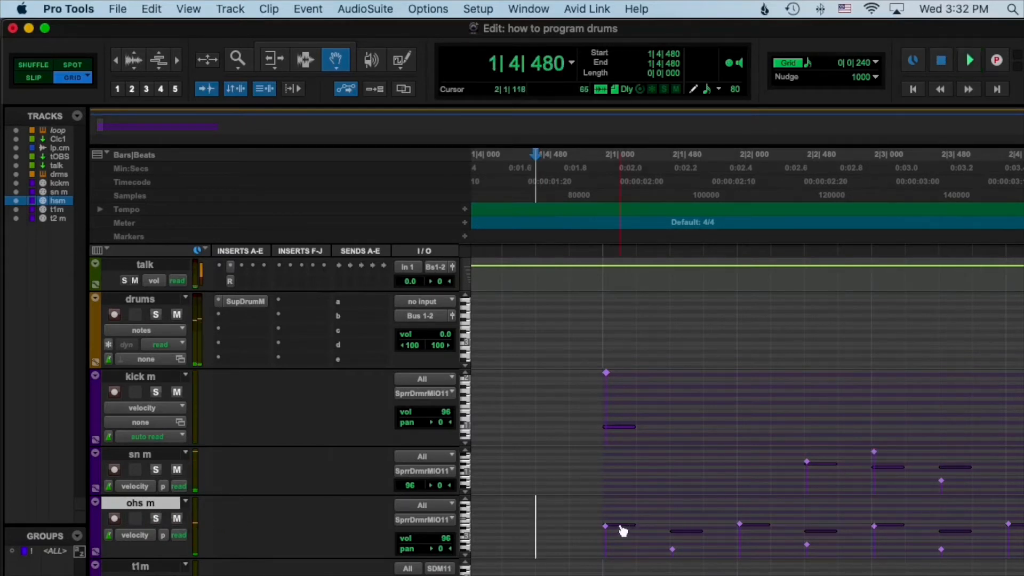
Audition the first two hi-hat notes in bar 2, raise the one at 2|1|480 to velocity 24, and play from 1|4|480.
left_click(622, 527)
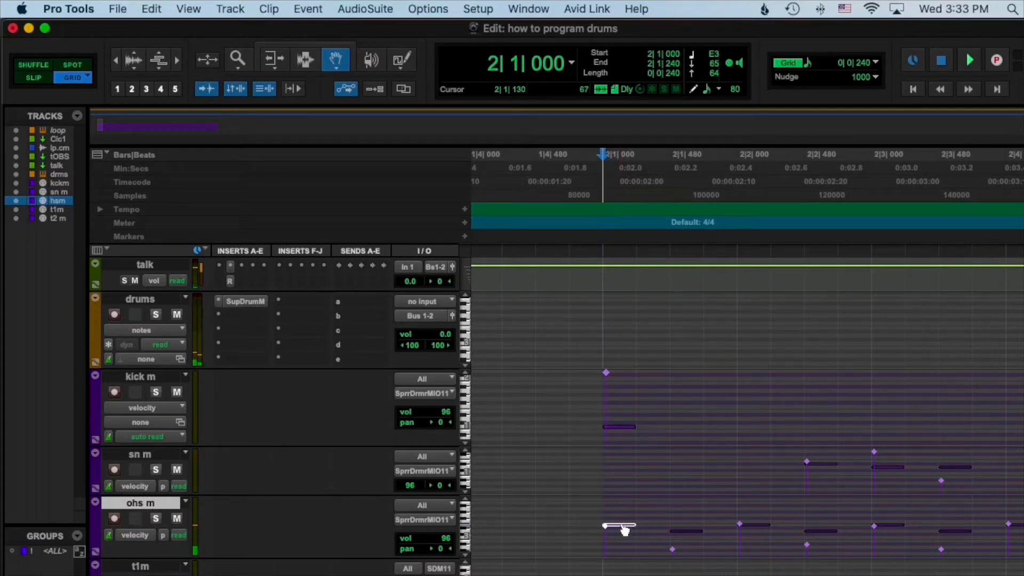
left_click(687, 531)
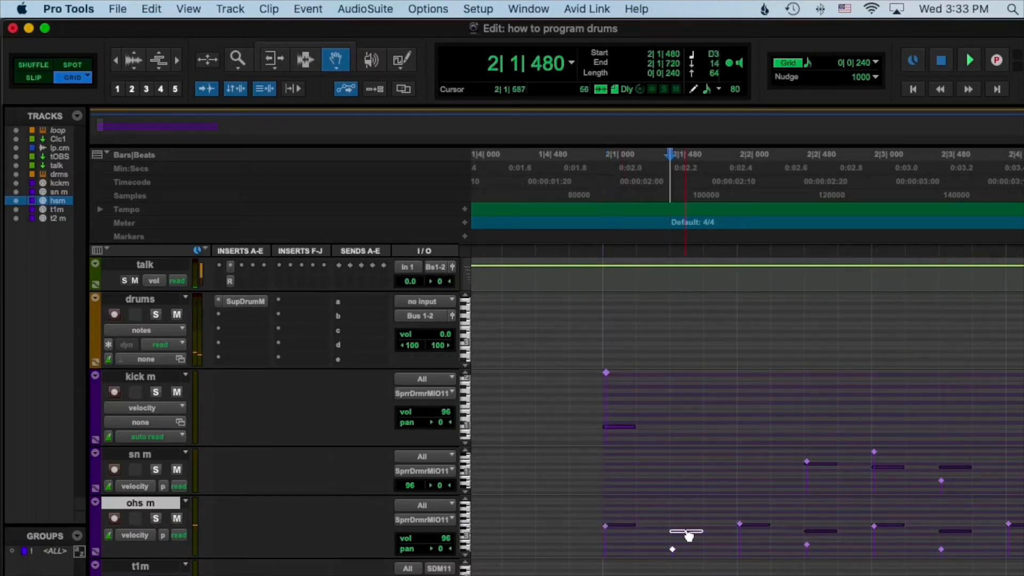
left_click_drag(672, 550, 679, 550)
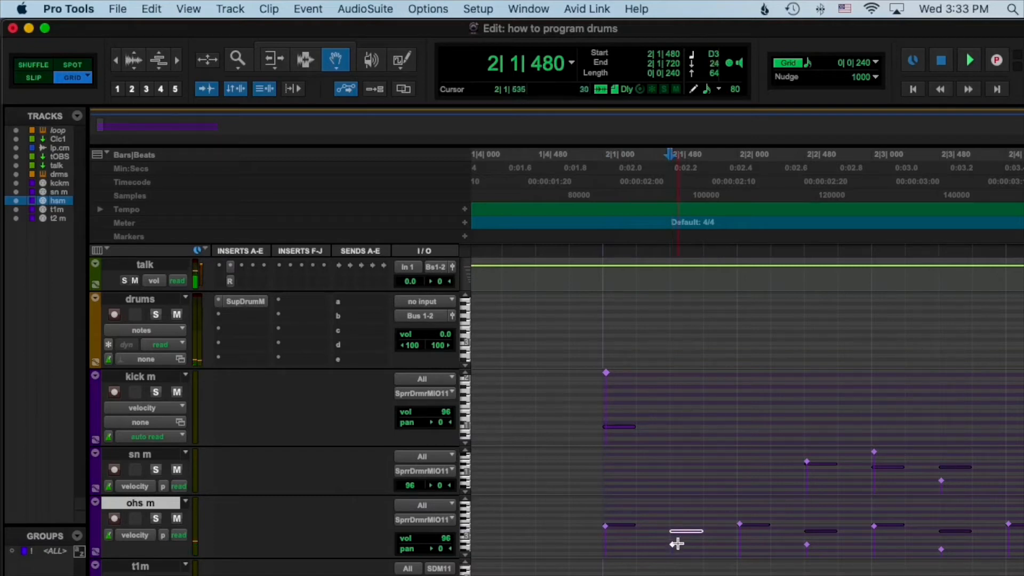
left_click(557, 521)
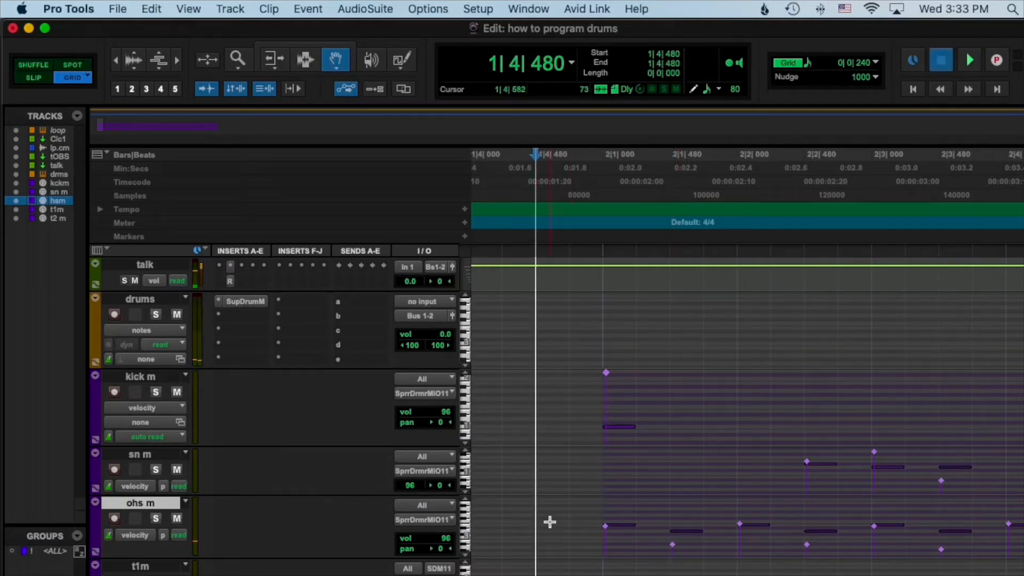
key("space")
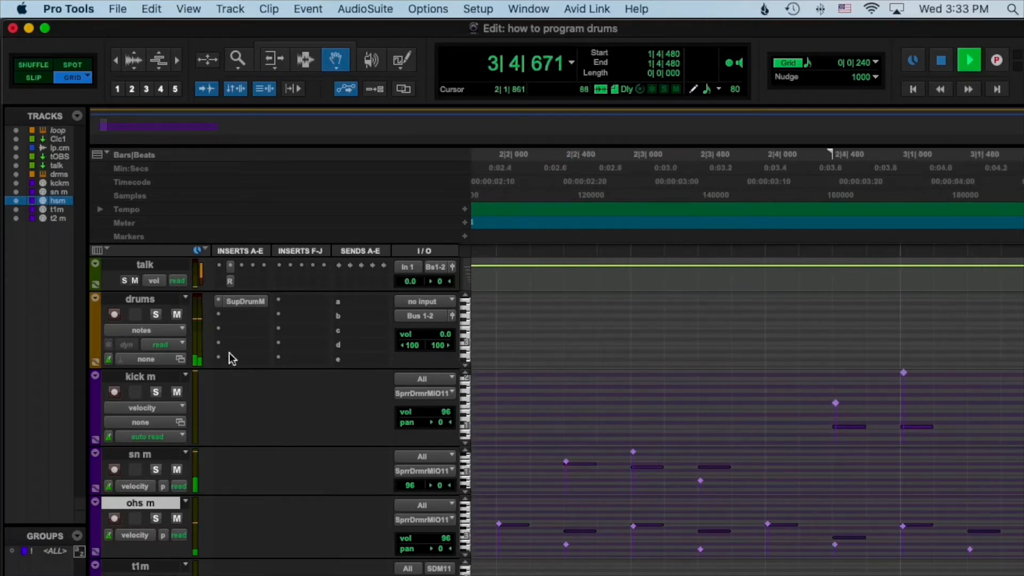
Open Superior Drummer on the drums track and show its mixer while playing the pattern.
left_click(243, 301)
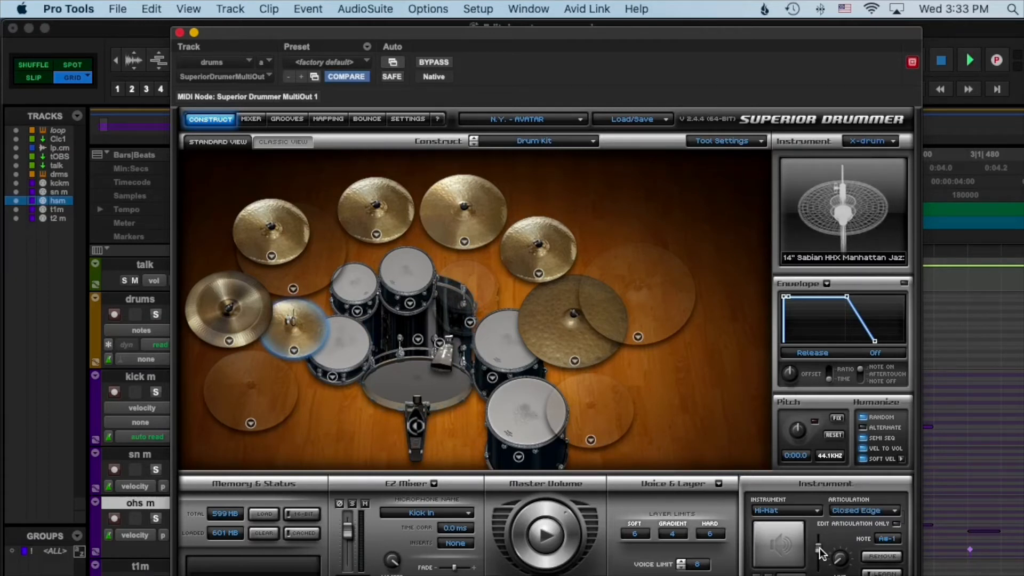
key("space")
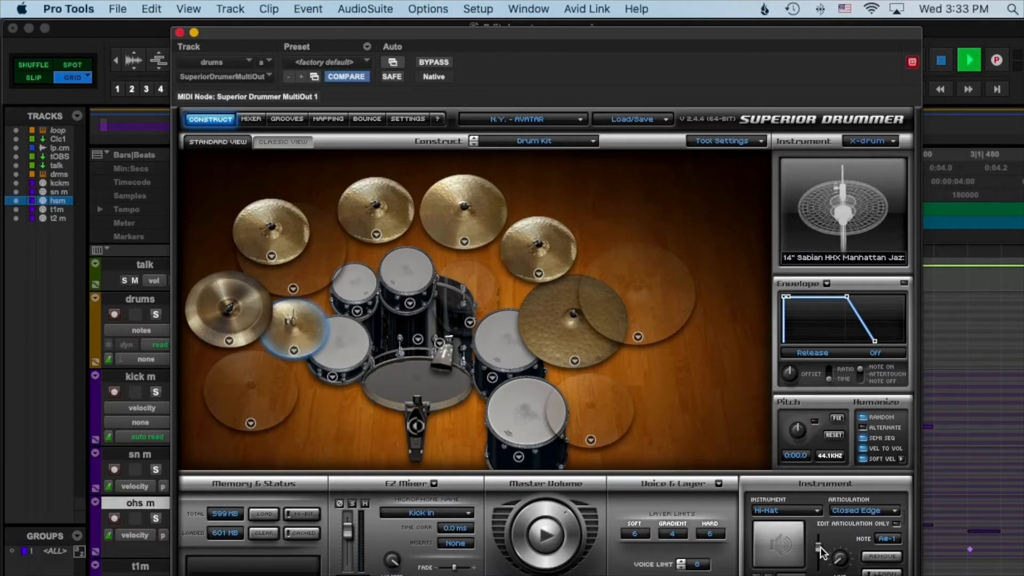
left_click(252, 119)
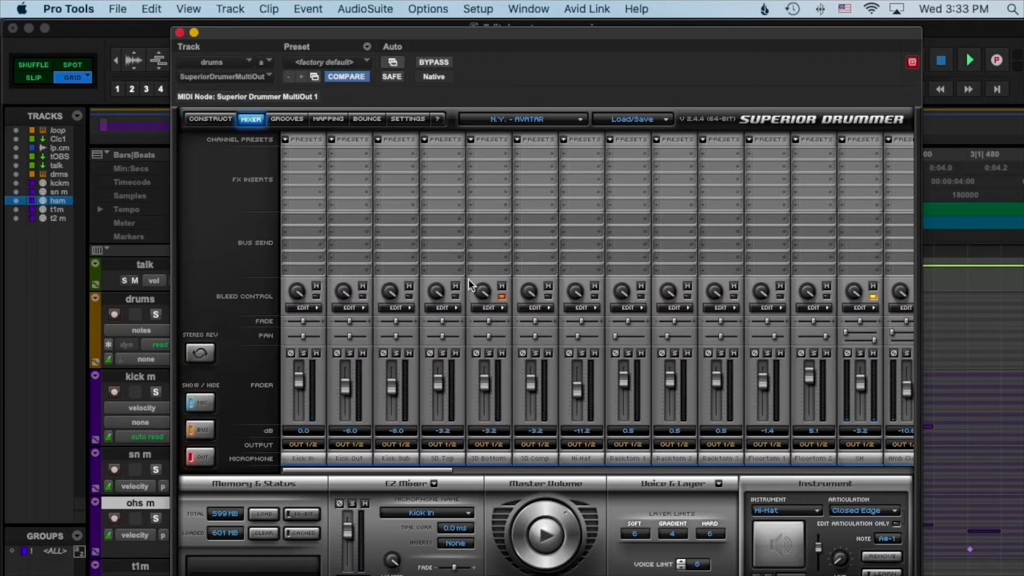
key("space")
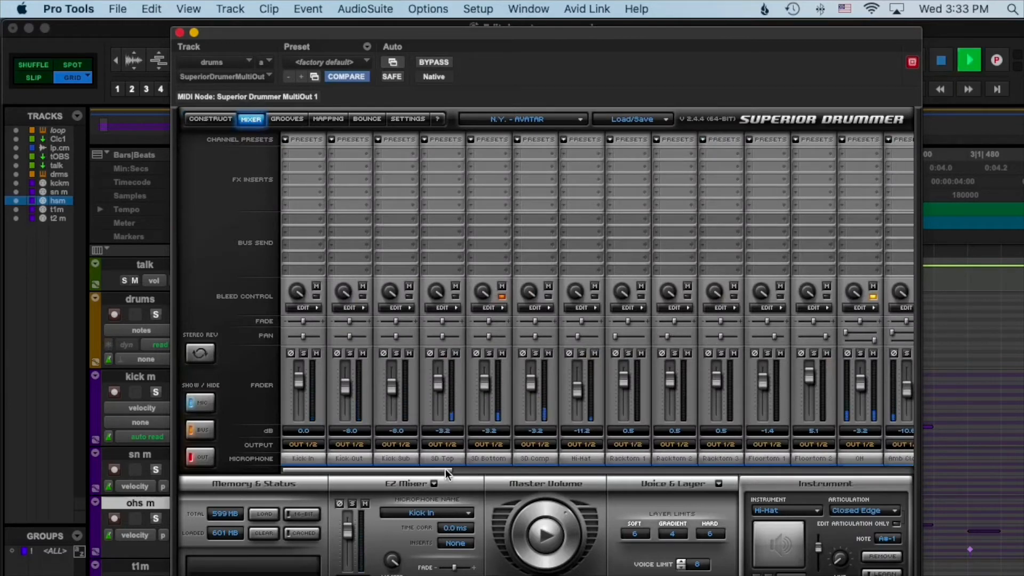
Try raising the Amb Close microphone level and lowering it to -16.6 dB while the pattern plays.
left_click_drag(446, 469, 513, 471)
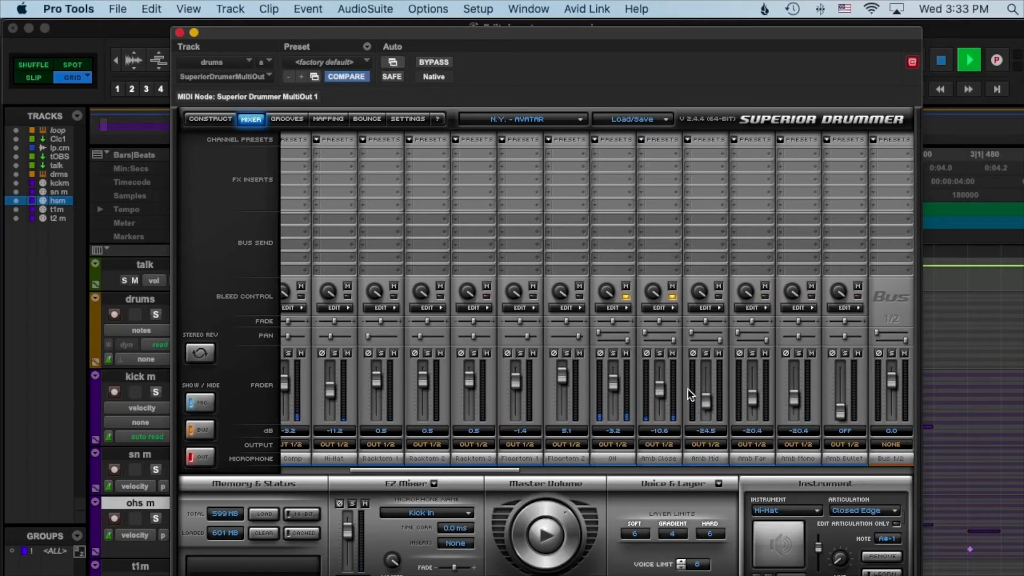
mouse_move(658, 389)
left_mouse_down()
mouse_move(663, 370)
mouse_move(658, 383)
left_mouse_up()
left_click_drag(659, 383, 659, 382)
left_click_drag(658, 382, 658, 384)
left_click_drag(658, 384, 660, 396)
key("space")
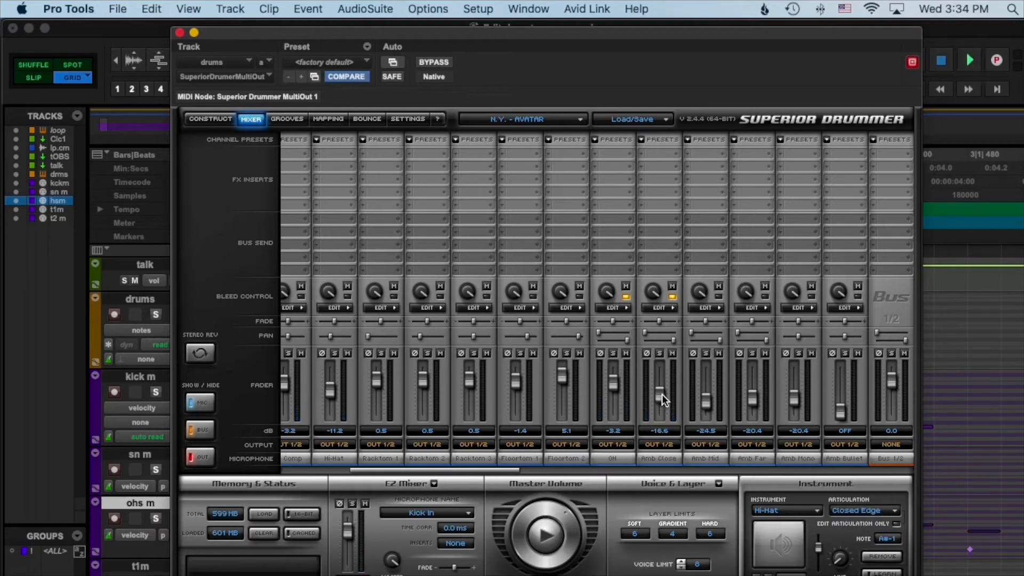
Set the Amb Close microphone level to -8.3 dB during playback and close the Superior Drummer window.
key("space")
left_click_drag(661, 394, 670, 386)
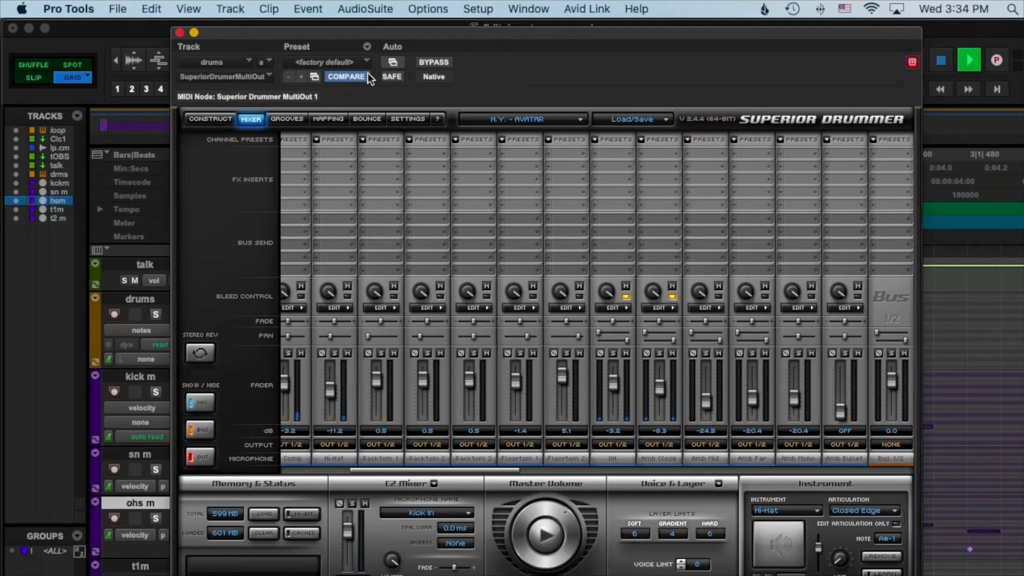
left_click(180, 34)
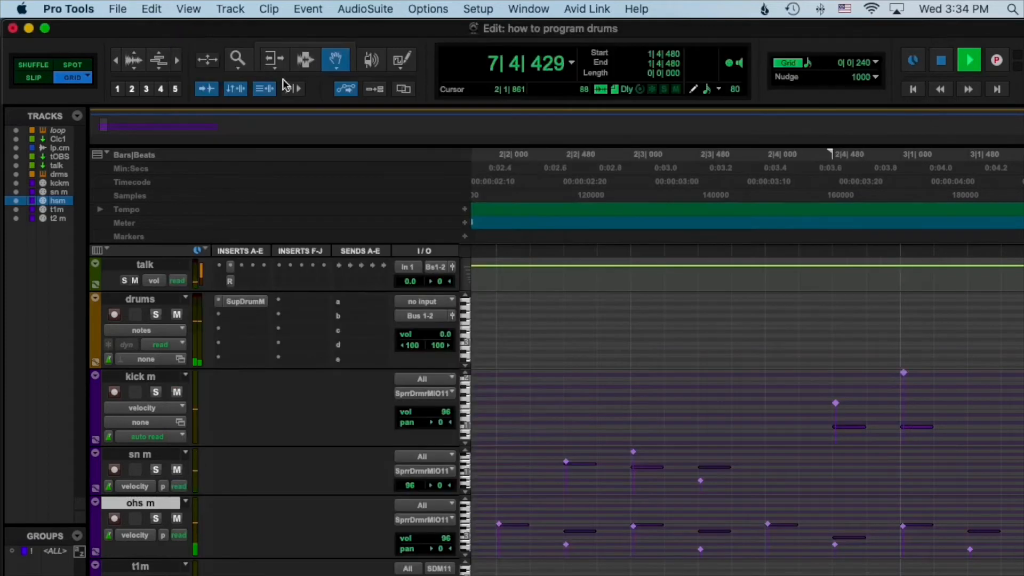
Stop playback and place the playback start at 9|2|240 on the sn m track.
key("super+bracketleft")
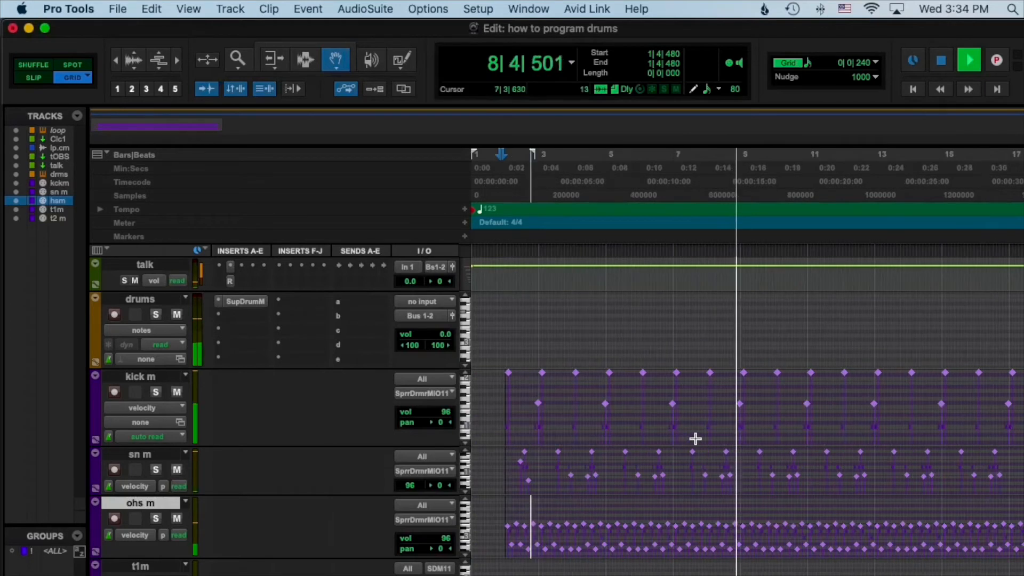
left_click(780, 441)
key("super+bracketright")
key("super+bracketright")
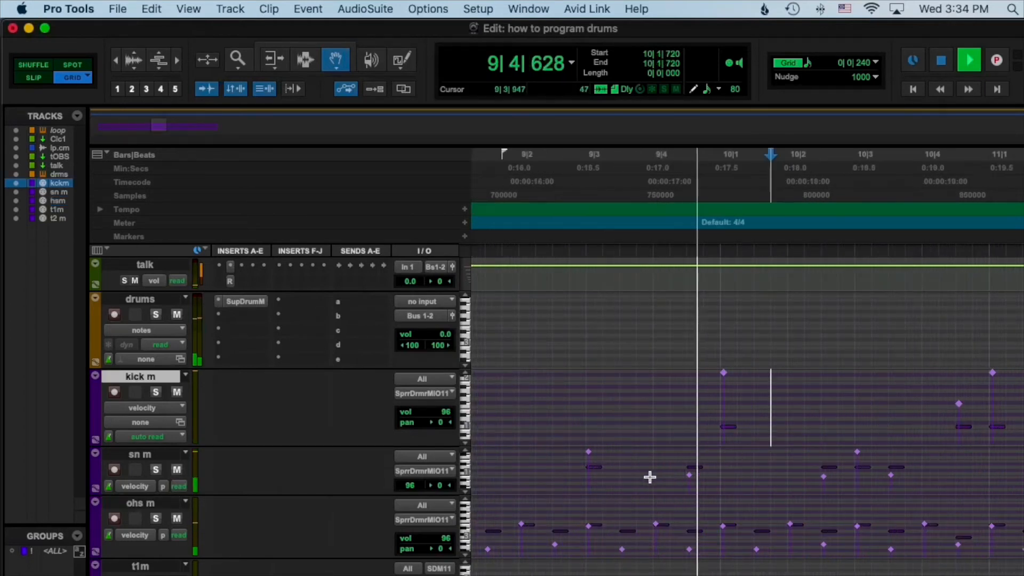
key("space")
left_click(533, 472)
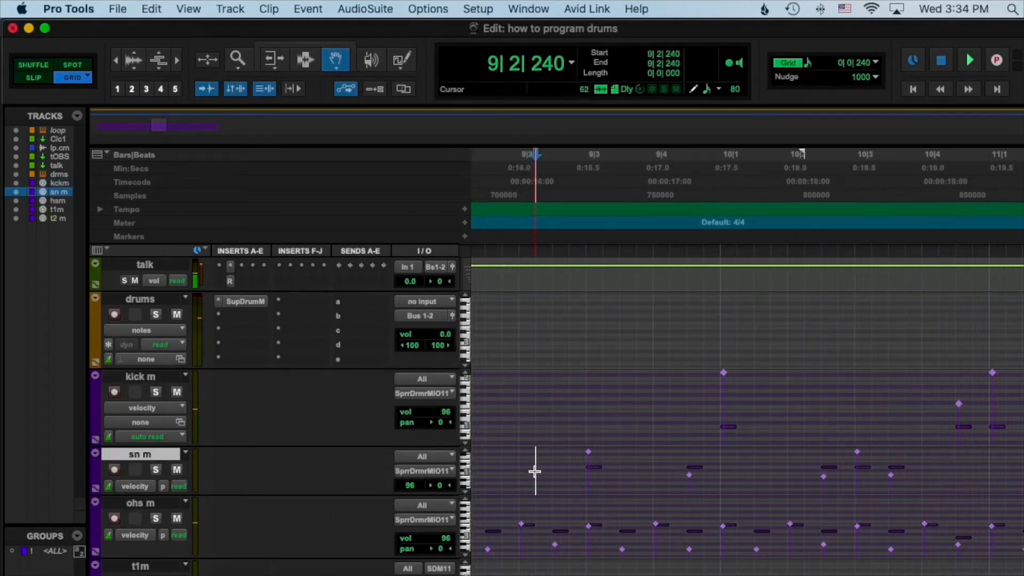
Play the pattern briefly from 9|2|240 and place the cursor at 24|2|000 on the sn m track, beyond the programmed pattern.
key("space")
key("space")
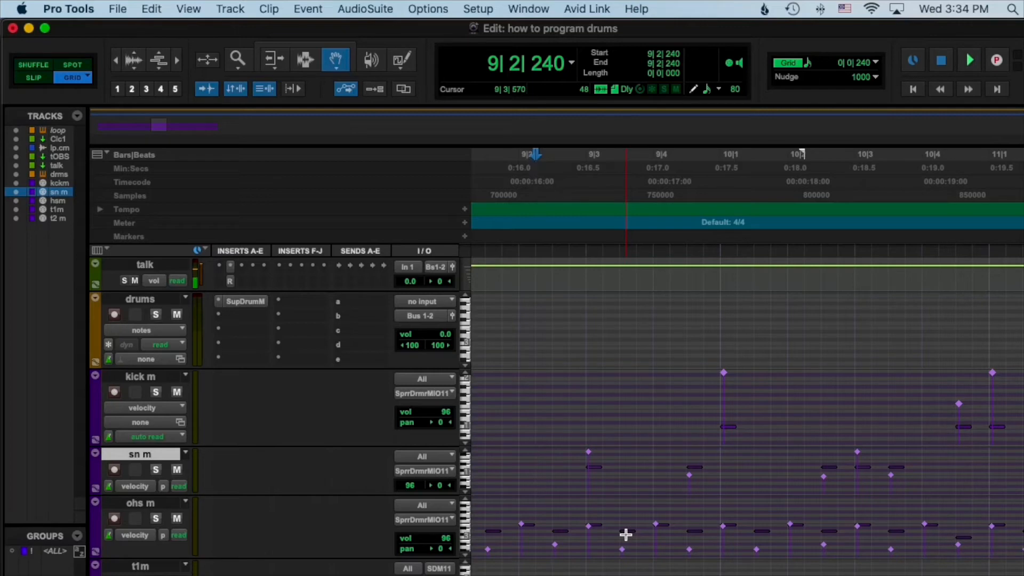
scroll(624, 535, "left", 3)
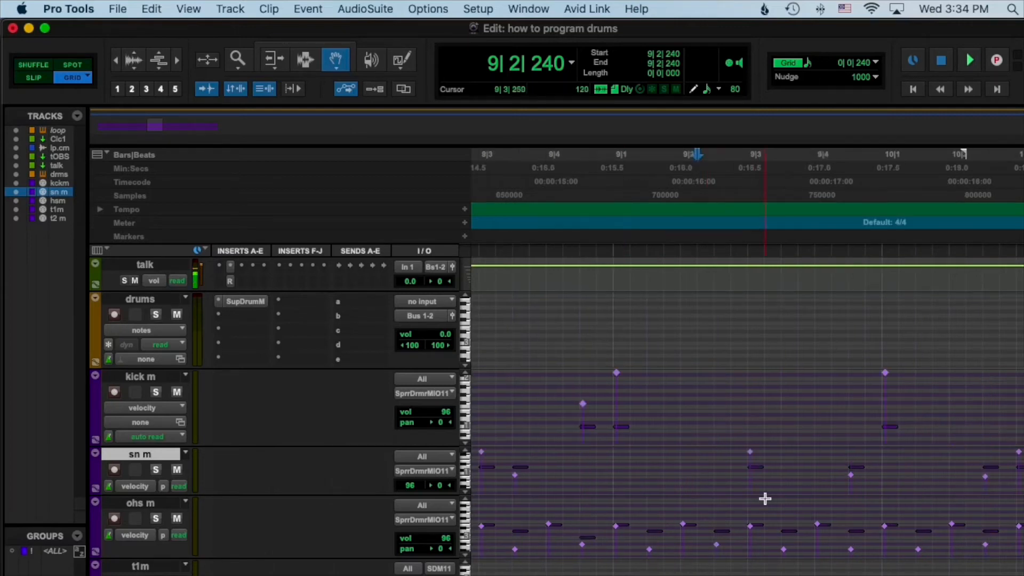
key("r")
key("r")
key("r")
key("r")
key("r")
left_click(666, 461)
key("t")
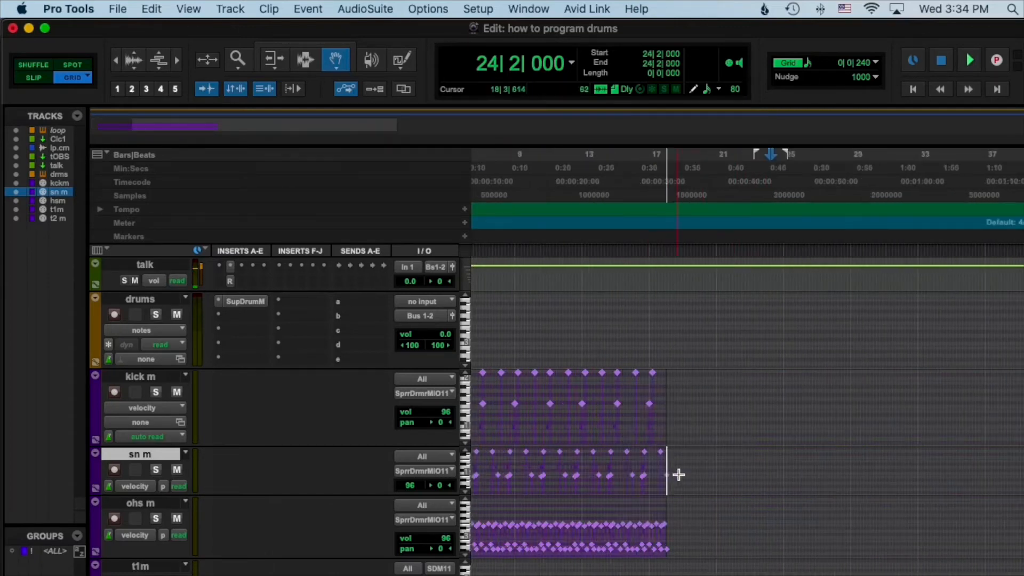
key("t")
key("t")
key("t")
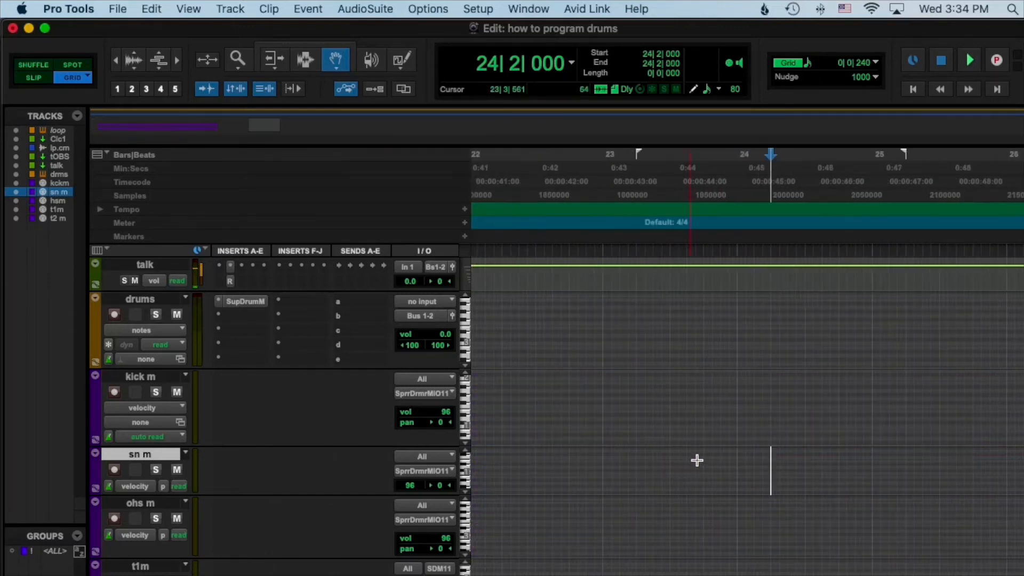
Choose 1/16 note as the grid value and place the cursor at 24|1|720 on the kick m track.
left_click(875, 61)
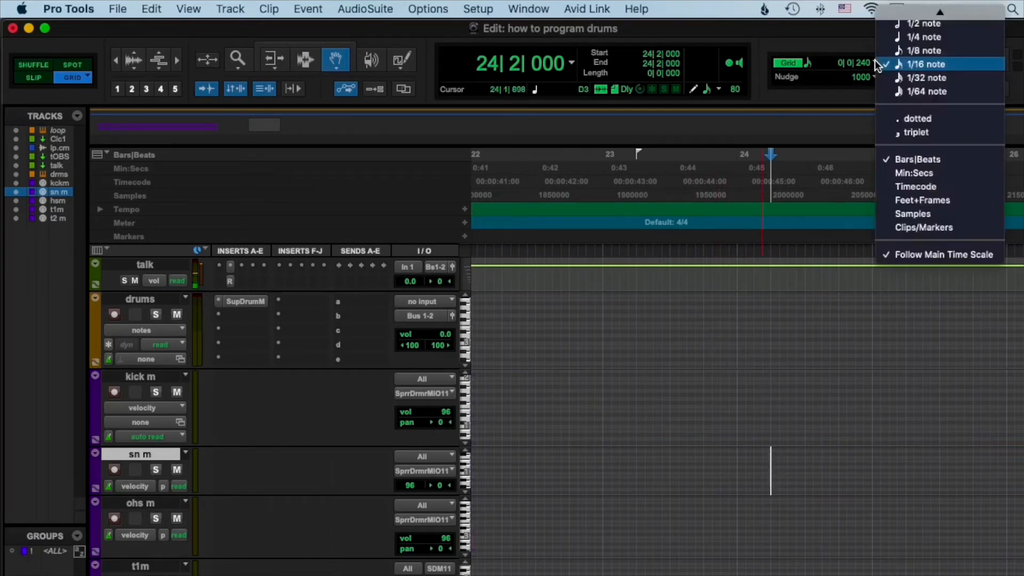
left_click(930, 62)
left_click(749, 414)
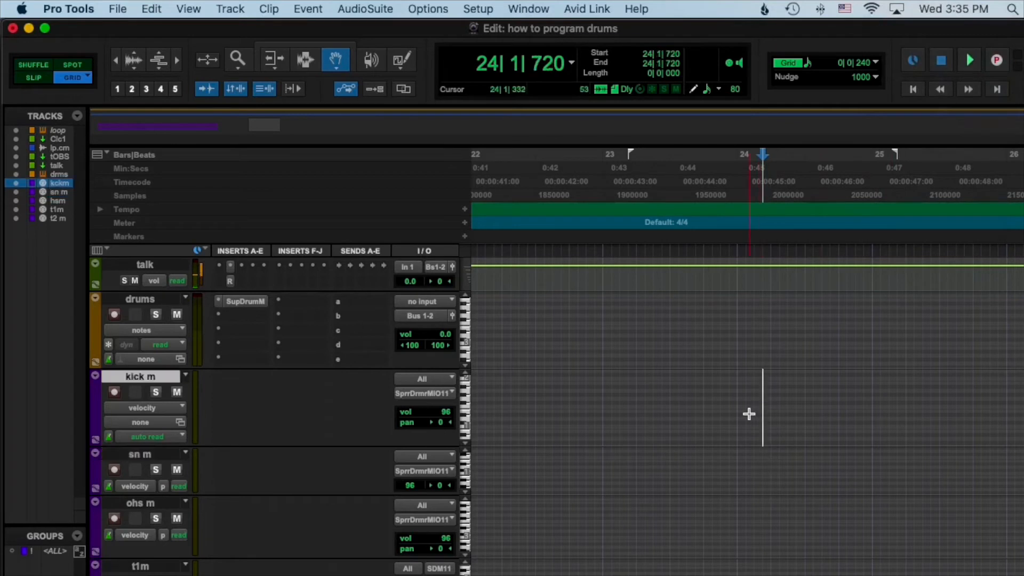
Select and copy the sixteenth-note range holding the snare hit at 17|3|000 on the sn m track.
key("super+bracketleft")
key("r")
key("r")
left_click(654, 462)
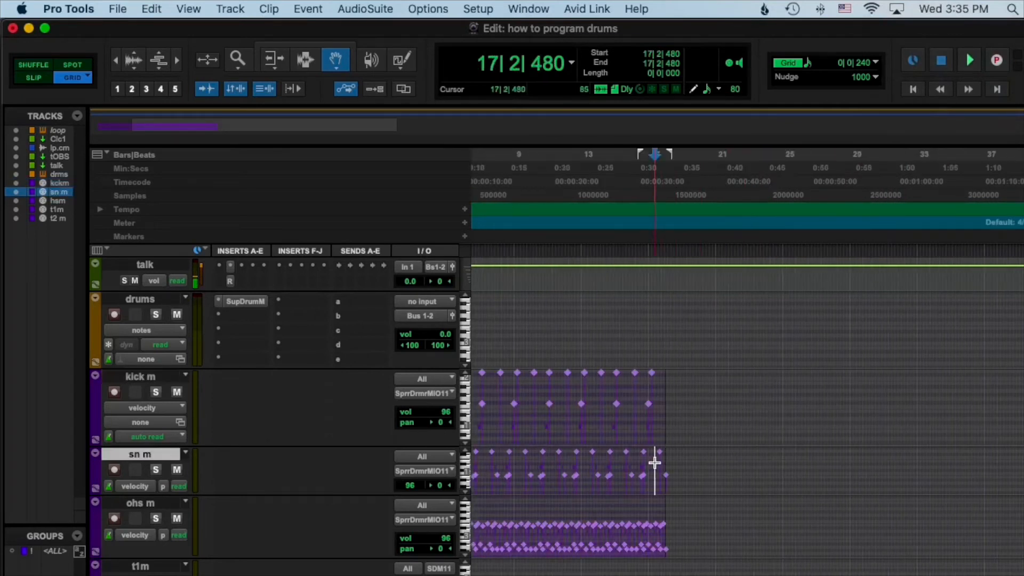
key("t")
key("t")
key("t")
key("t")
left_click(811, 474)
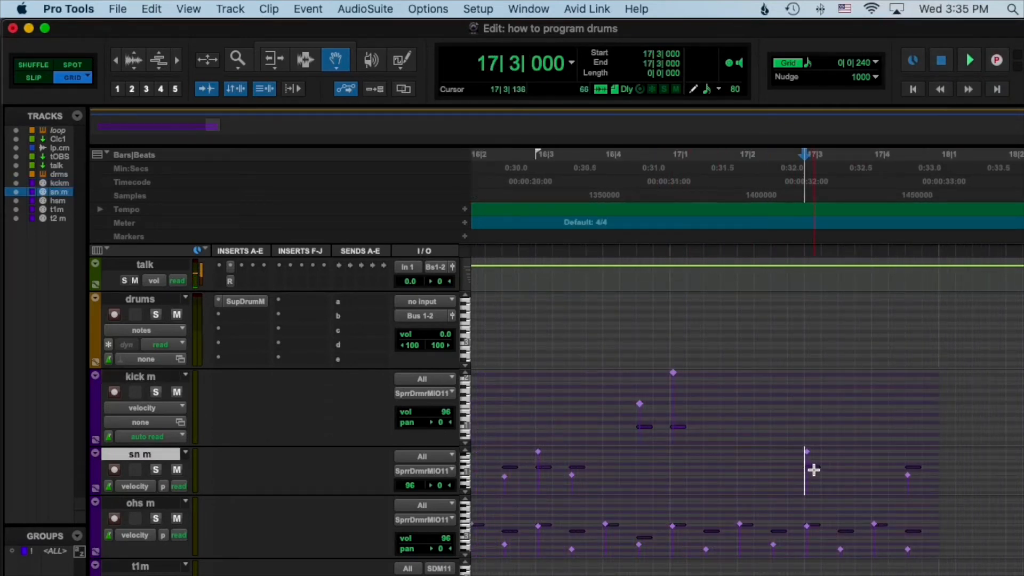
key("F7")
left_click_drag(812, 469, 826, 471)
key("super+bracketleft")
key("super+bracketleft")
key("super+bracketleft")
key("super+bracketleft")
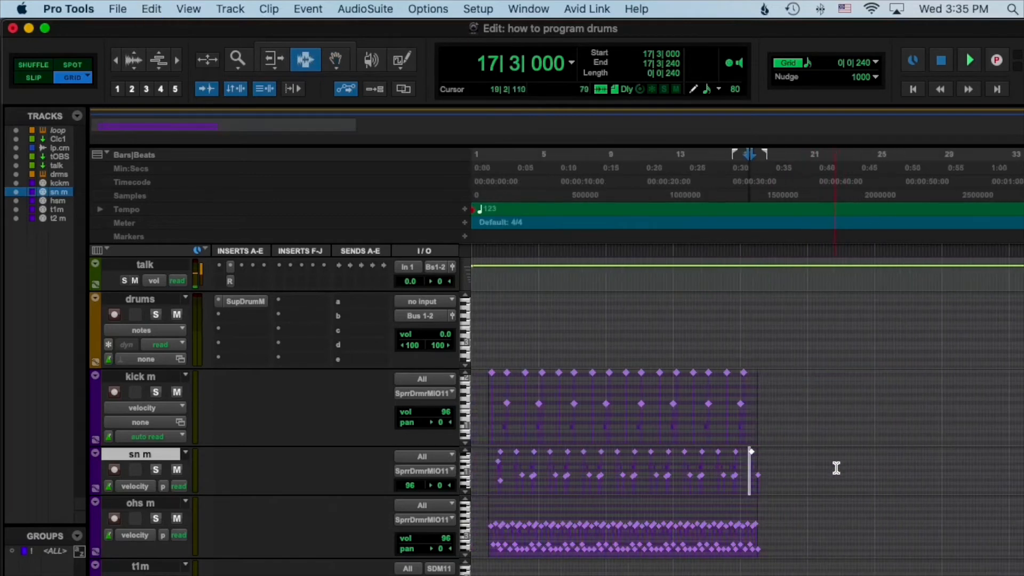
Place the cursor at 25|1|000 on the sn m track, in the empty area after the pattern.
left_click(897, 467)
key("t")
key("t")
key("t")
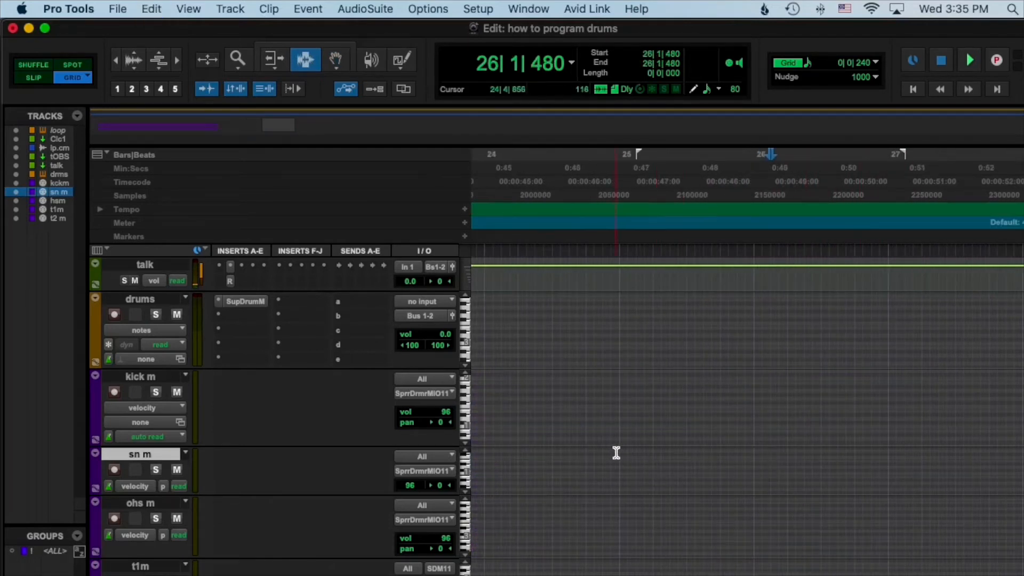
left_click(616, 453)
key("t")
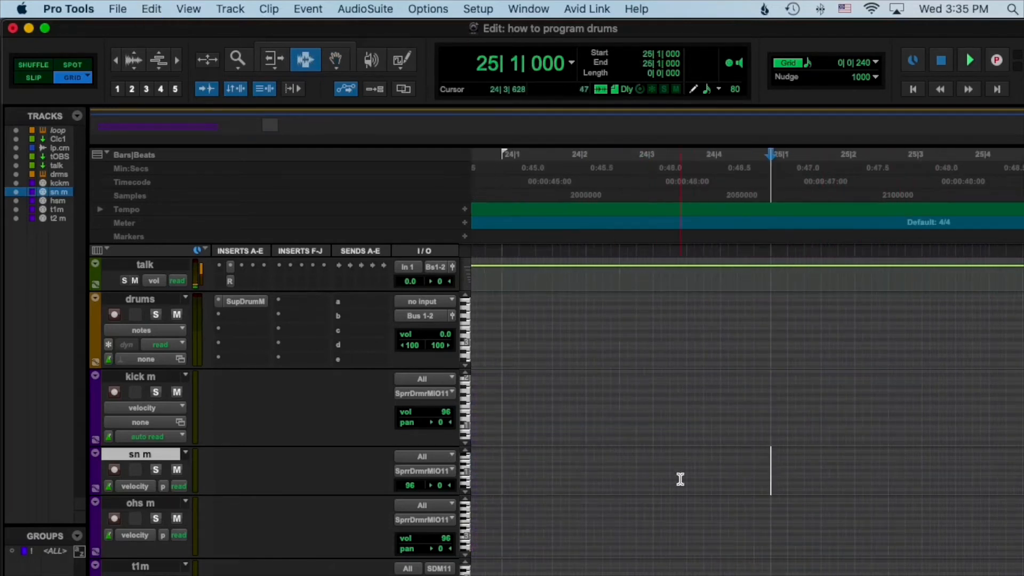
Paste the copied snare hit eight times back to back on the sixteenth grid from 25|1|000 on the sn m track.
key("super+v")
left_click(783, 465)
key("super+v")
left_click(804, 462)
key("super+v")
left_click(822, 458)
key("super+v")
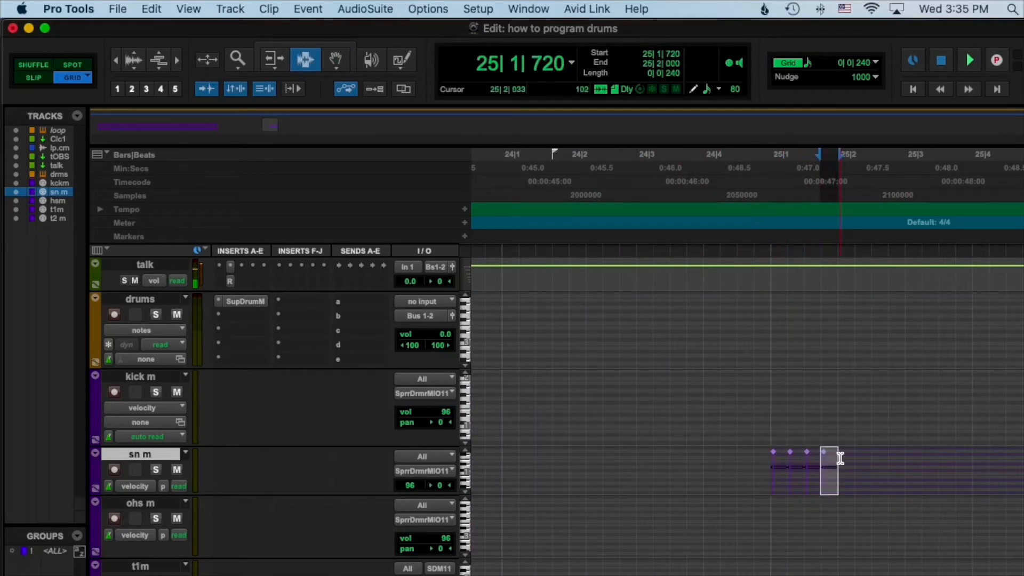
left_click(840, 458)
key("super+v")
left_click(858, 457)
key("super+v")
left_click(875, 456)
key("super+v")
left_click(892, 454)
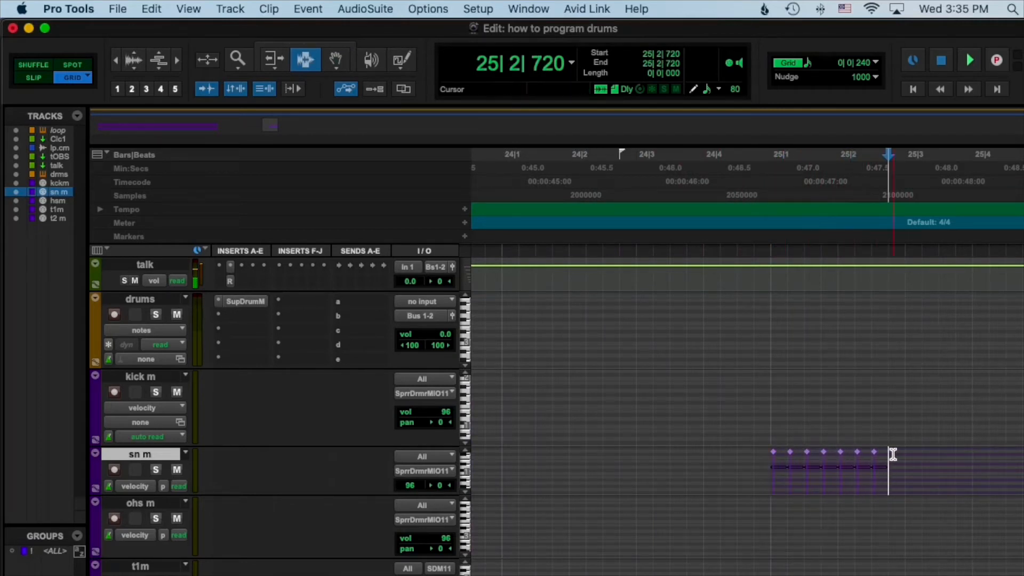
key("super+v")
Play the eight sixteenth-note snare hits twice from 25|1|000 and highlight their range up to 25|3|000.
left_click(769, 459)
key("space")
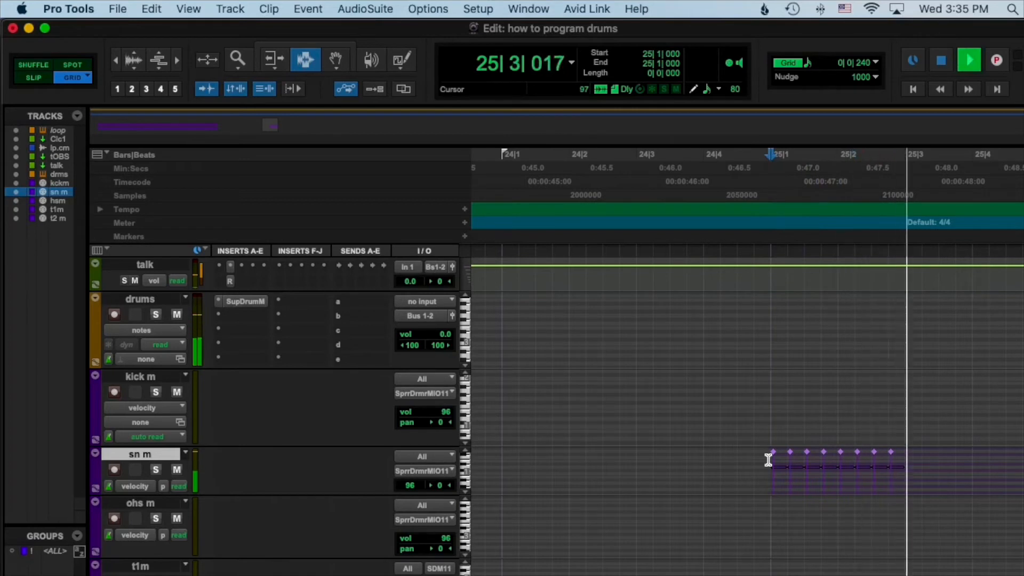
key("space")
key("space")
key("space")
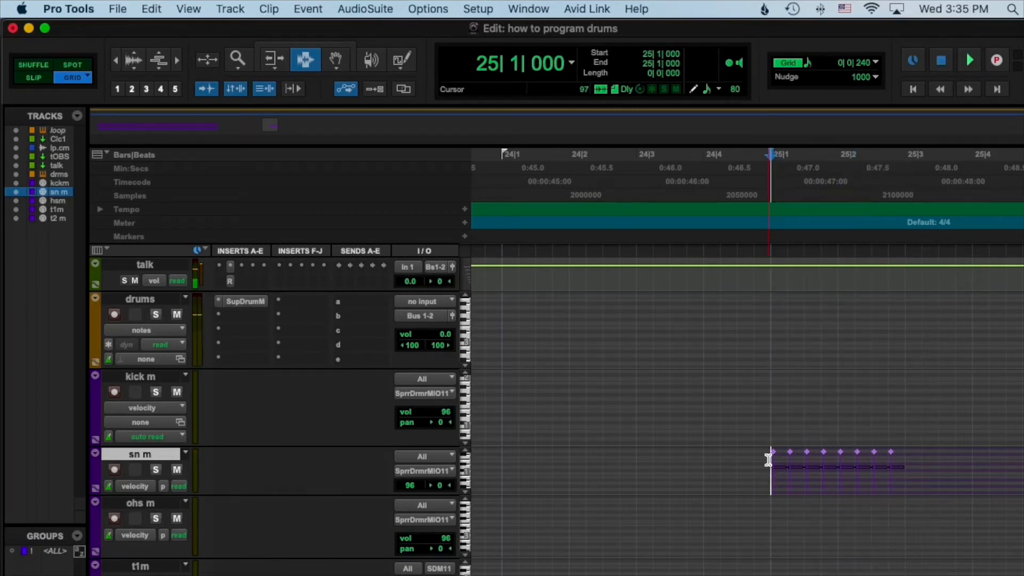
left_click_drag(769, 459, 913, 467)
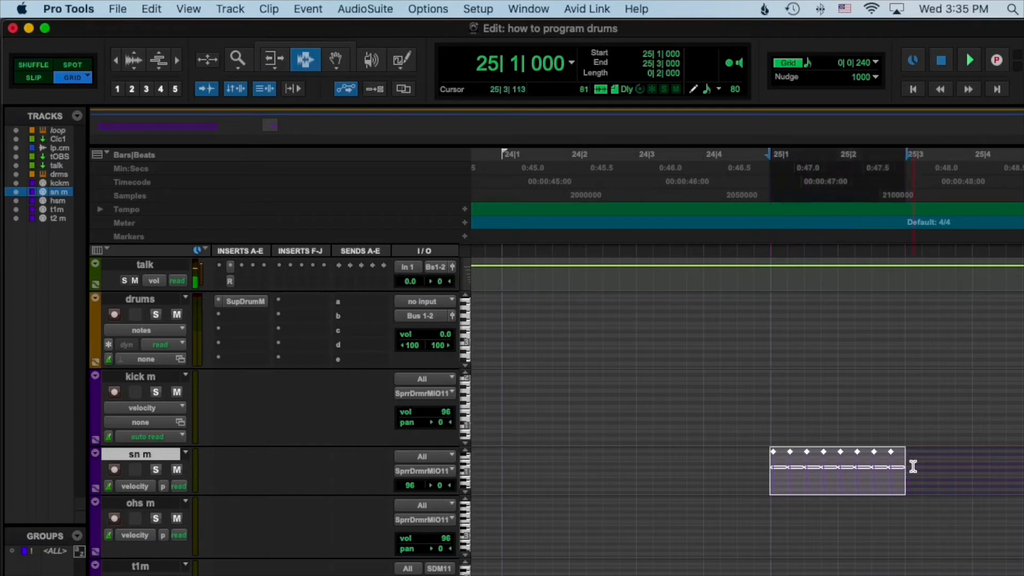
left_click(783, 468)
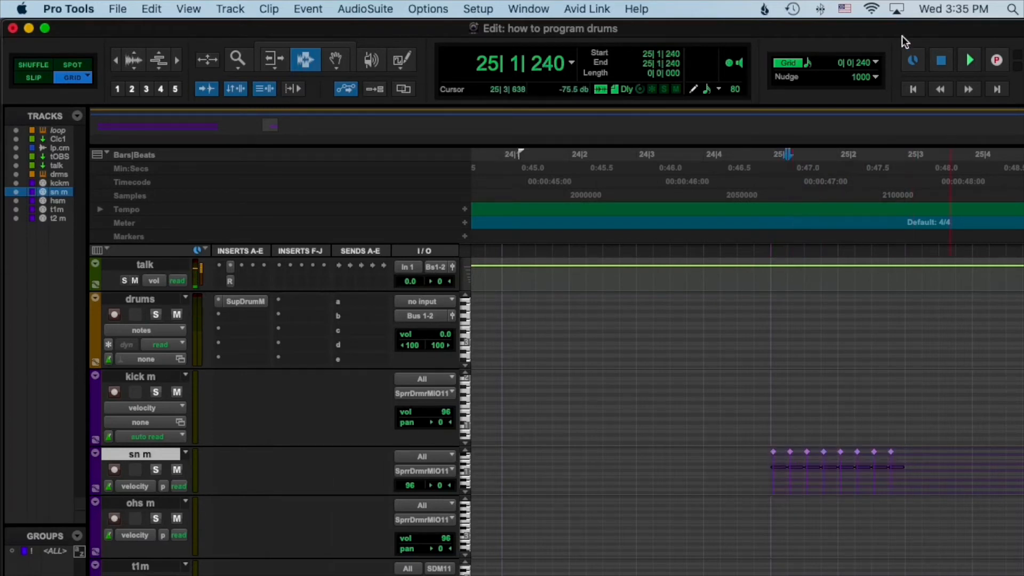
Set the grid value to 1/8 note.
left_click(876, 59)
left_click(917, 51)
left_click(917, 50)
left_click(875, 62)
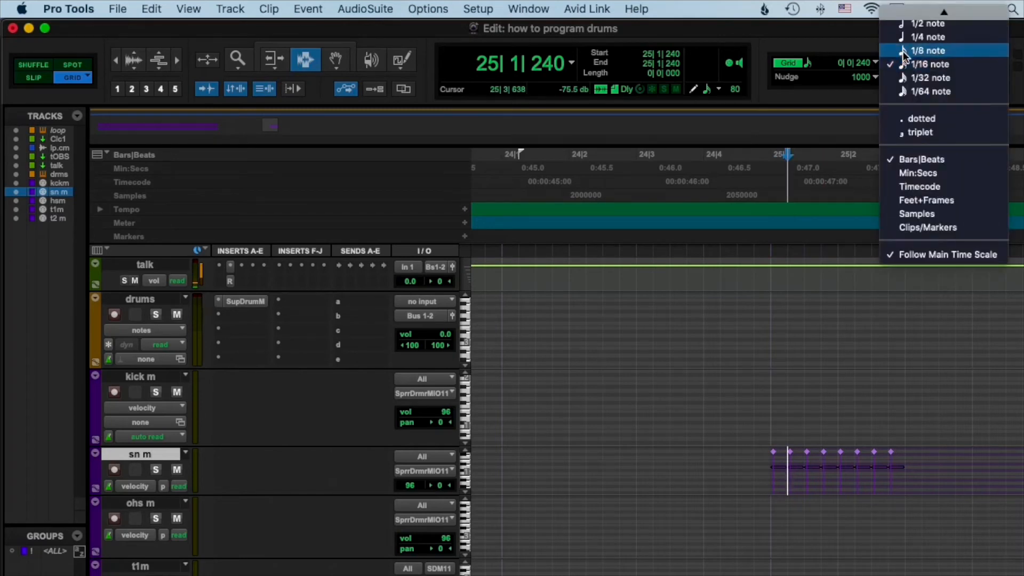
left_click(924, 41)
Delete the second snare hit at 25|1|240 on the sn m track.
left_click_drag(805, 457, 784, 458)
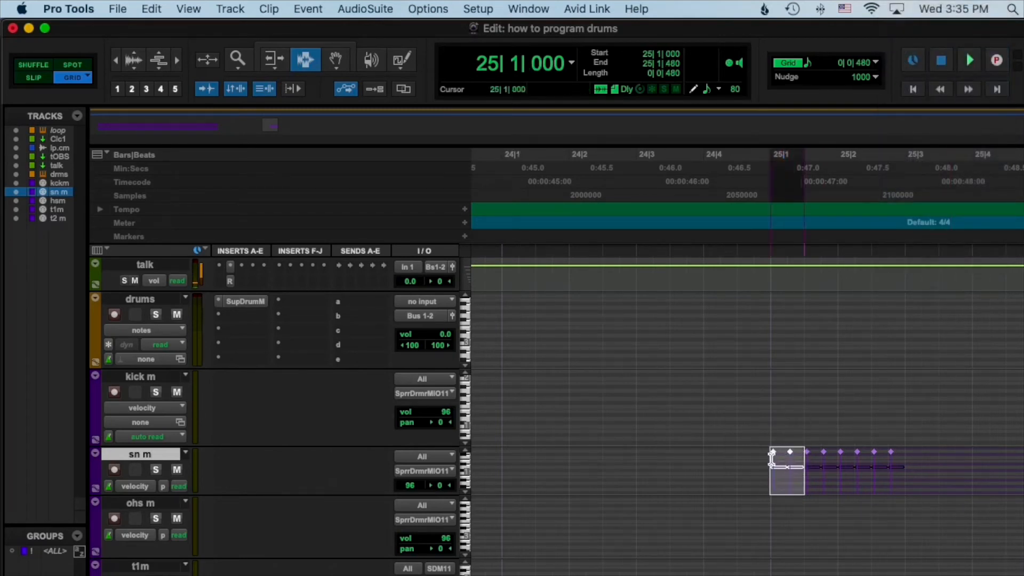
left_click(794, 460)
key("Escape")
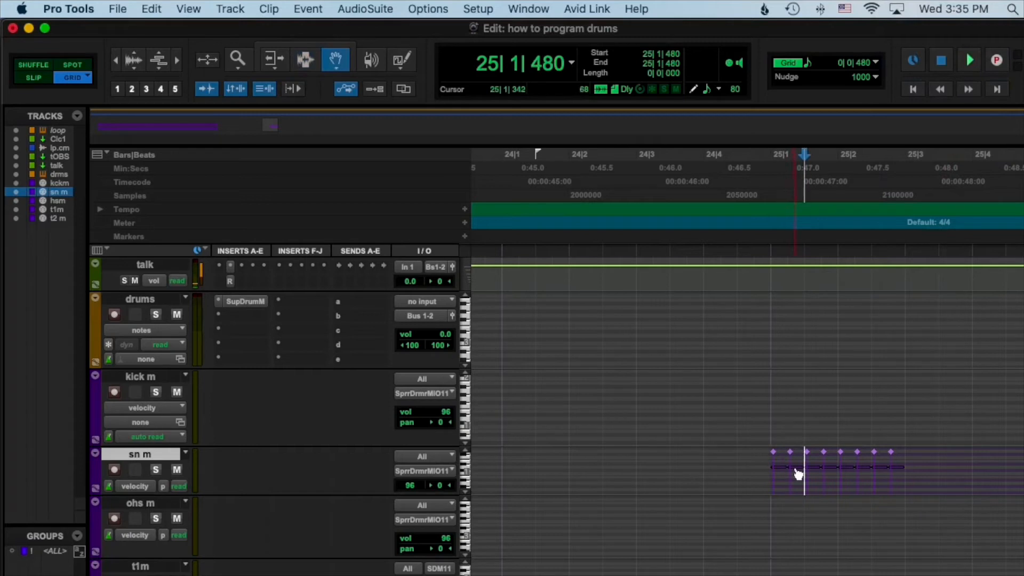
left_click(797, 467)
key("Escape")
key("Delete")
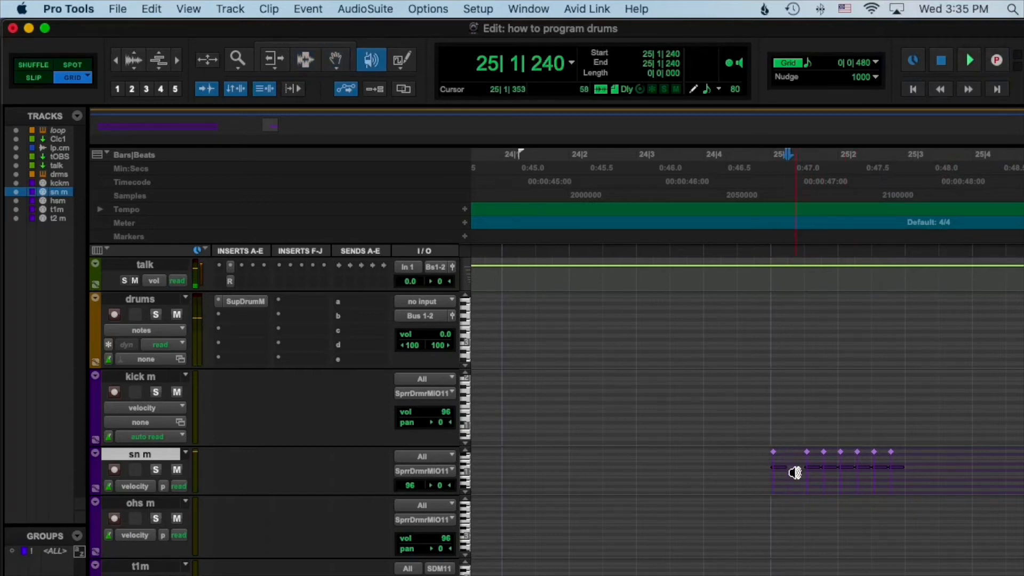
Delete the remaining sixteenth-note snare hits from 25|1|000 to 25|3|000 on the sn m track.
key("Escape")
left_click_drag(772, 469, 903, 467)
key("Delete")
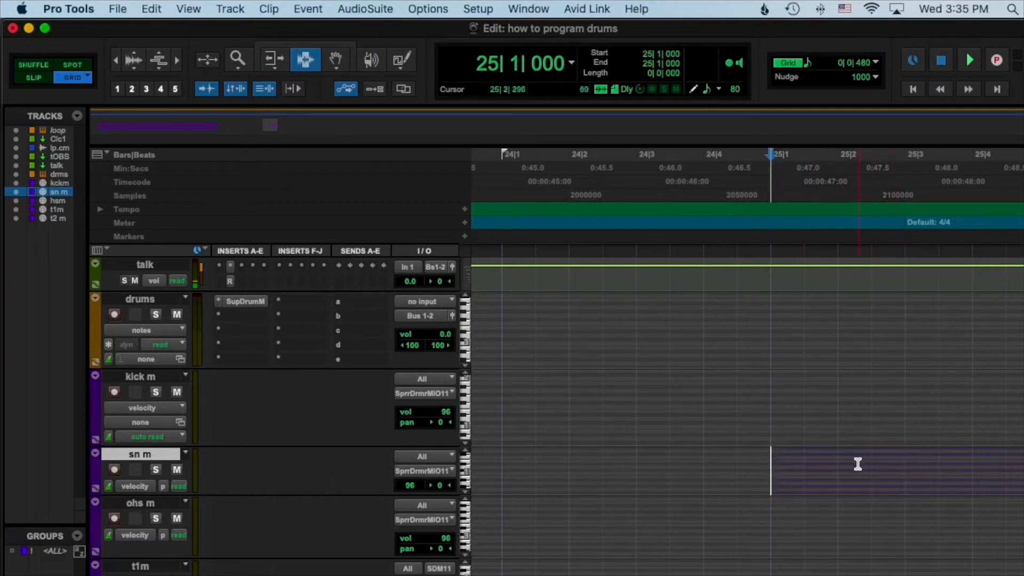
Switch the sn m track to notes view and pencil in an eighth-note D1 snare hit at 25|2|000.
key("F10")
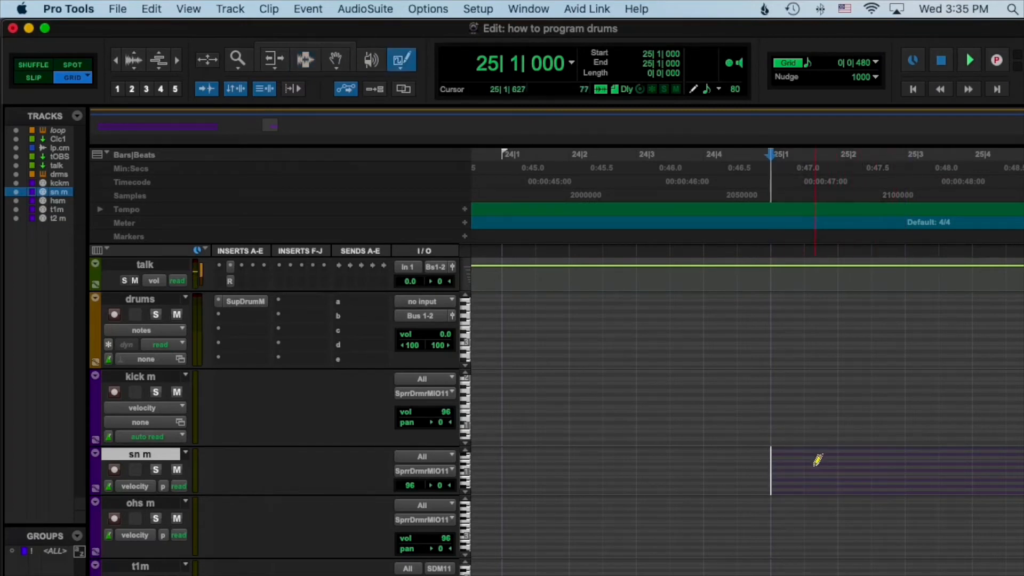
left_click(140, 485)
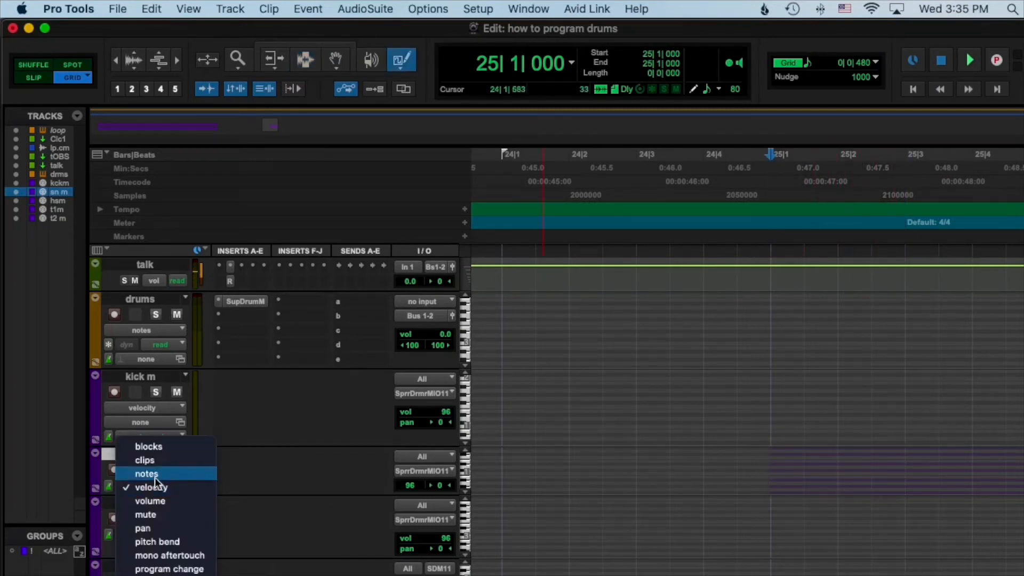
left_click(154, 478)
left_click(842, 465)
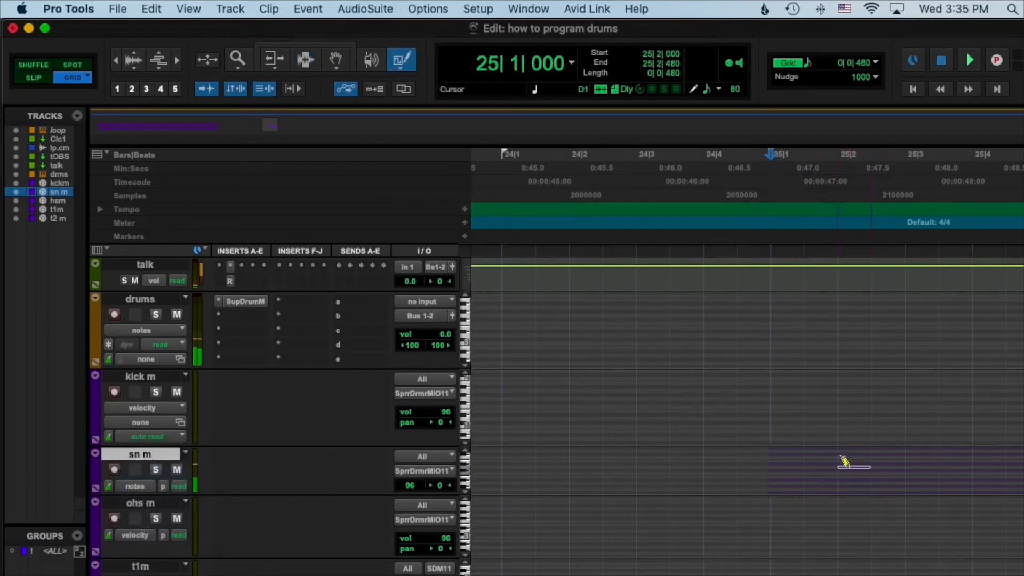
Select the eighth-note snare hit at 25|2|000 and duplicate it five times to fill the rest of bar 25.
key("F7")
left_click(844, 468)
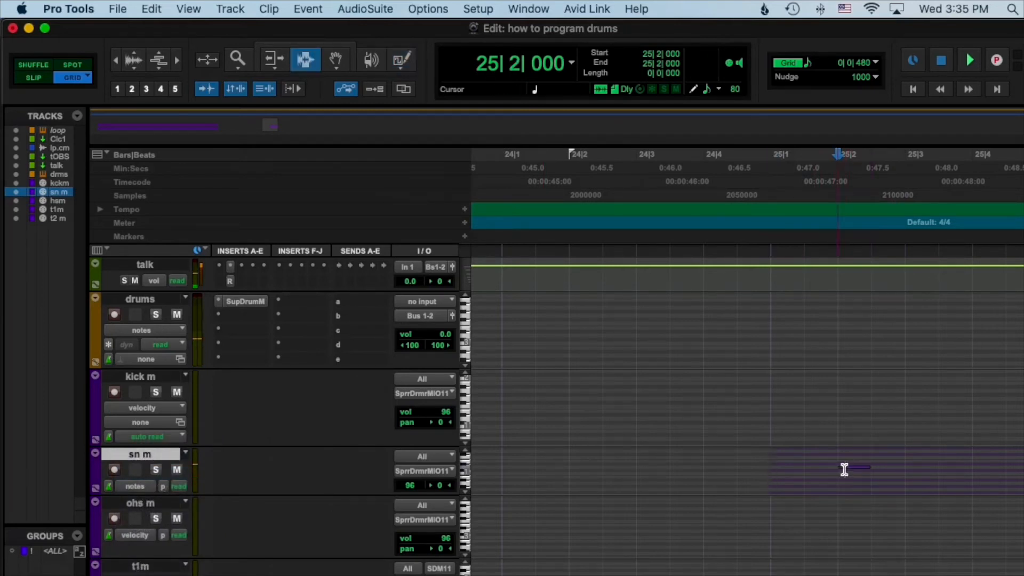
left_click_drag(844, 470, 866, 469)
key("super+d")
key("super+d")
key("super+d")
key("super+d")
key("super+d")
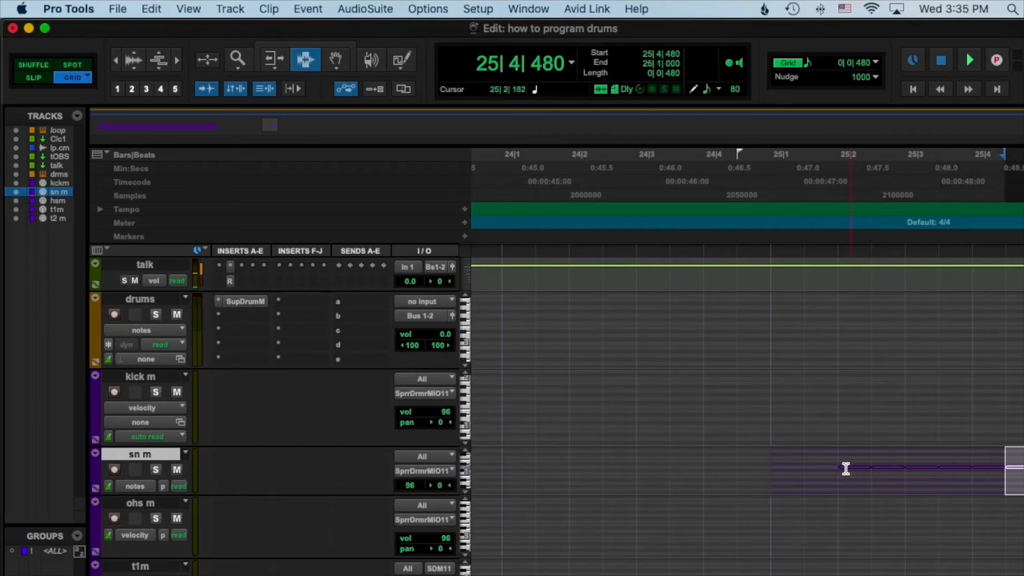
Play the eighth-note snare hits from 25|1|480.
left_click(806, 464)
key("space")
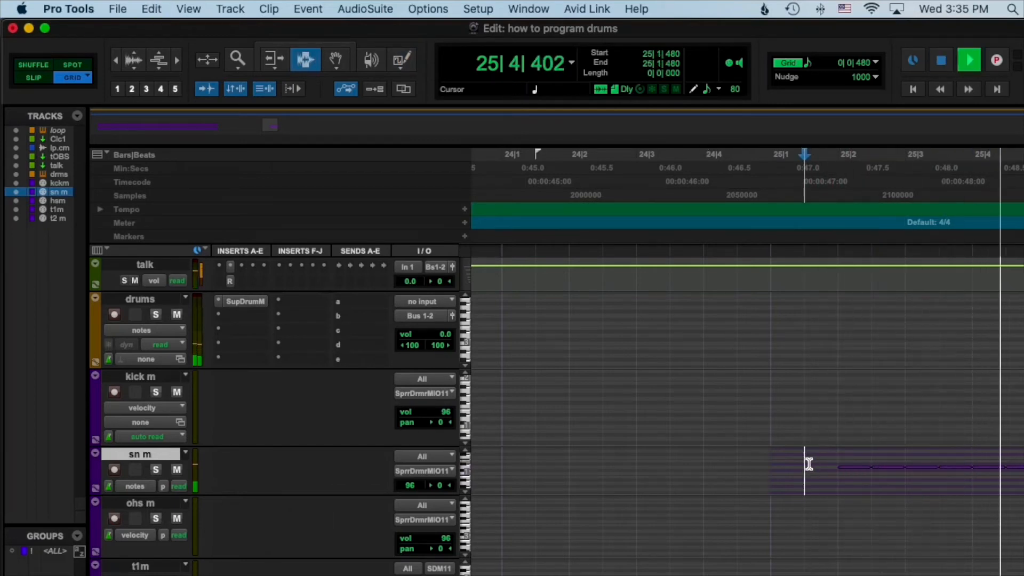
key("space")
Copy the eighth-note snare hit at 25|2|000 to 25|1|000 and duplicate it once to fill beat one.
left_click_drag(841, 464, 869, 463)
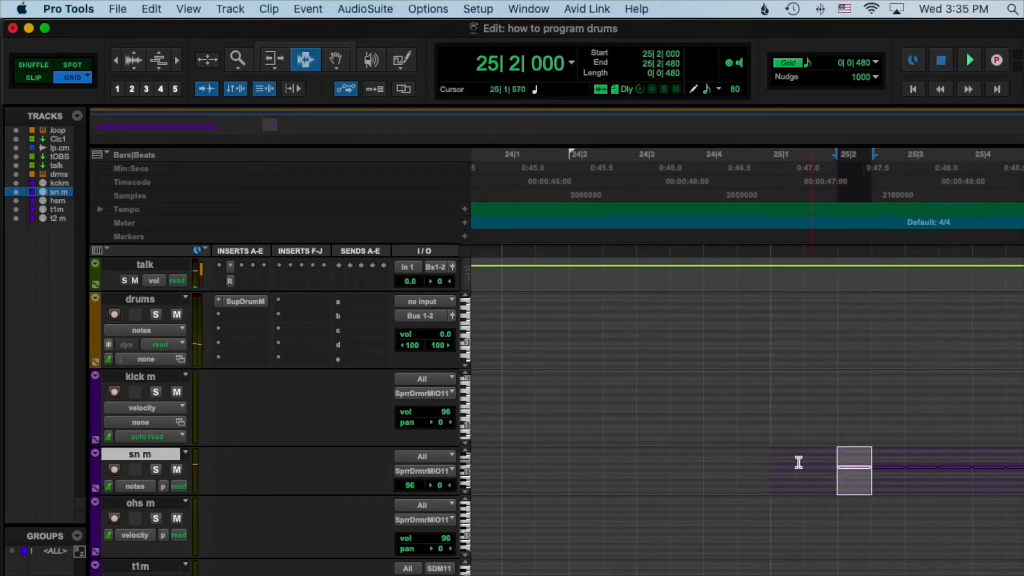
left_click(780, 465)
key("super+v")
key("super+d")
Play the full bar of eighth-note snare hits from 24|4|480.
left_click(723, 462)
key("space")
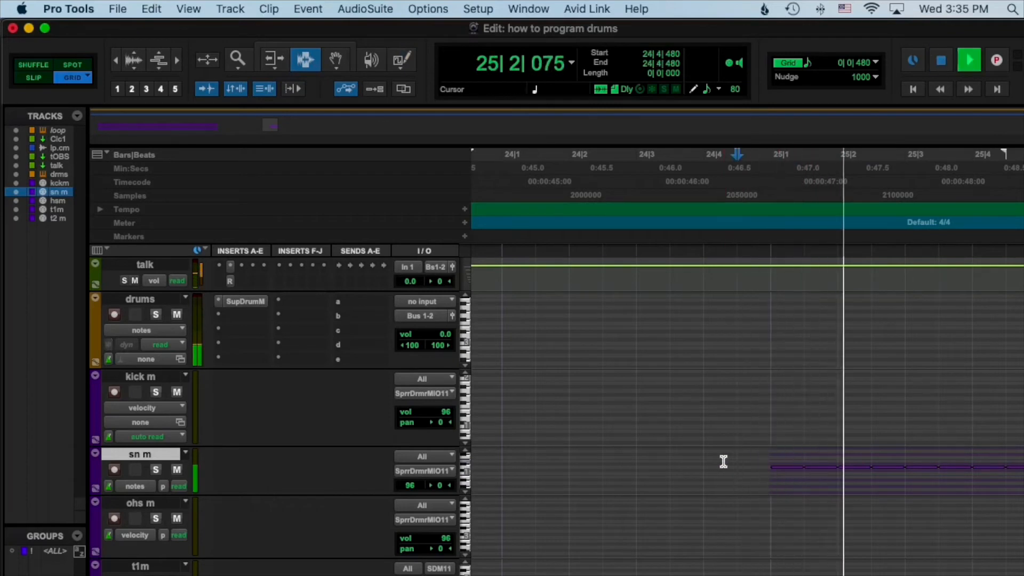
key("space")
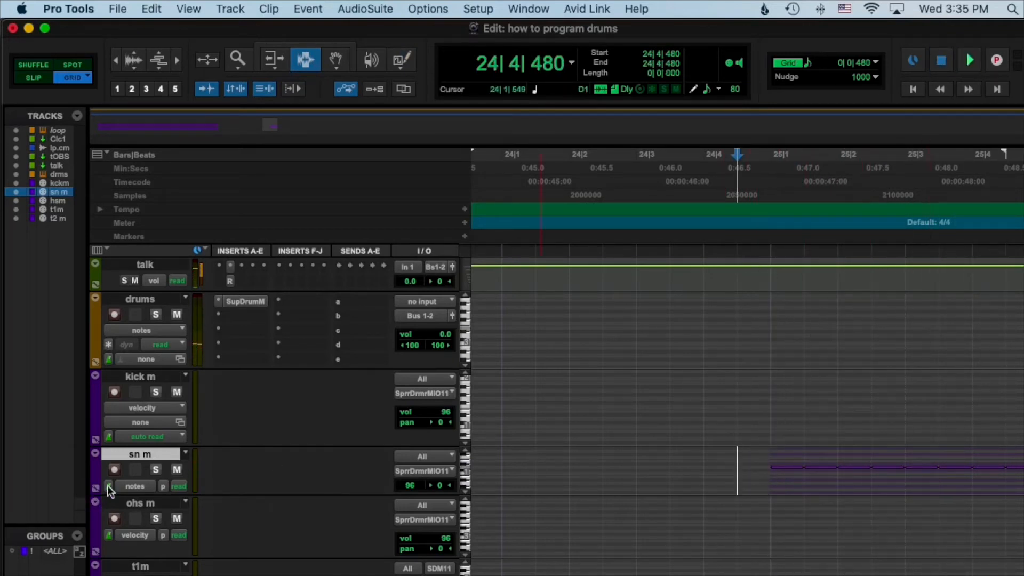
Set the grid value to 1/4 note and delete the snare notes from 25|1|000 to 25|2|000.
left_click(876, 63)
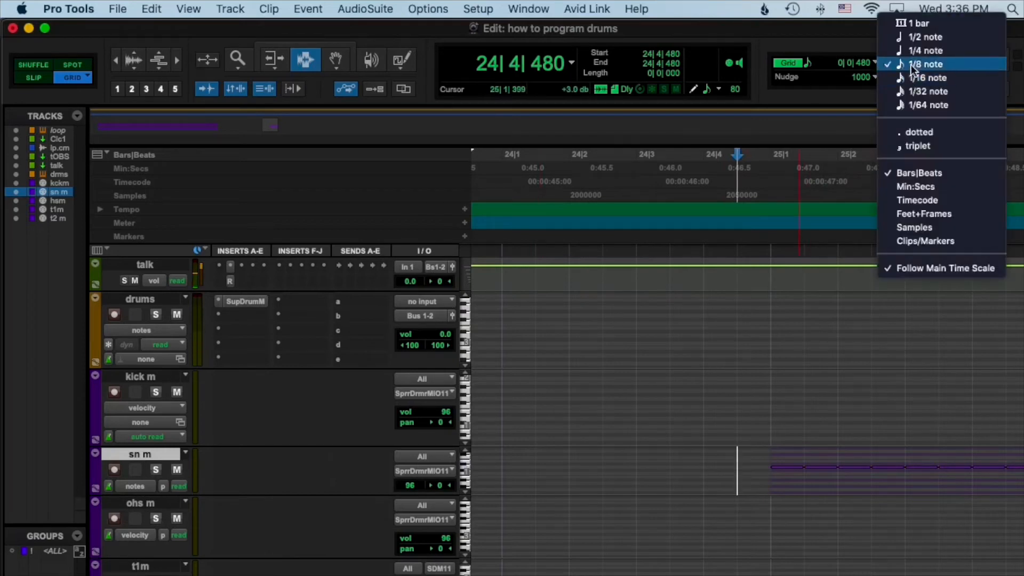
left_click(925, 50)
left_click_drag(793, 485, 820, 460)
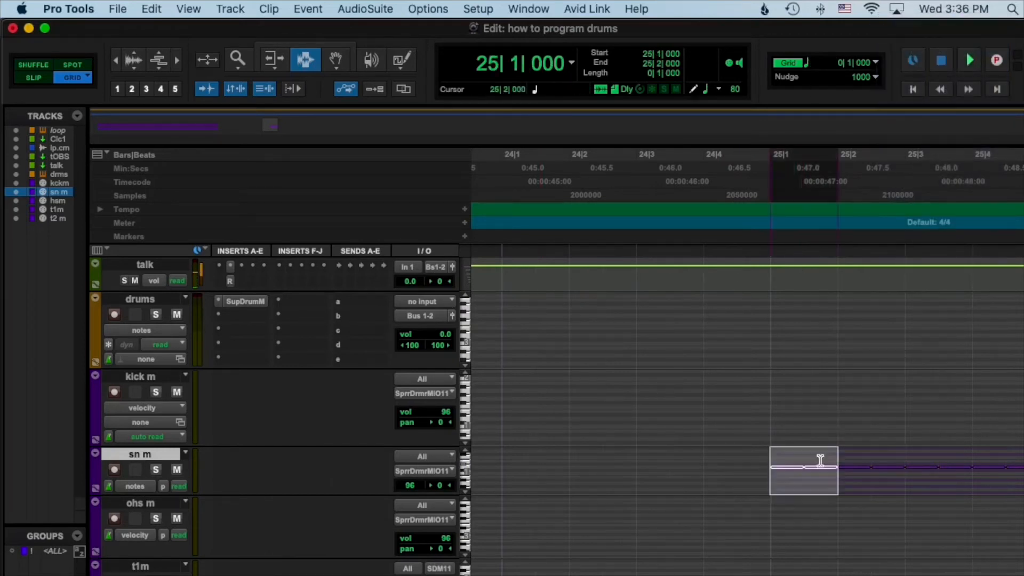
left_click(816, 466)
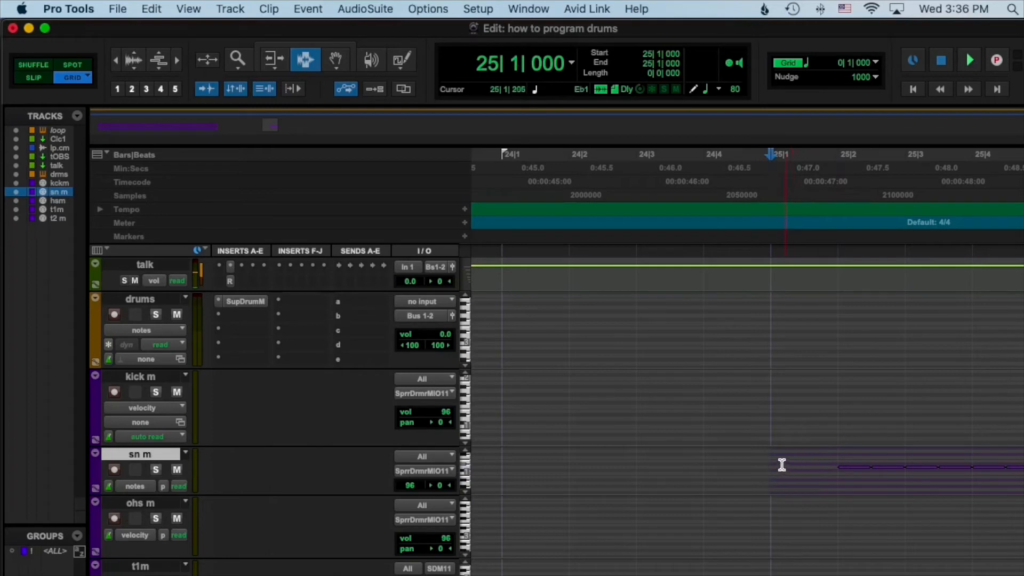
Pencil in a quarter-note snare hit at 25|1|000 on the sn m track and return to the Selector tool.
key("F10")
left_click(773, 466)
key("F7")
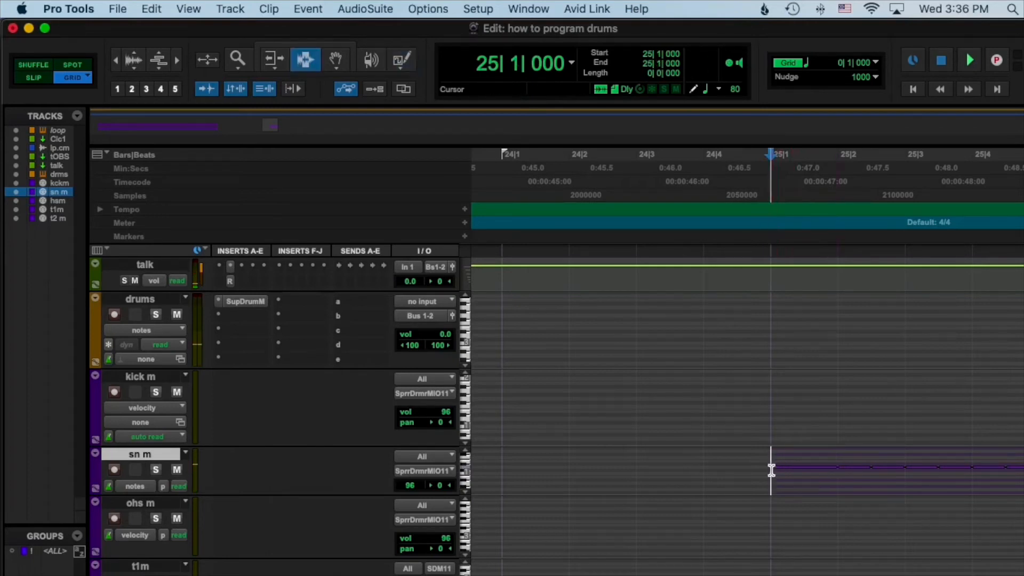
Select the quarter-note snare hit at 25|1|000 and duplicate it three times to fill bar 25.
left_click_drag(770, 473, 838, 470)
key("r")
key("super+d")
key("super+d")
key("super+d")
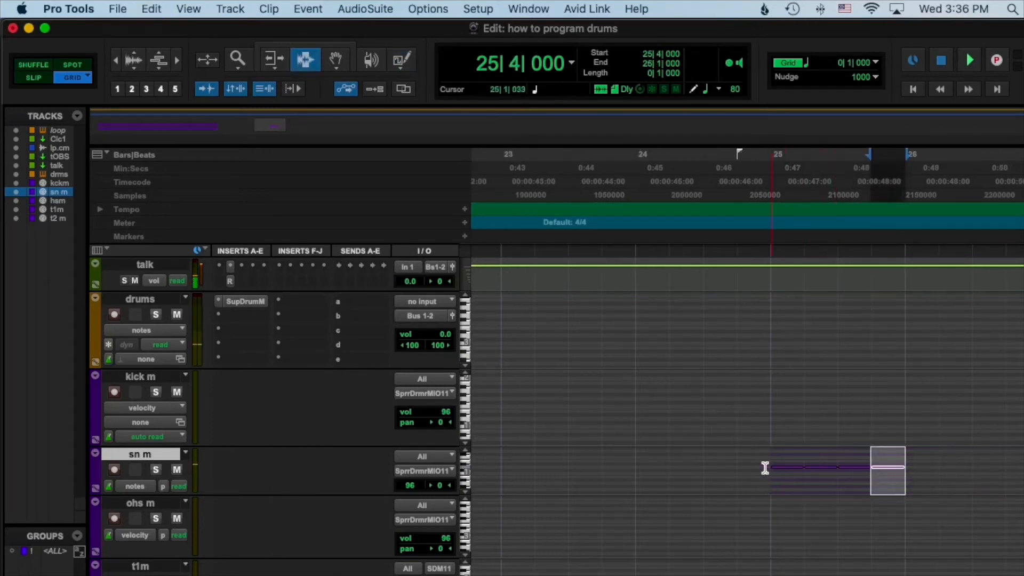
Play the bar of quarter-note snare hits from 25|1|000.
left_click(765, 469)
key("space")
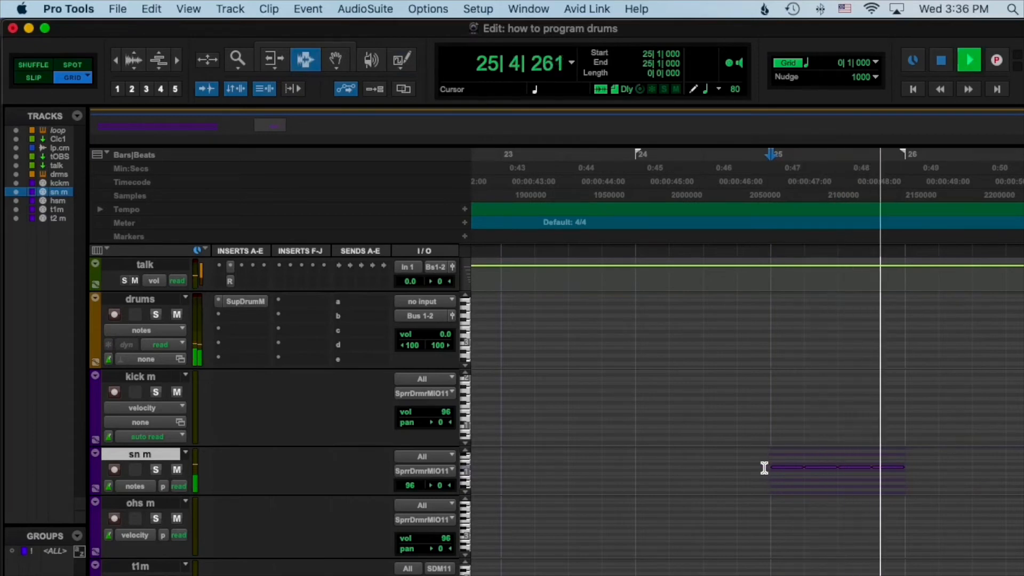
key("space")
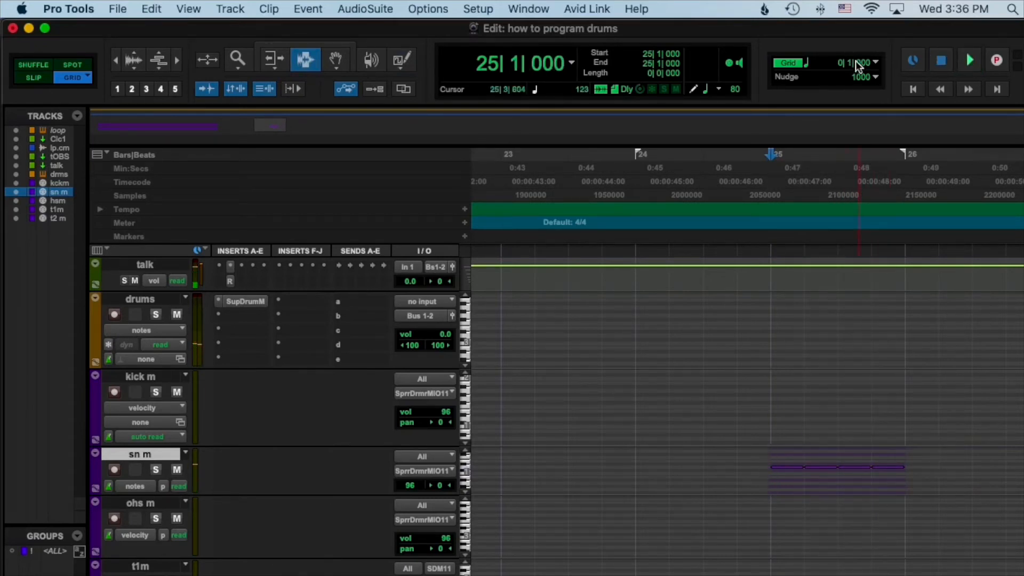
Delete the quarter-note snare hits in bar 25 on the sn m track.
left_click(899, 475, "shift")
key("Delete")
key("r")
key("r")
key("r")
key("r")
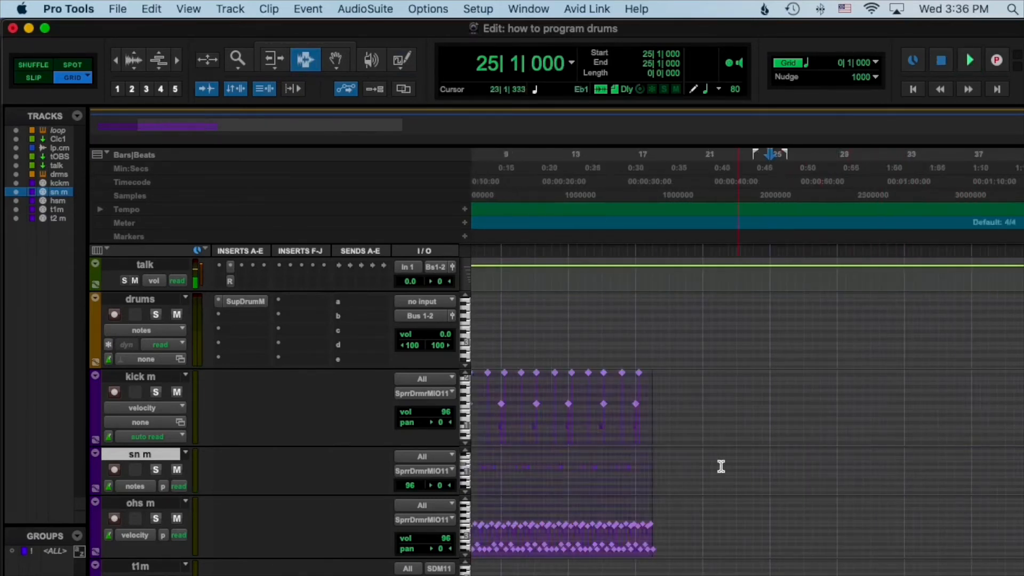
Return to the snare notes at 2|3|000 on the sn m track and set the grid value to 1/16 note.
left_click(489, 439)
key("t")
key("t")
key("t")
key("t")
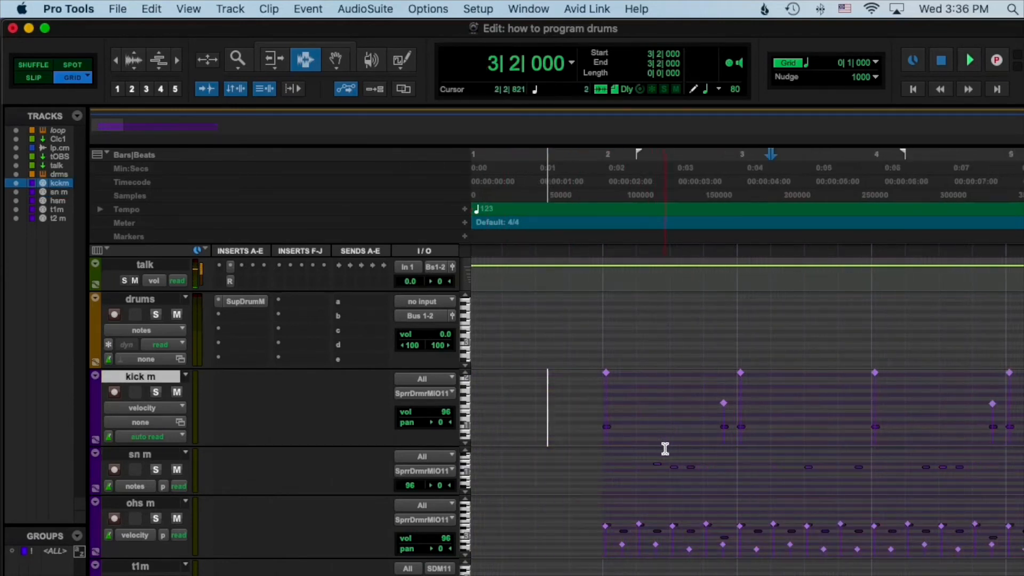
left_click(680, 457)
key("t")
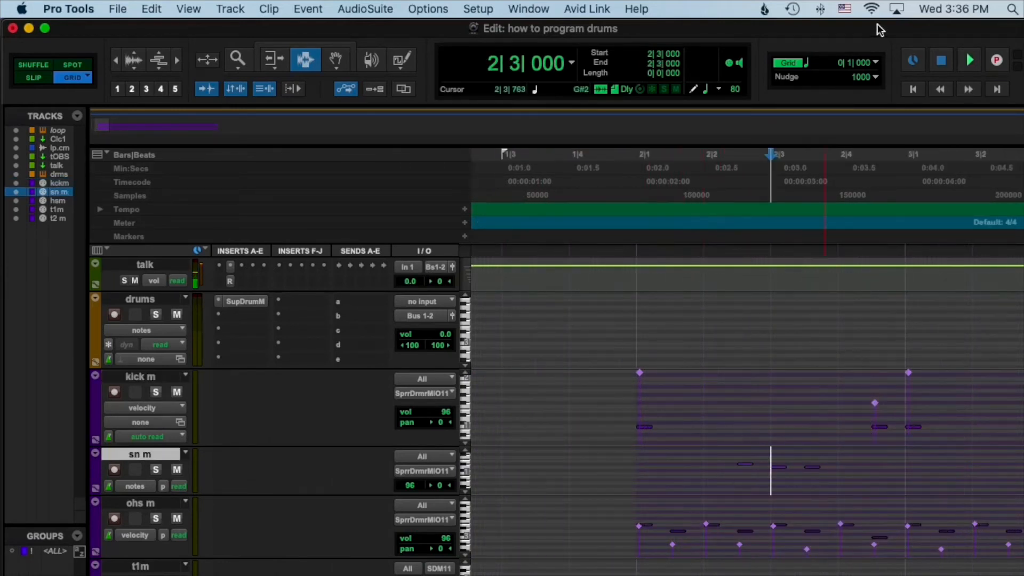
left_click(878, 65)
left_click(913, 87)
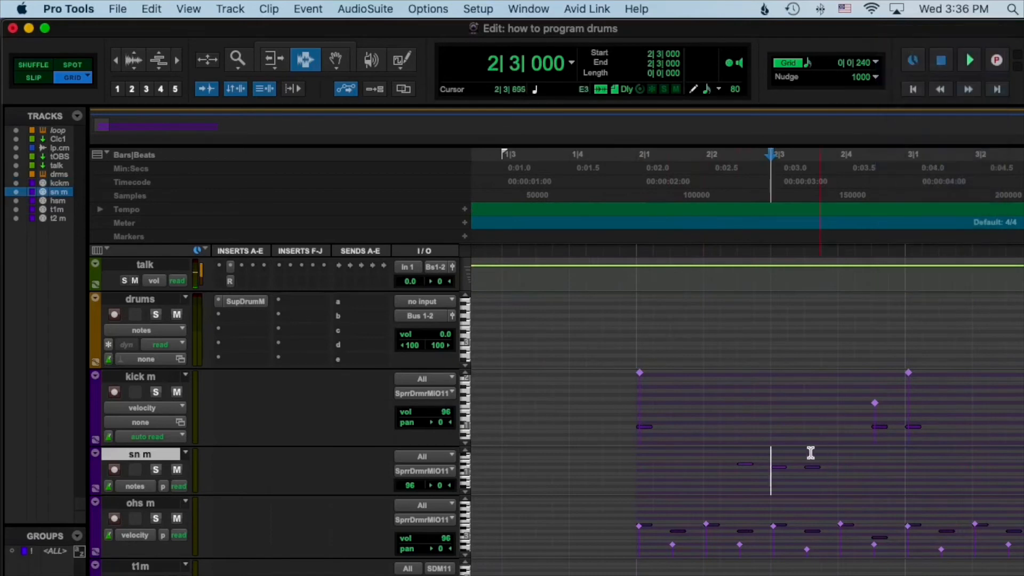
Play the drum groove from 2|1|000 up to the first snare notes.
left_click(750, 487)
key("t")
left_click(549, 473)
key("space")
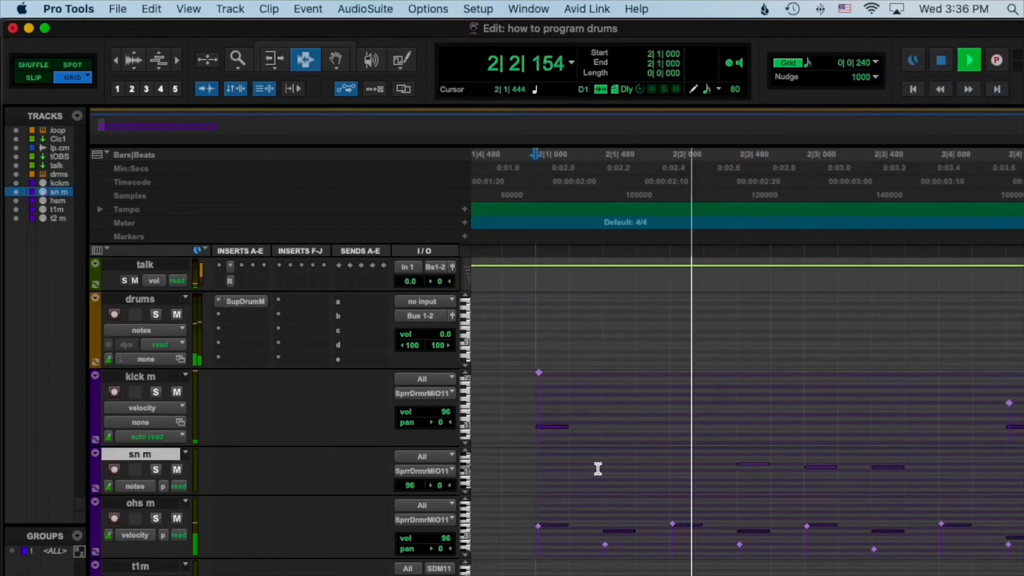
key("space")
Compare selecting the snare note at 2|2|480 on a 1/8 note grid and on a 1/16 note grid.
left_click_drag(737, 467, 774, 467)
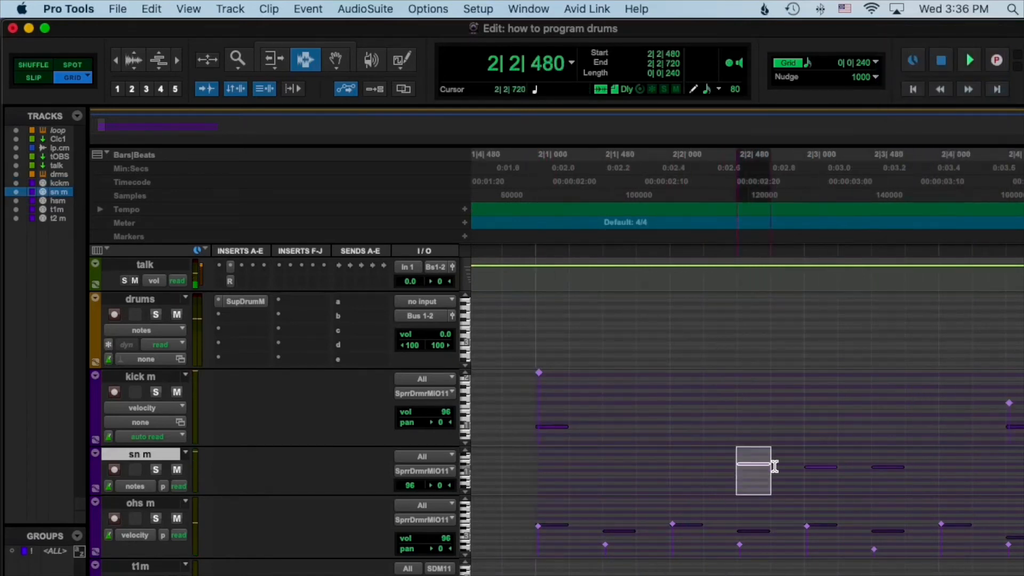
left_click(874, 63)
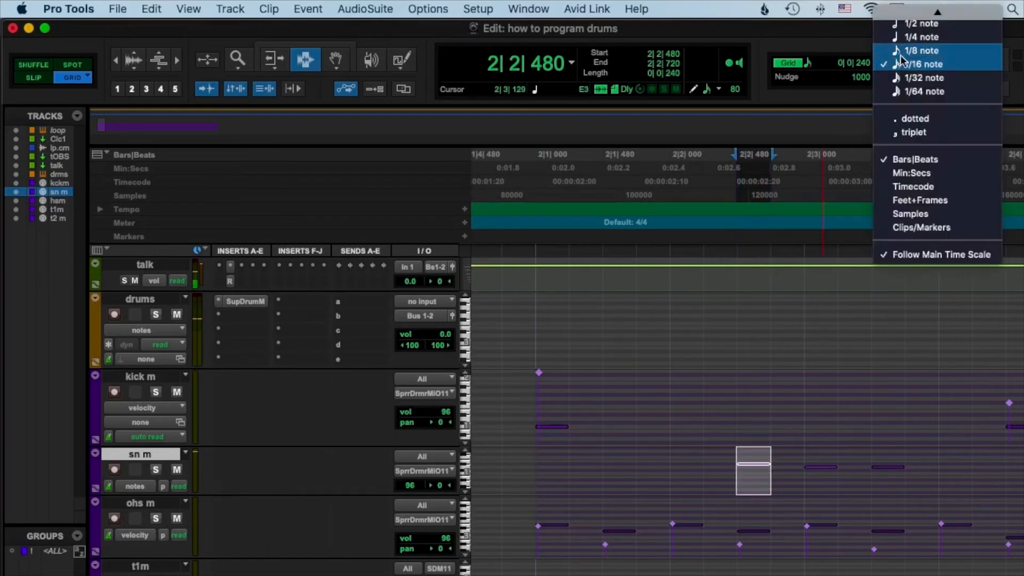
left_click(917, 52)
left_click_drag(747, 477, 787, 457)
left_click(880, 58)
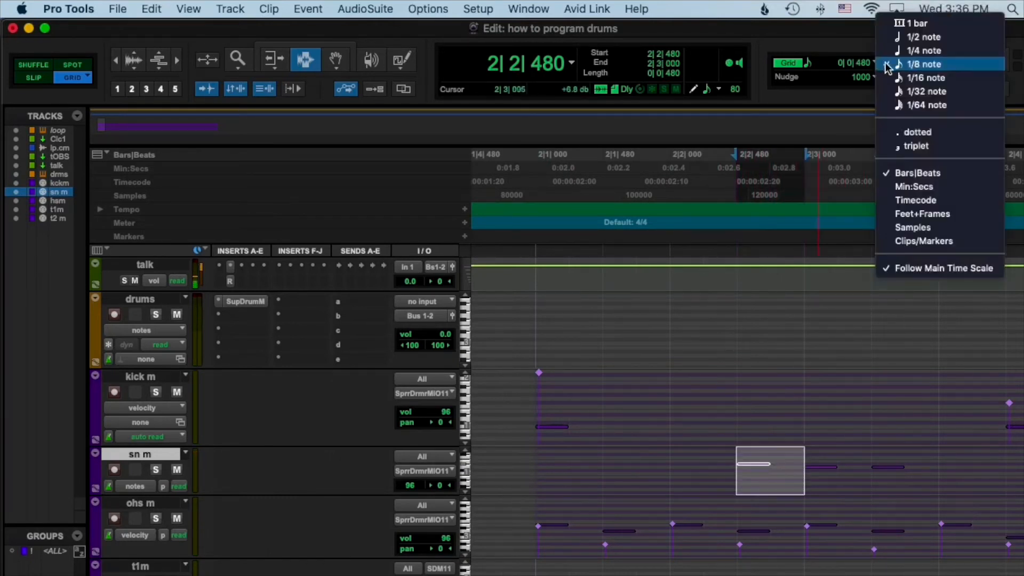
left_click(918, 77)
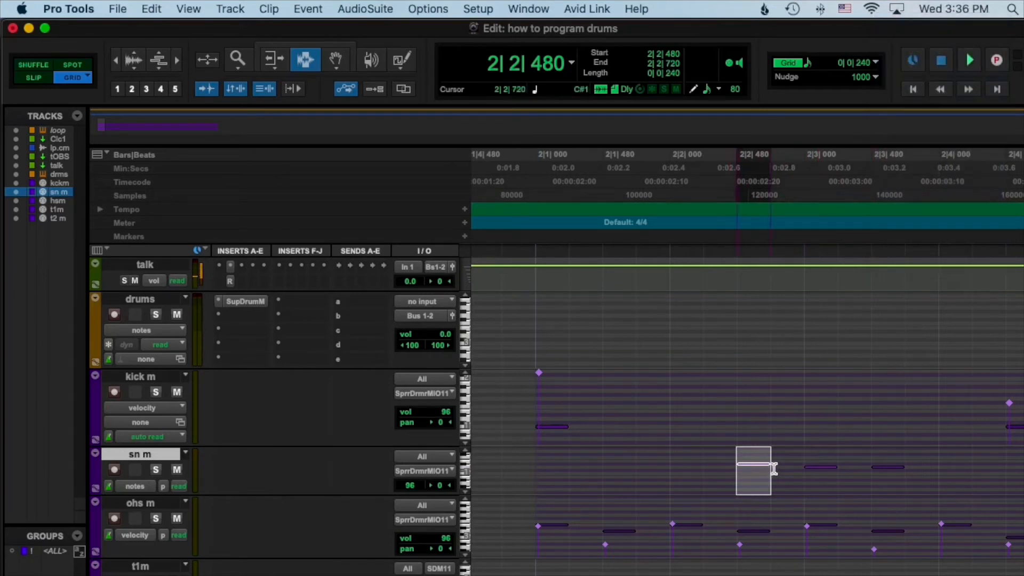
Play bar 2 repeatedly, mainly from 2|1|000, to hear where the snare note at 2|2|480 falls.
left_click(671, 480)
key("space")
key("space")
left_click(726, 484)
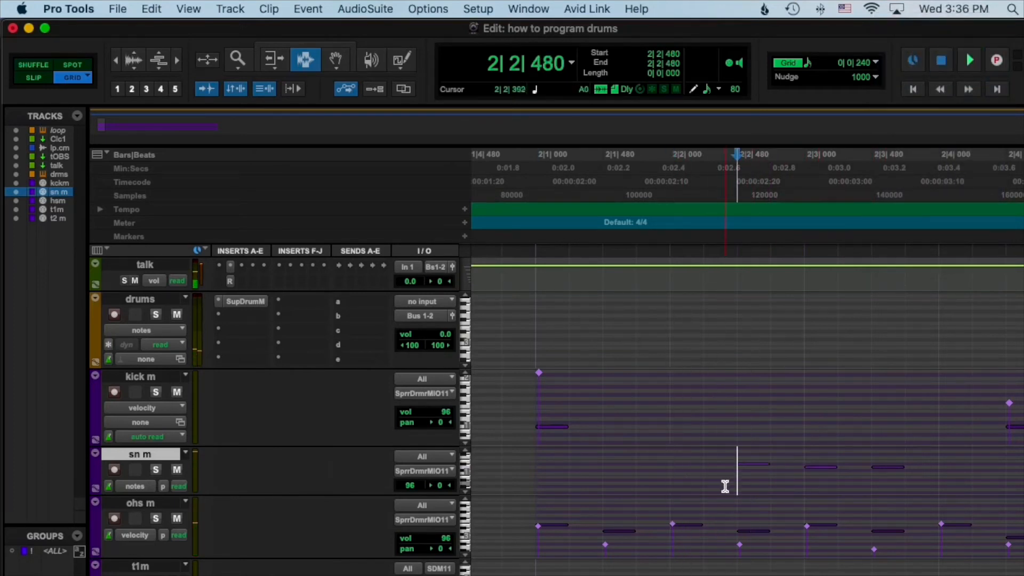
left_click(534, 480)
key("space")
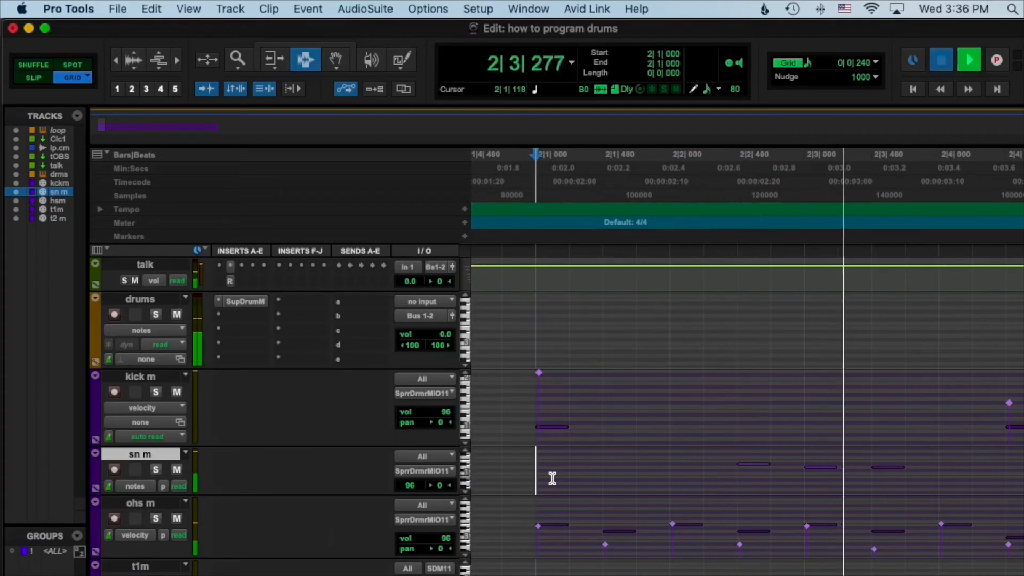
key("space")
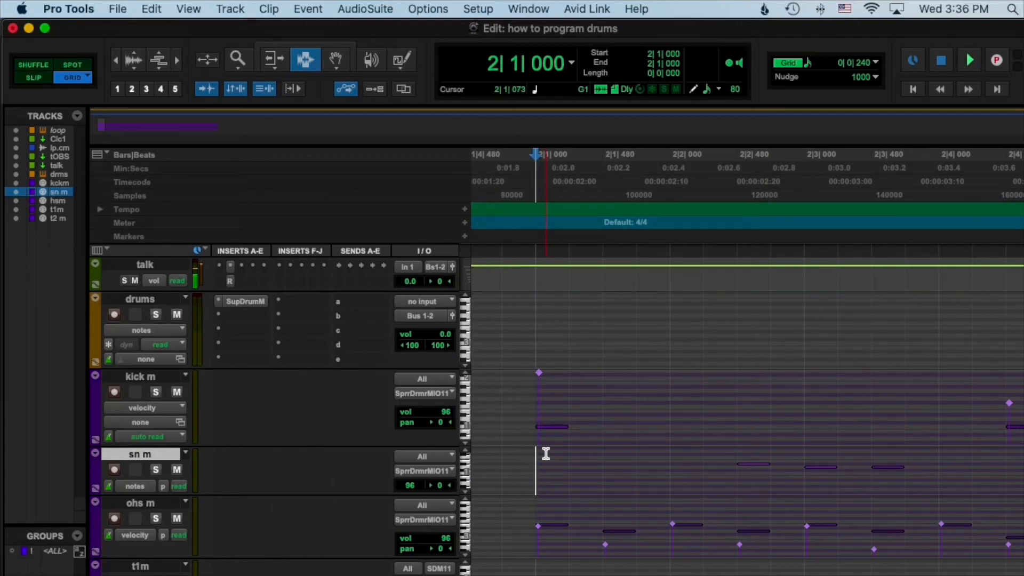
key("space")
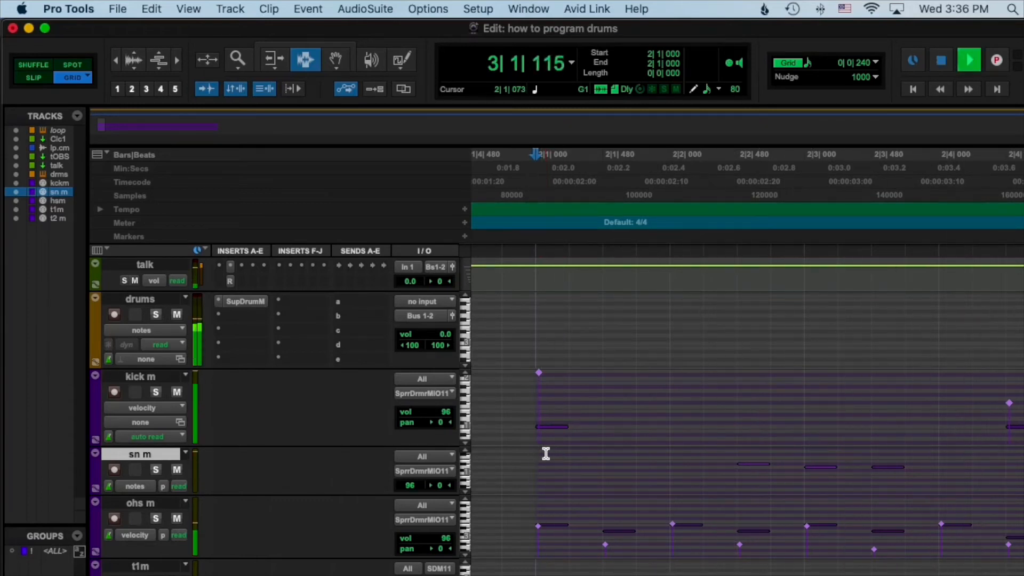
key("space")
Play the kick hit at 2|4|480, and play the groove again from 2|1|000.
left_click(1011, 444)
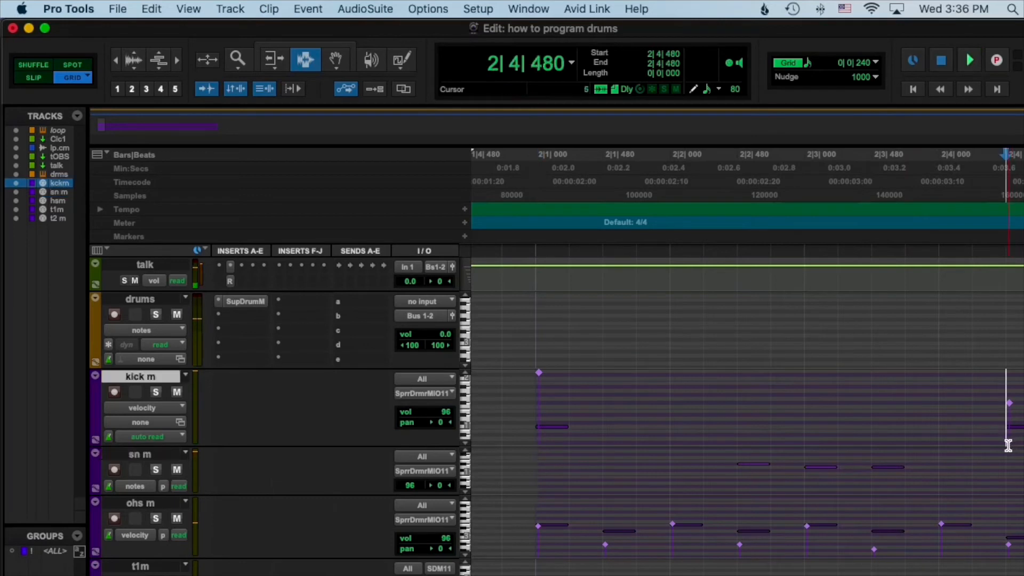
key("space")
key("space")
left_click(534, 440)
key("space")
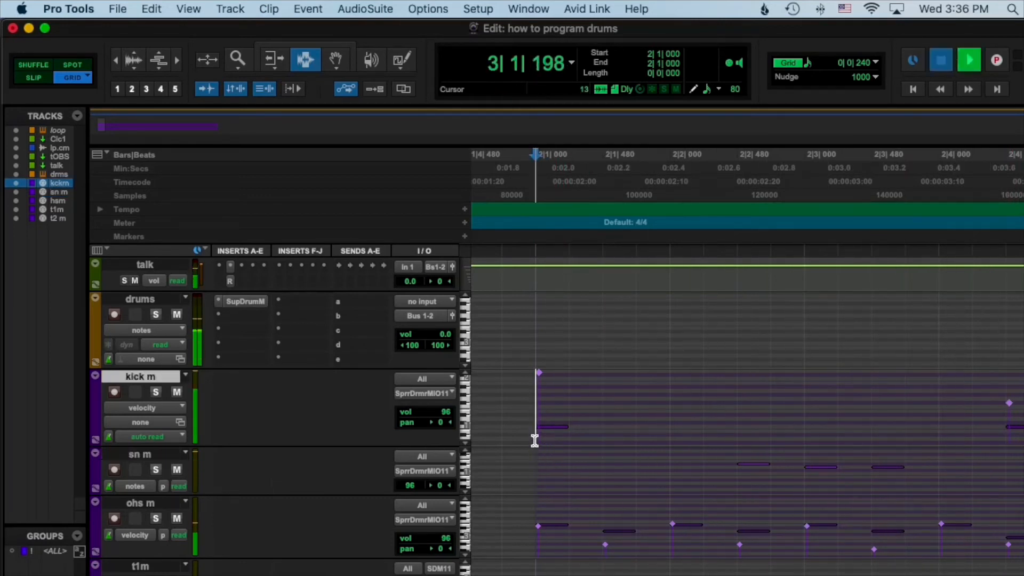
key("space")
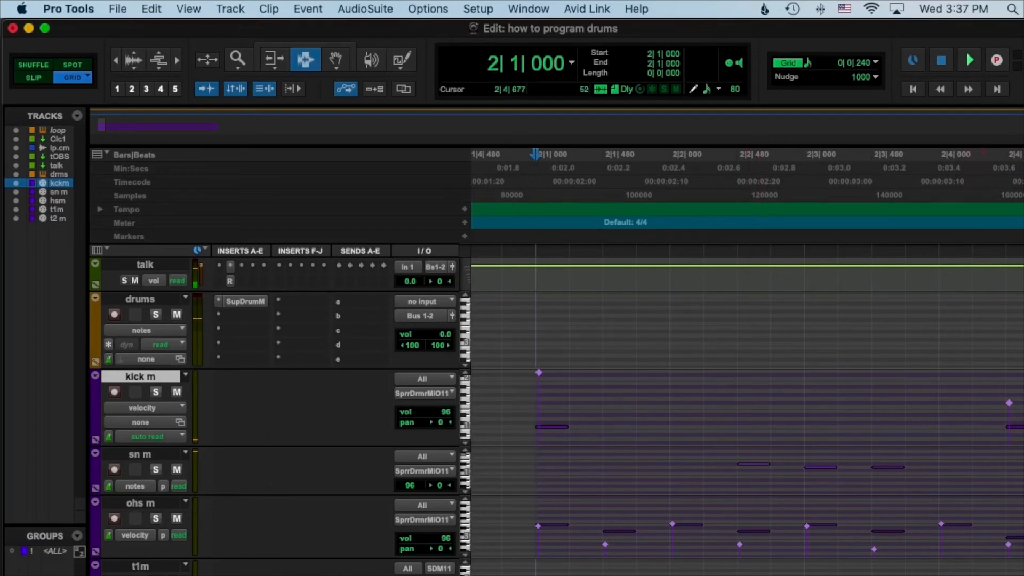
Select the snare note at 2|2|480, and the kick m and ohs m notes at 2|4|480.
mouse_move(745, 468)
left_mouse_down()
mouse_move(765, 526)
mouse_move(743, 470)
left_mouse_up()
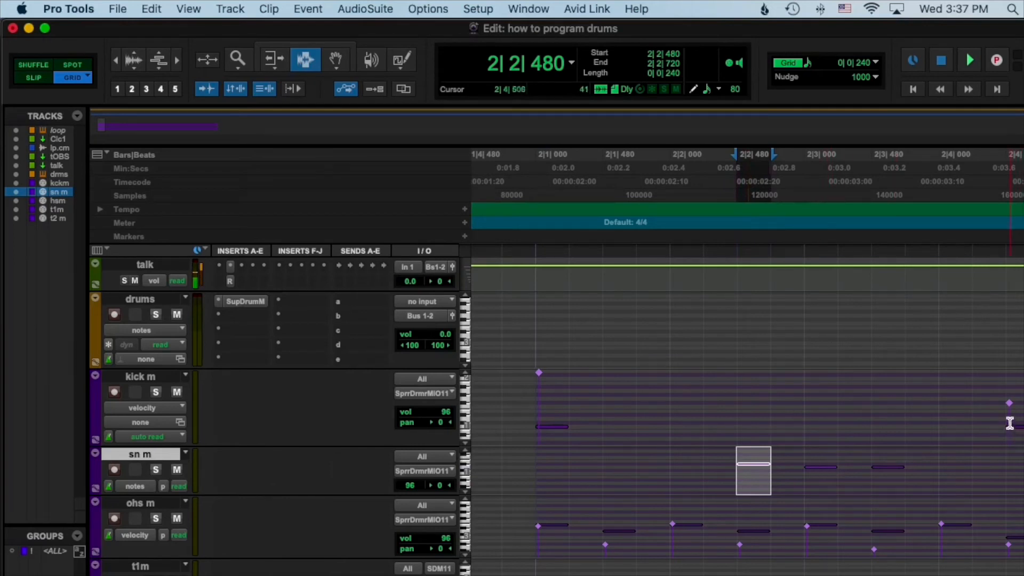
left_click_drag(1009, 423, 1023, 533)
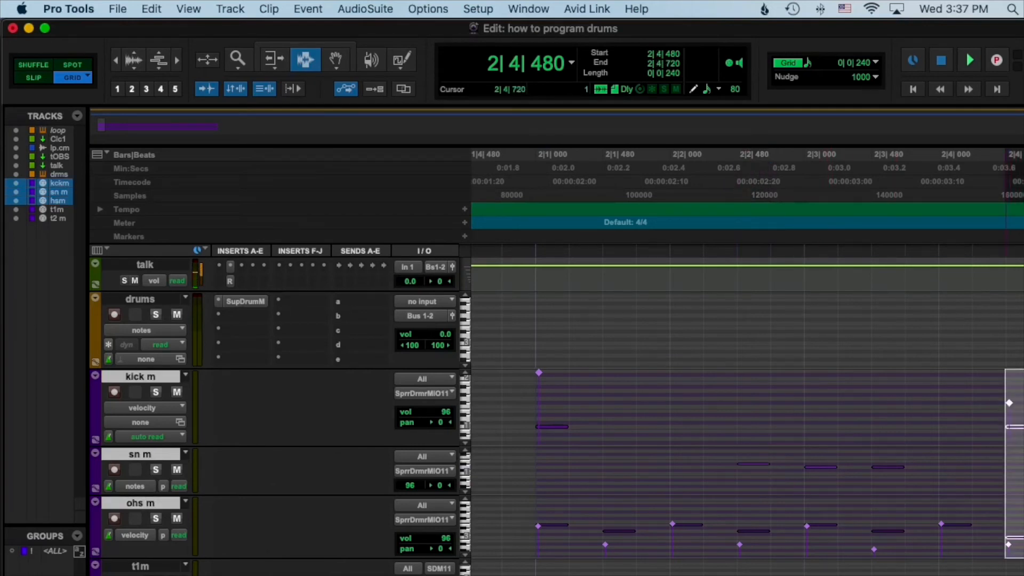
scroll(747, 408, "right", 2)
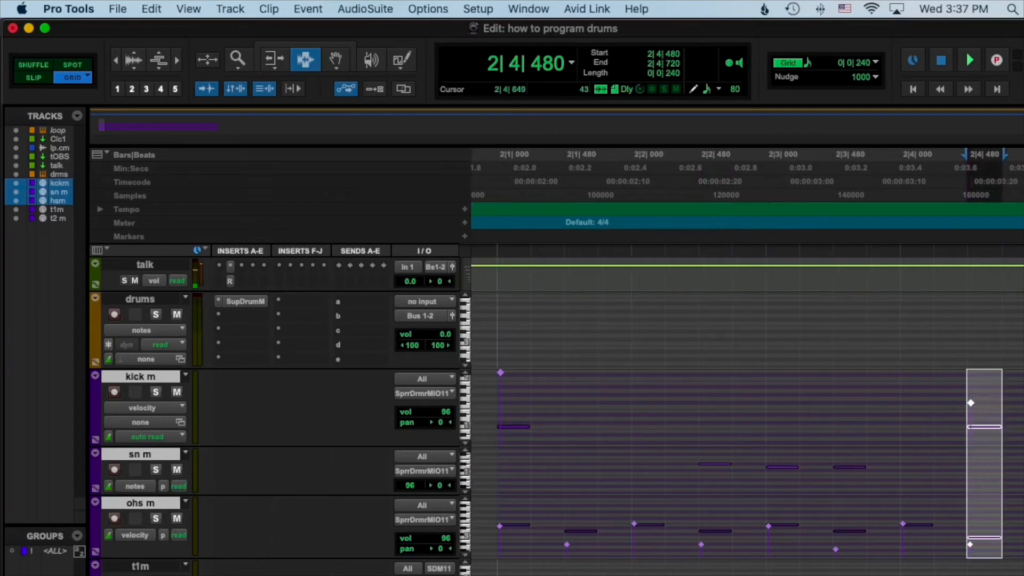
Play the groove from 2|1|000 on into bar 4.
left_click(499, 429)
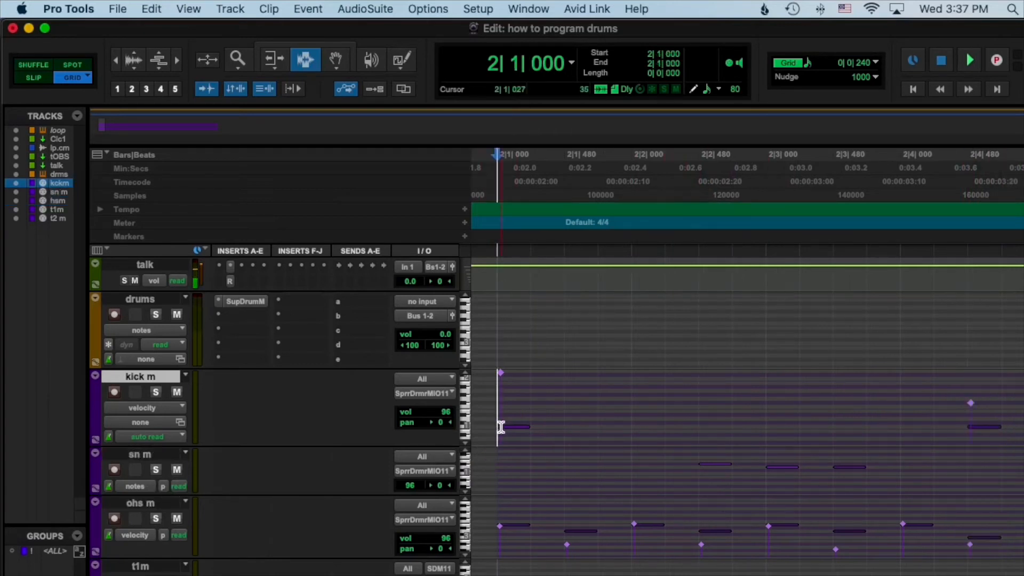
key("space")
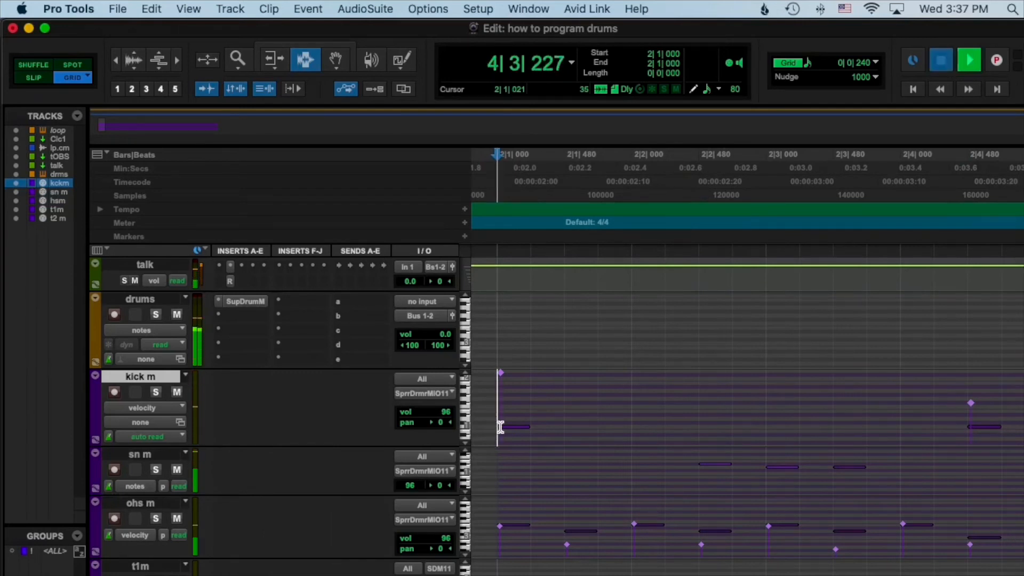
key("space")
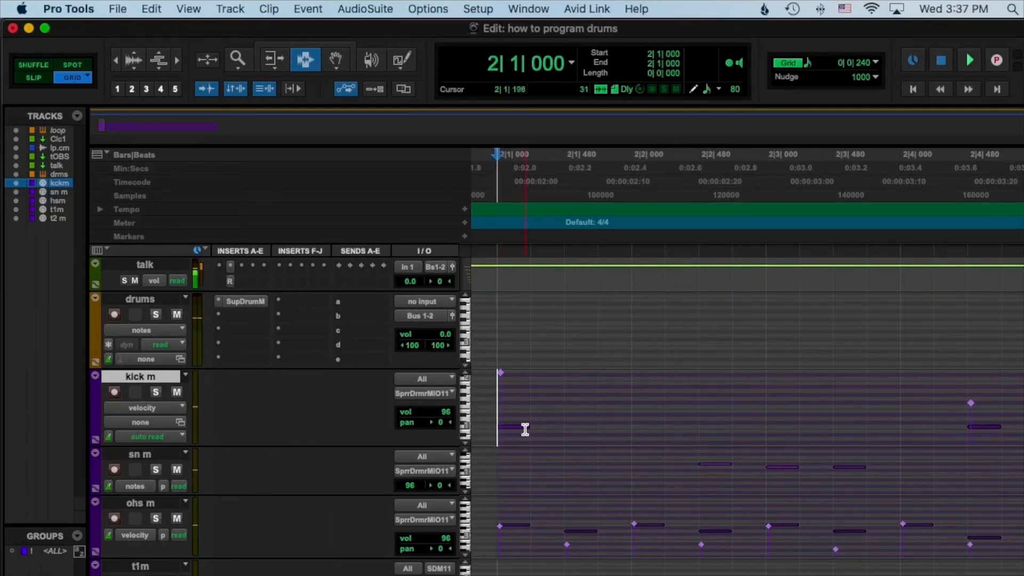
Switch the grid value to 1/8 note and back to 1/16 note, and select the snare note at 2|2|480.
key("super+bracketleft")
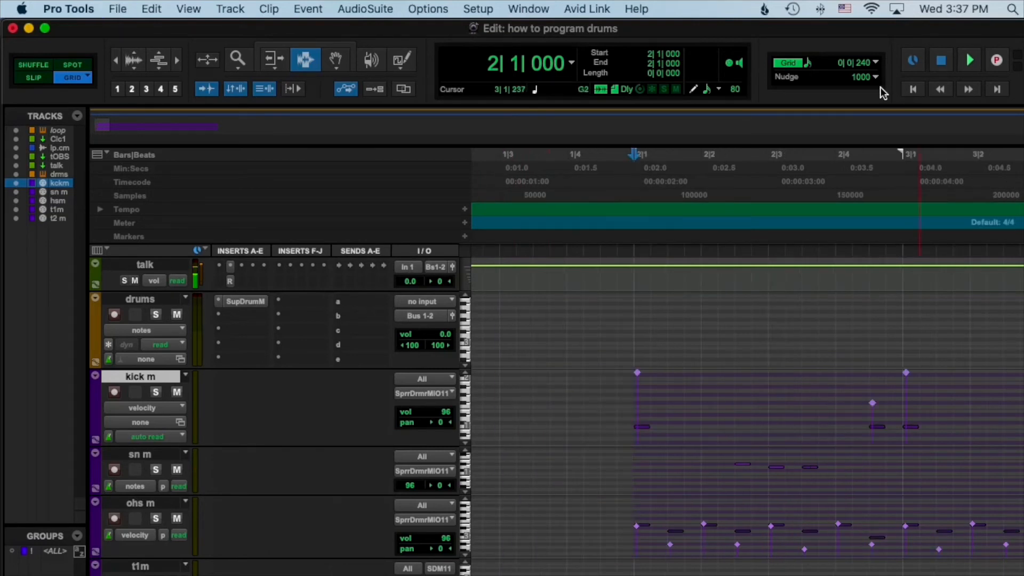
left_click(878, 63)
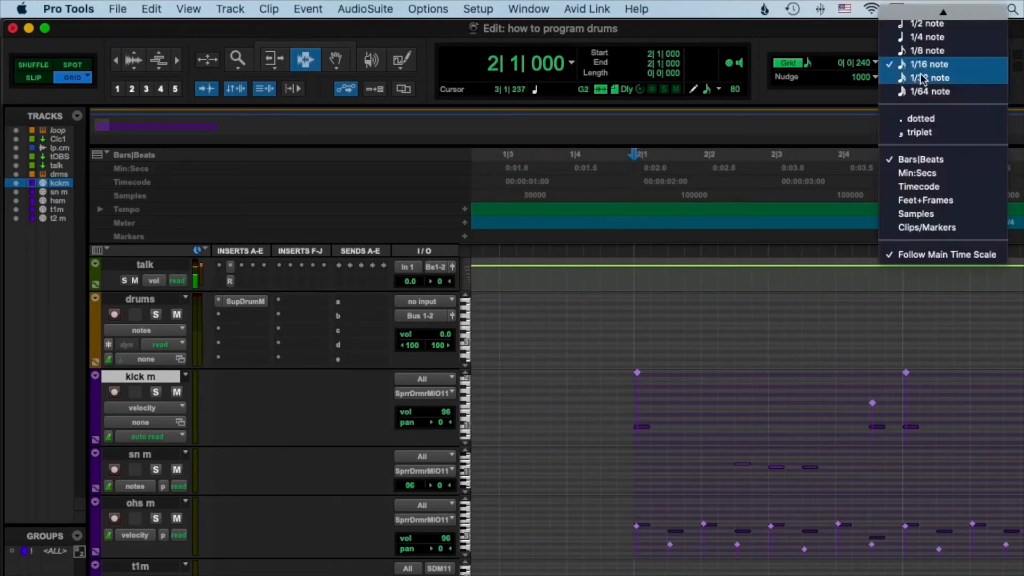
left_click(920, 46)
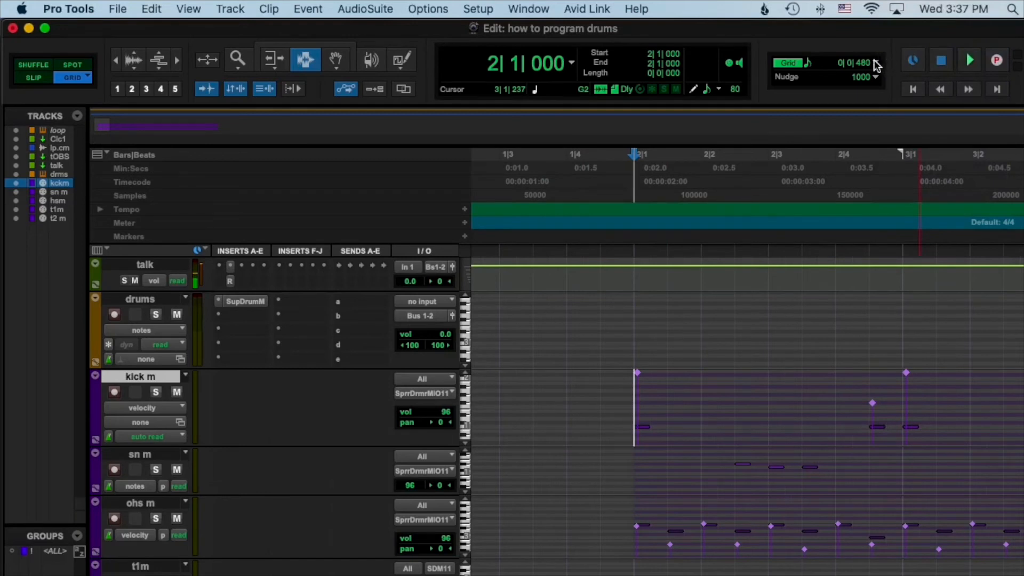
left_click(877, 64)
left_click(914, 75)
left_click_drag(731, 479, 744, 474)
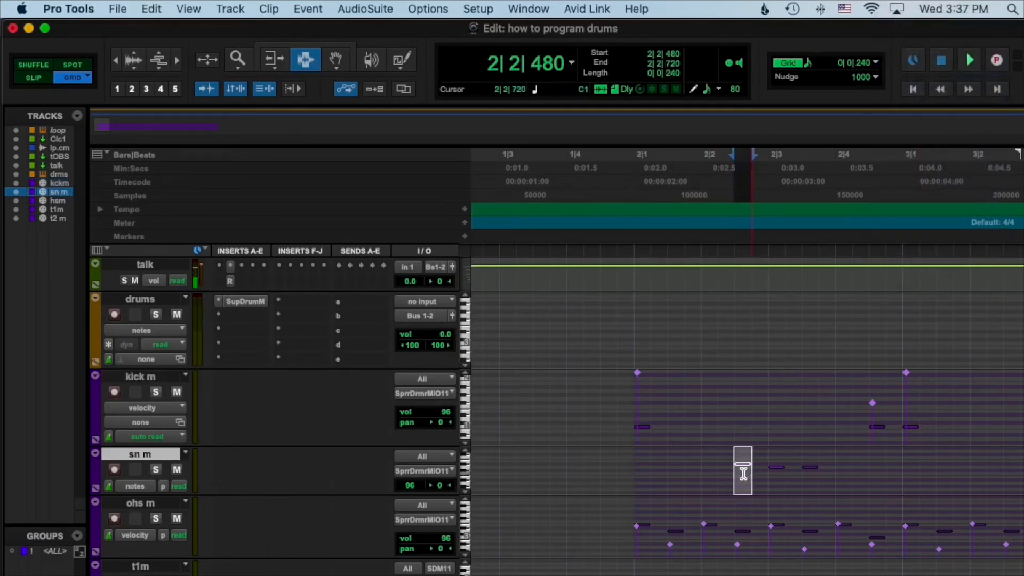
Set the grid value to 1/4 note and try to select the snare note at 2|2|480.
left_click(877, 63)
left_click(914, 36)
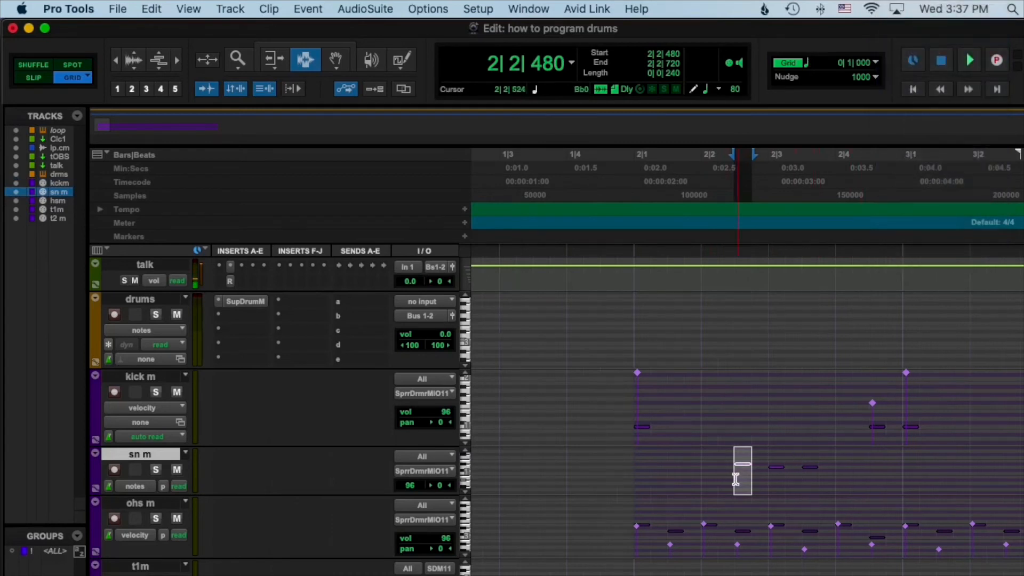
left_click_drag(736, 479, 789, 469)
left_click(709, 475)
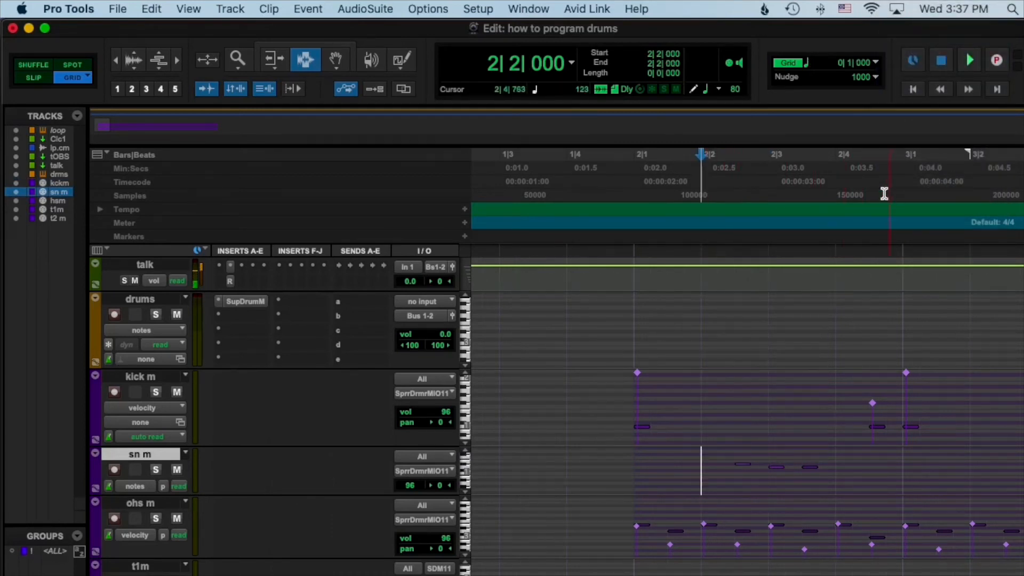
Set the grid value to 1/8 note and select 2|1|000 to 2|2|480 across the kick m, sn m and ohs m tracks, and on drums.
left_click(876, 62)
left_click(876, 62)
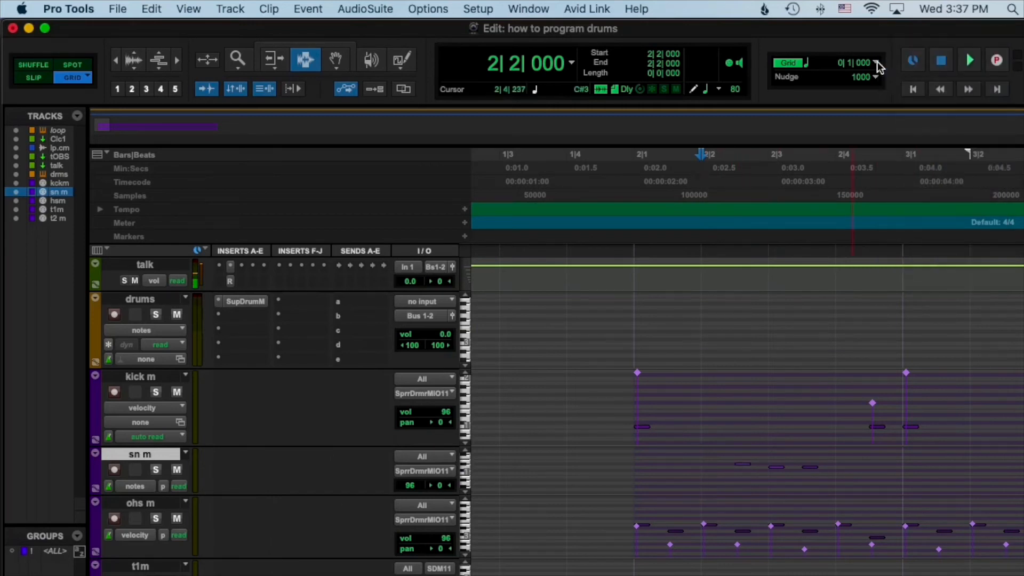
left_click(876, 63)
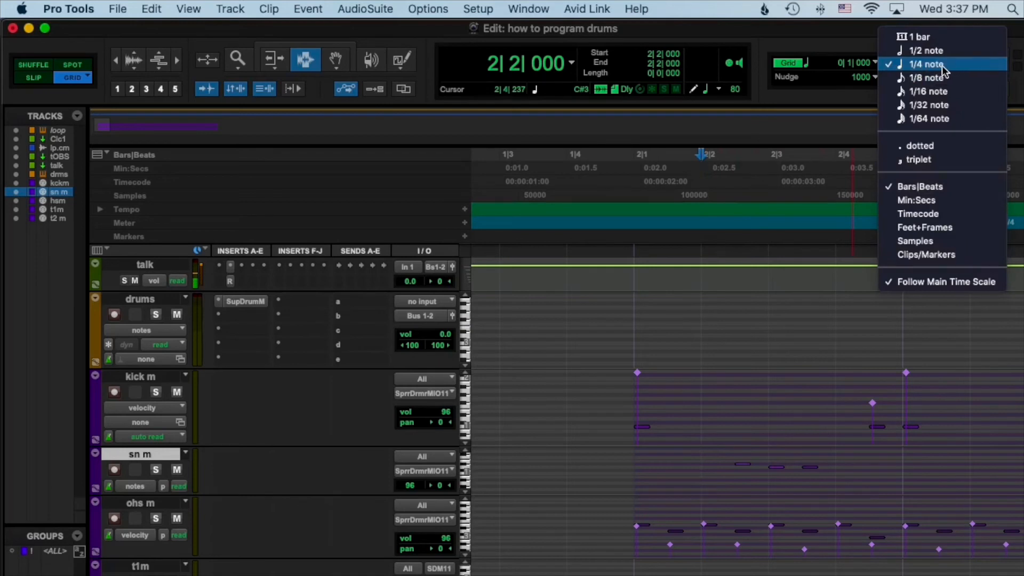
left_click(928, 77)
left_click_drag(638, 408, 724, 549)
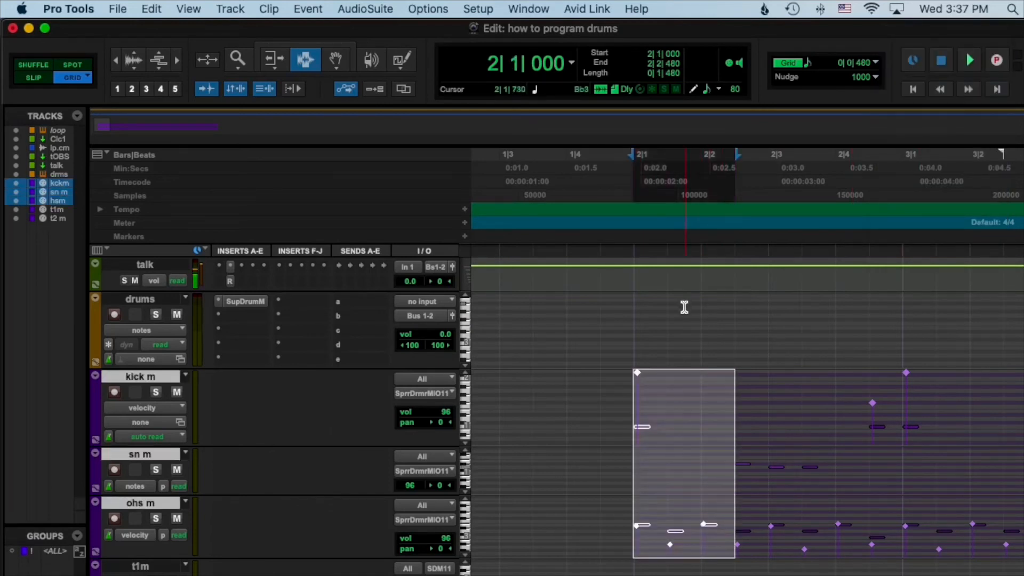
left_click_drag(771, 322, 949, 322)
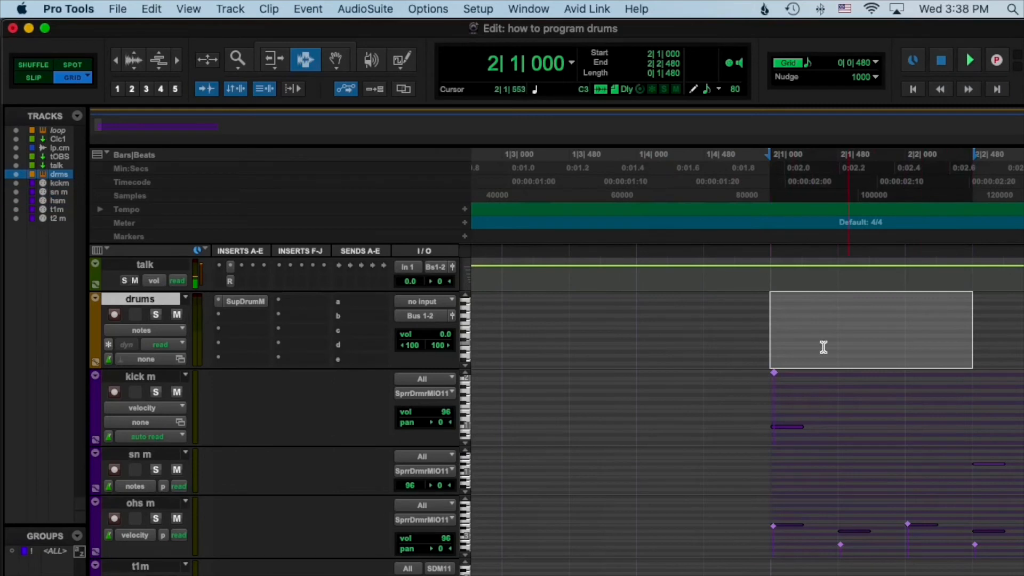
Select 2|1|000 to 3|2|000 across the drums, kick m, sn m and ohs m tracks and examine the notes at different zoom levels.
left_click(758, 327)
key("r")
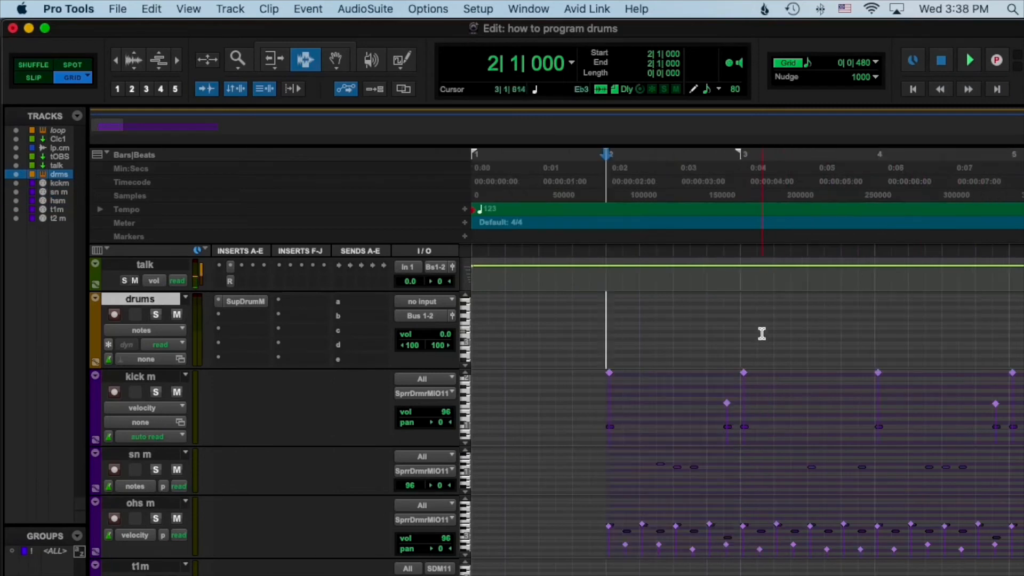
left_click_drag(606, 354, 777, 524)
key("t")
key("t")
key("t")
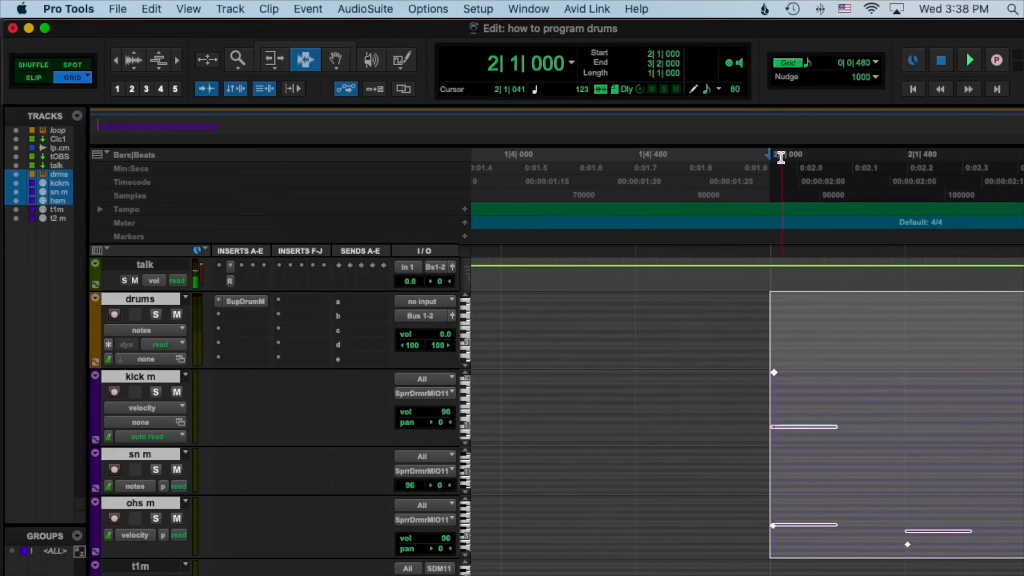
key("r")
key("r")
key("r")
key("r")
key("r")
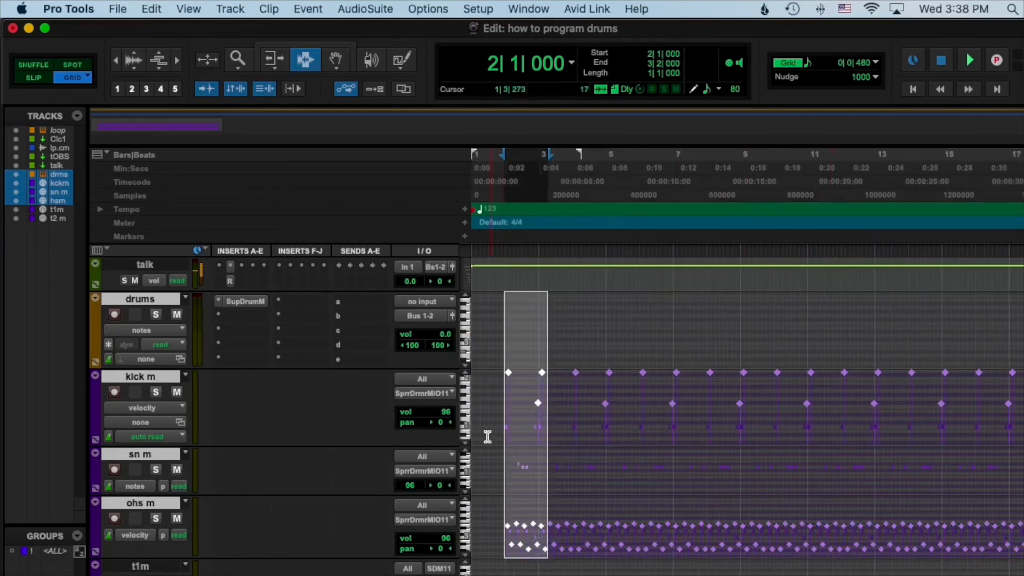
Play the groove from 2|1|000 and look along the tracks for a spot to edit around bar 9.
left_click(504, 396)
key("space")
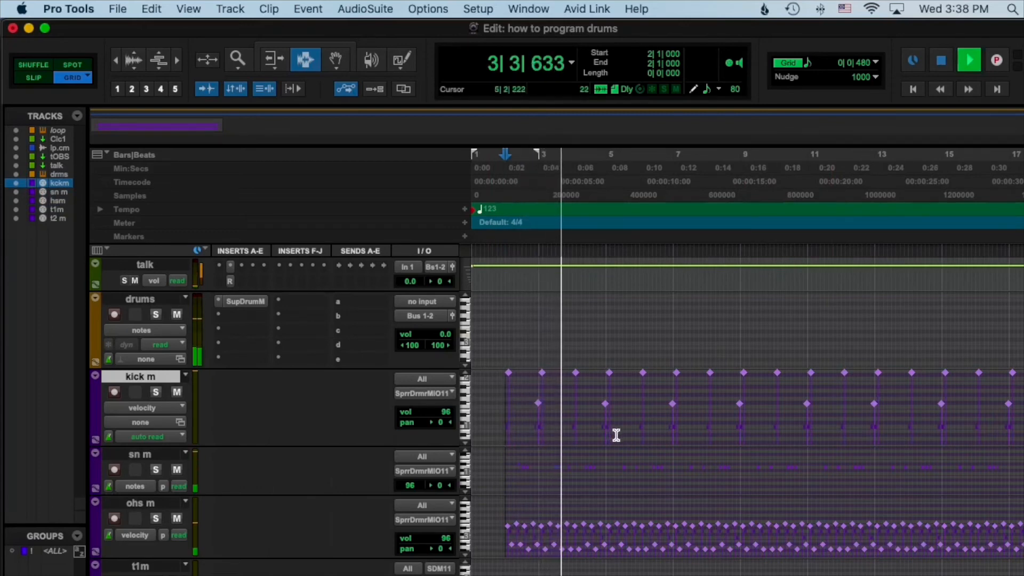
scroll(694, 511, "down", 3)
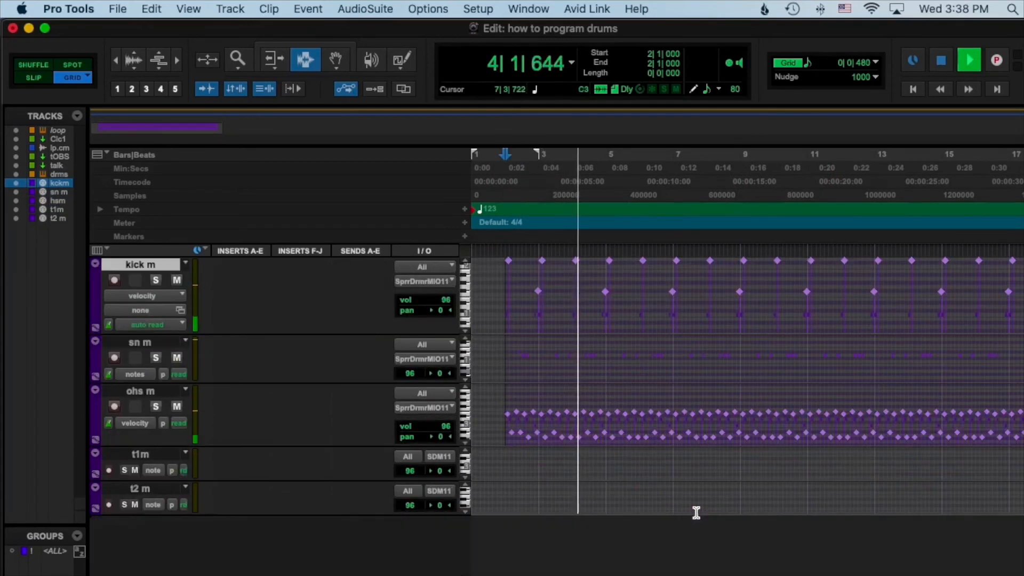
left_click(659, 423)
key("super+bracketright")
key("super+bracketright")
key("super+bracketright")
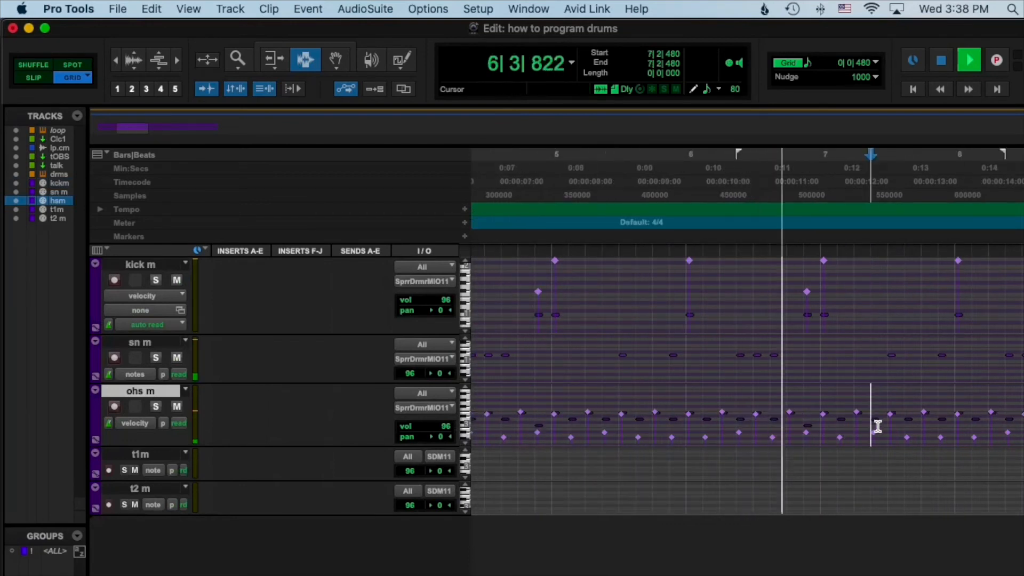
key("super+bracketleft")
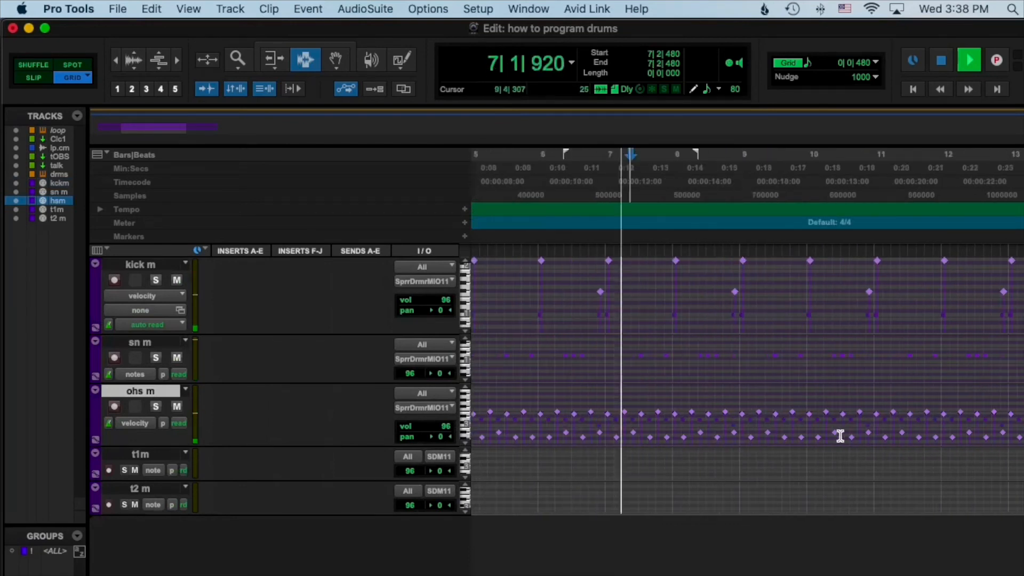
left_click(683, 404)
left_click(850, 398)
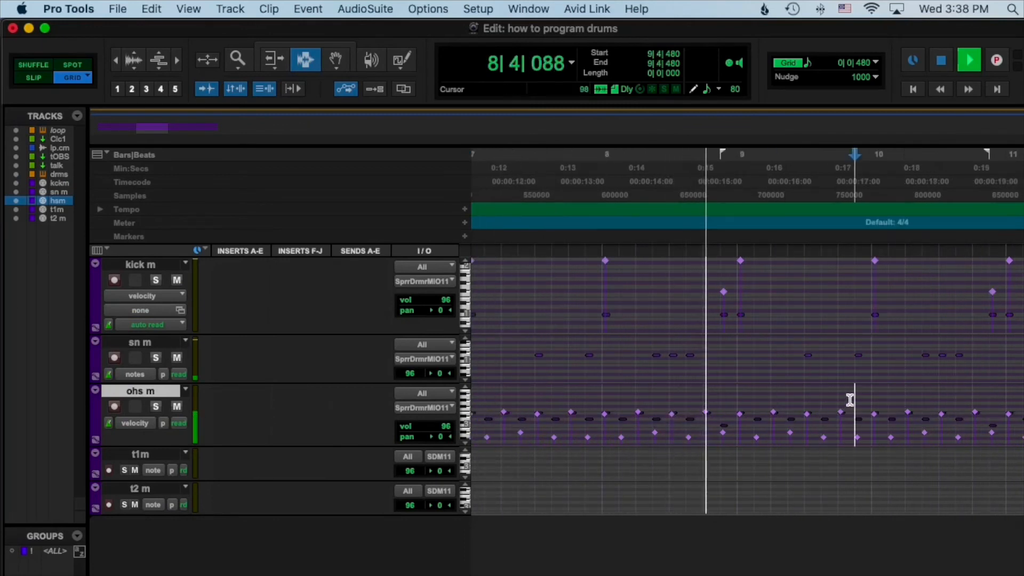
key("super+bracketright")
key("space")
Add a marker at 9|1|480 and delete the ohs m note at that position.
left_click(564, 402)
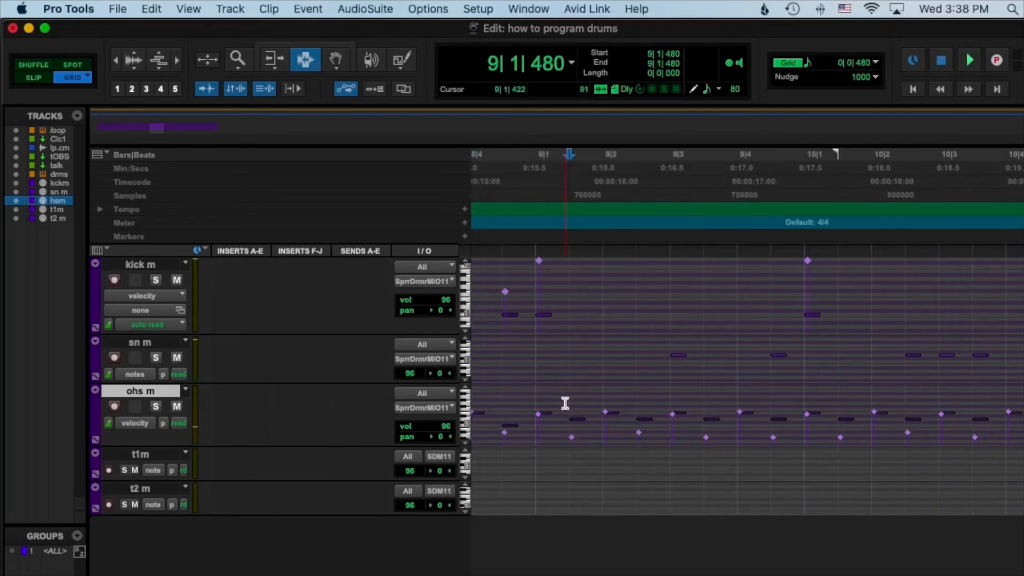
key("KP_Enter")
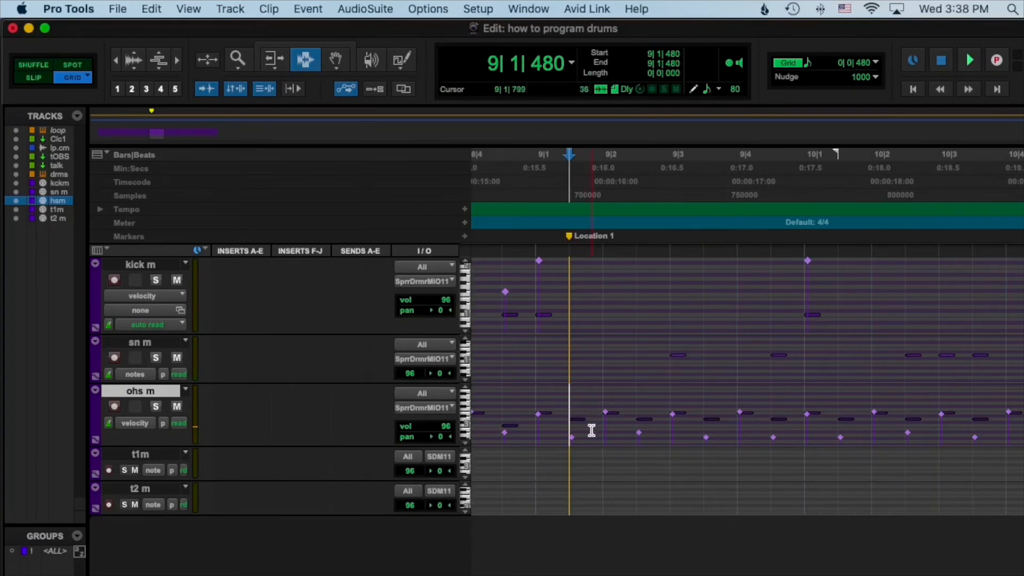
left_click_drag(567, 421, 599, 413)
key("Delete")
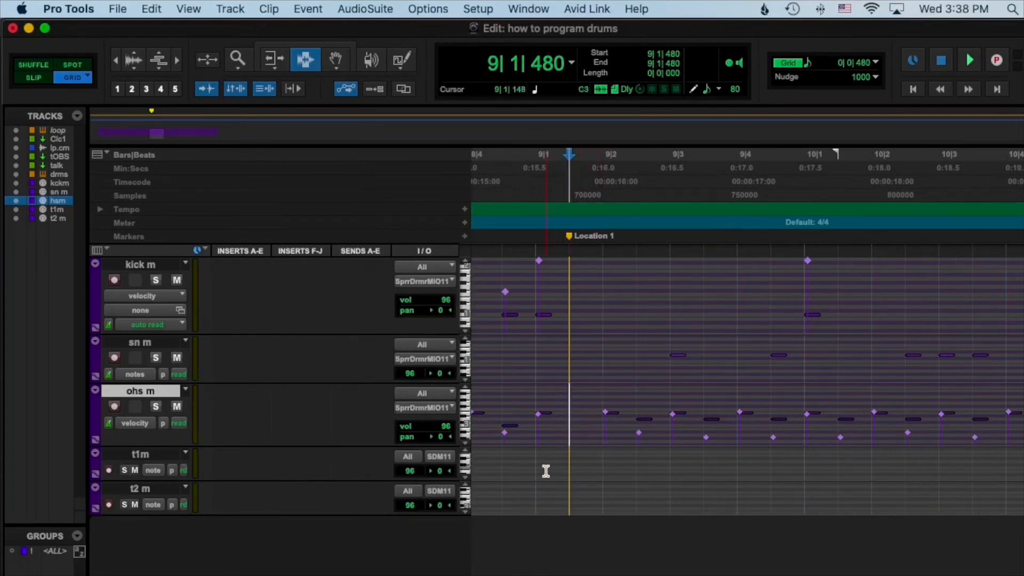
Enlarge the t1m track, copy the ohs m note at 9|1|000 and paste it on t1m at 9|1|480.
left_click_drag(150, 478, 146, 503)
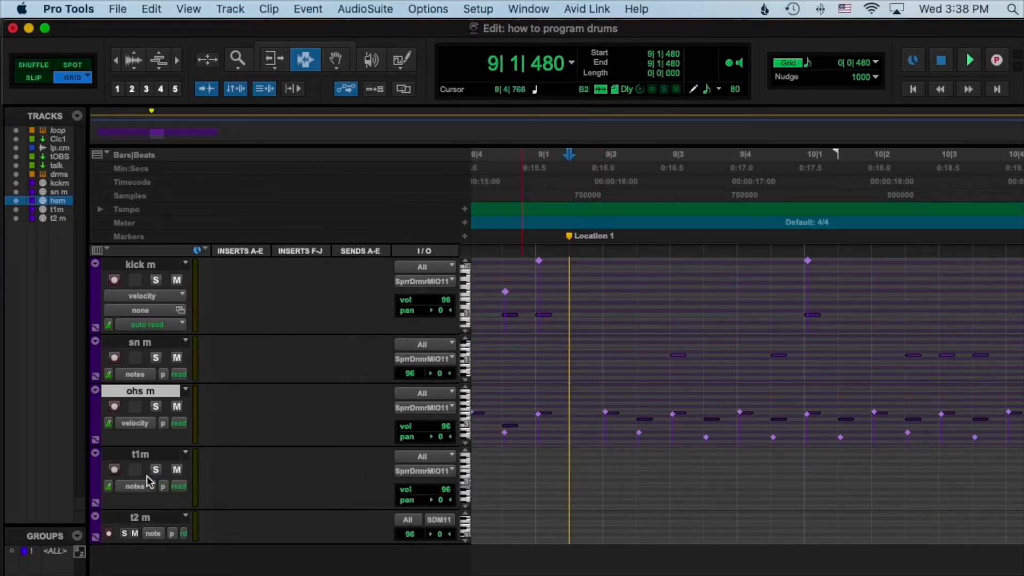
left_click_drag(536, 406, 572, 440)
key("super+c")
left_click(596, 493)
key("super+v")
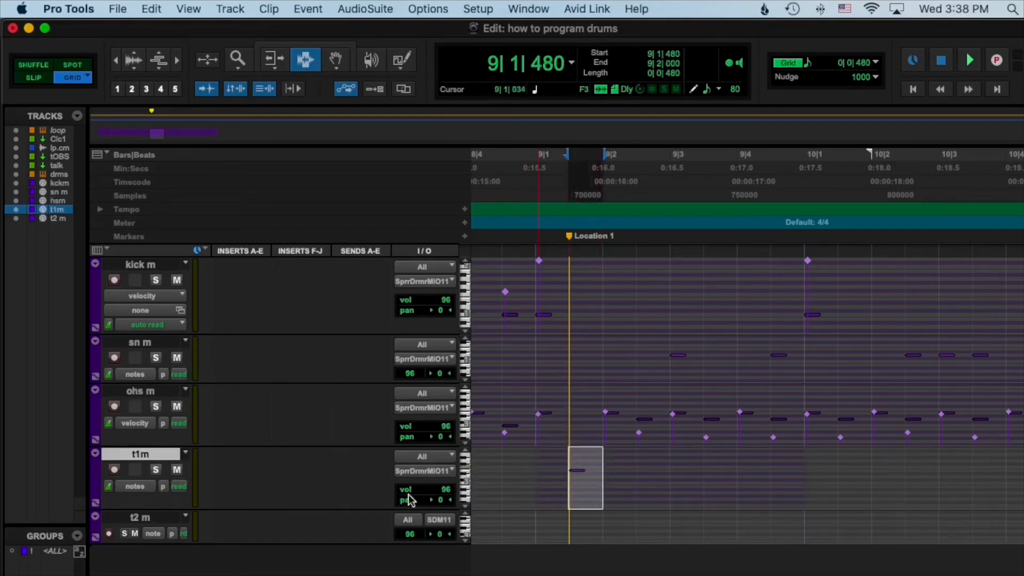
Transpose the pasted t1m note at 9|1|480 to B1.
key("F8")
mouse_move(584, 475)
left_mouse_down()
mouse_move(583, 437)
mouse_move(571, 533)
mouse_move(573, 480)
left_mouse_up()
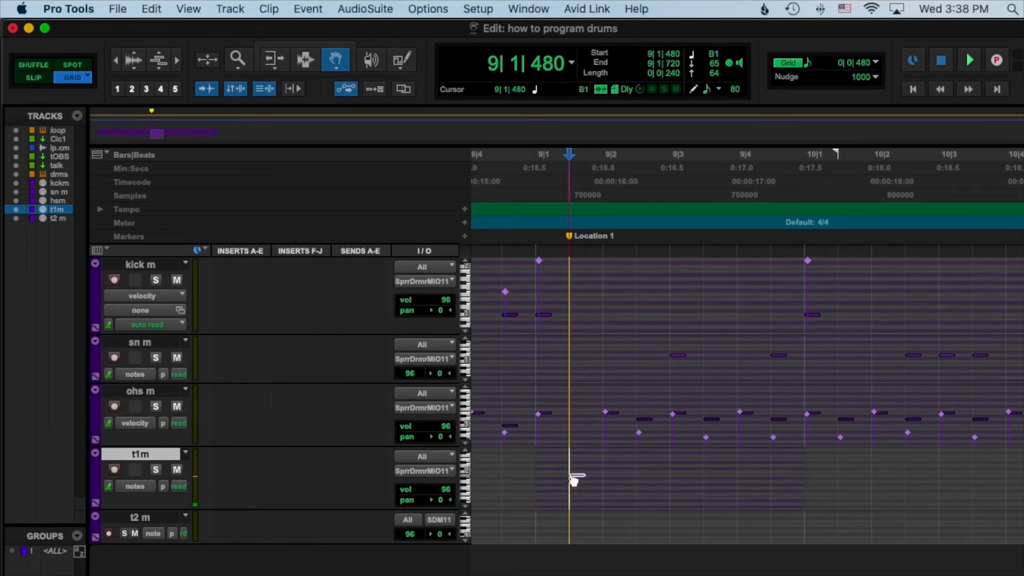
left_click(582, 477)
Show velocities on the t1m track and raise the B1 note at 9|1|480 to velocity 121.
left_click(143, 484)
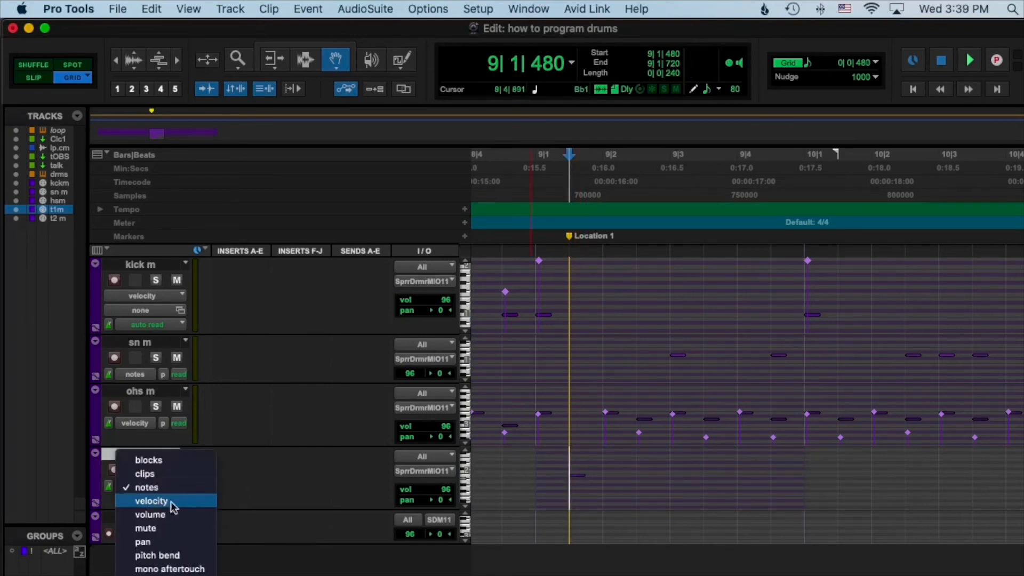
left_click(165, 501)
left_click_drag(573, 479, 575, 457)
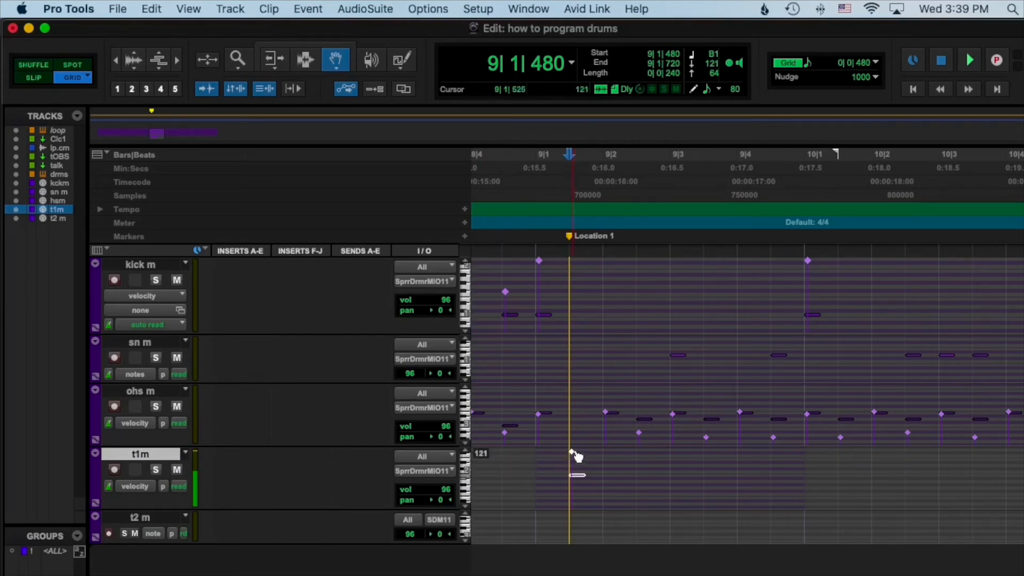
Play from 8|4|480 to hear the tom hit on t1m.
key("F7")
left_click(510, 491)
key("space")
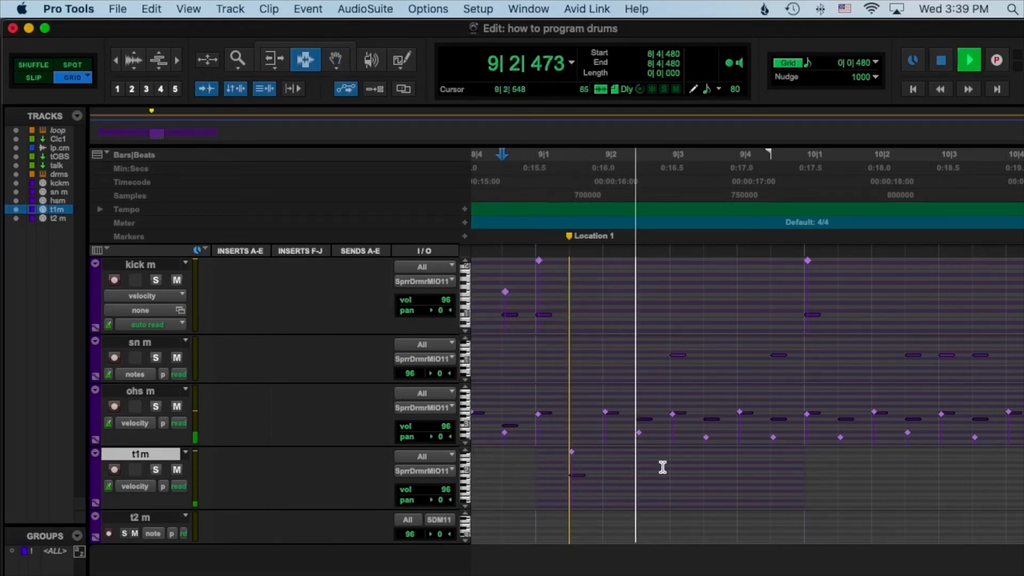
key("space")
Copy the t1m hit at 9|1|480, play from 9|1|000 to check it, and paste the copy at 9|3|480.
left_click_drag(571, 475, 606, 464)
key("super+c")
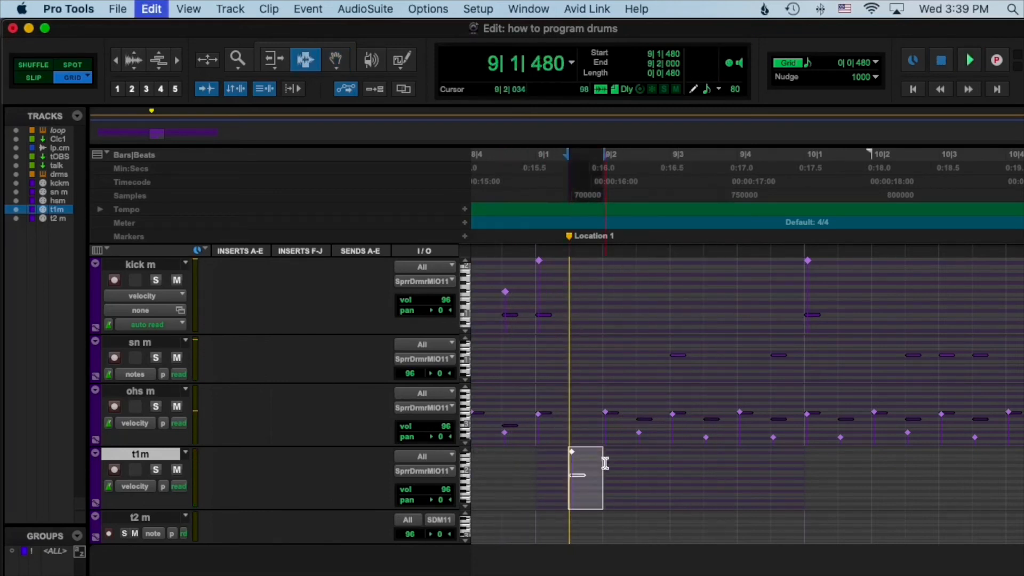
left_click(525, 450)
key("space")
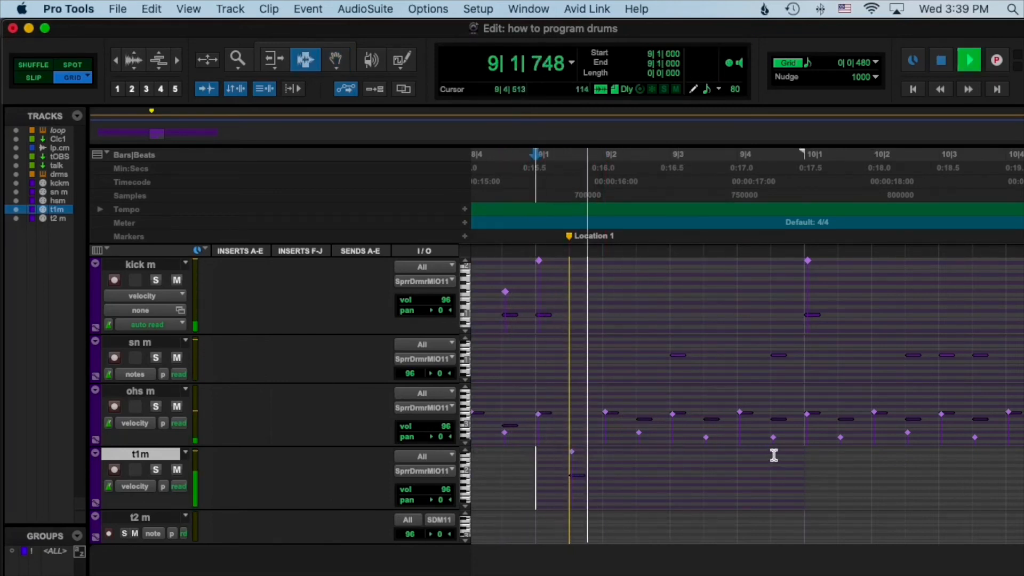
key("space")
left_click(700, 466)
key("super+v")
Make G1 tom hits on t1m at 9|3|480 and 9|4|000, with the first one lowered to velocity 103.
left_click(735, 483)
key("F8")
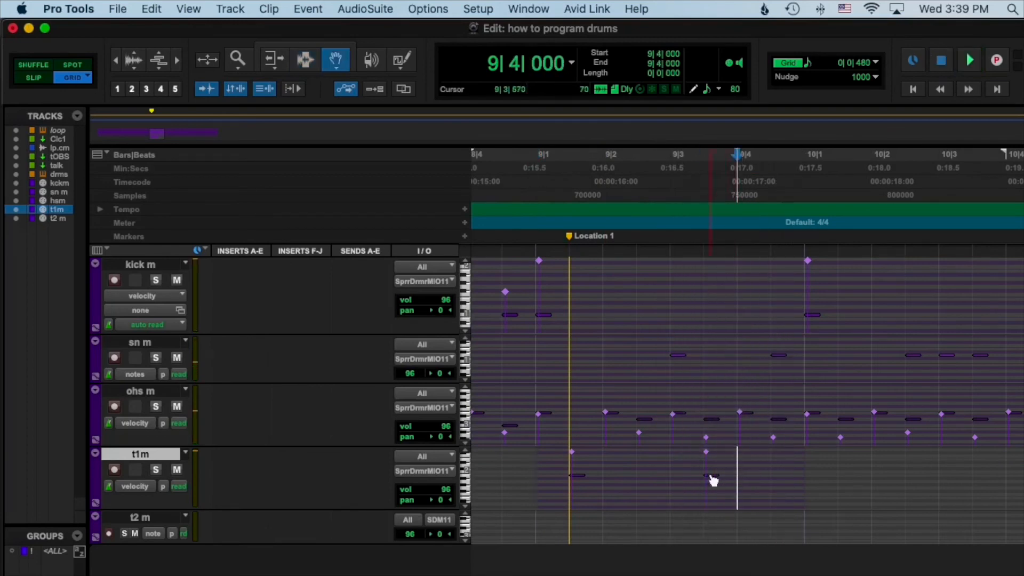
left_click_drag(715, 480, 734, 494)
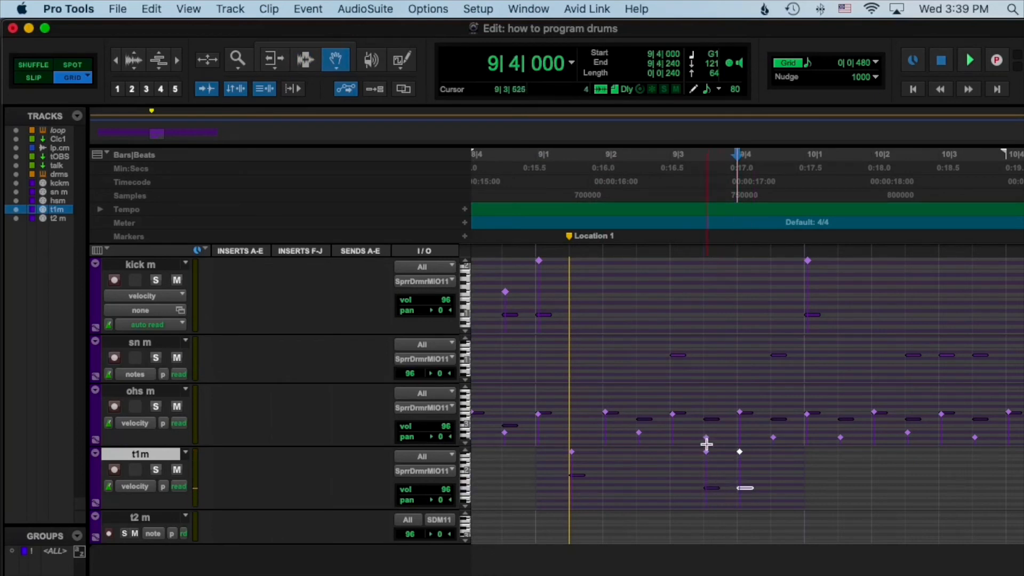
left_click_drag(708, 455, 709, 465)
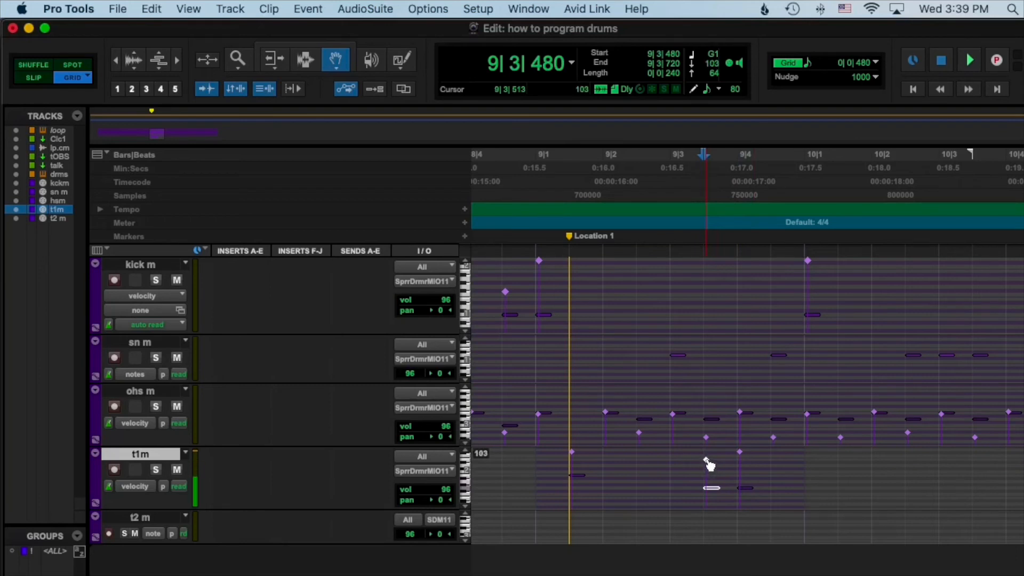
Play the fill repeatedly from 9|1|000 to check the tom hits.
left_click(536, 469)
key("space")
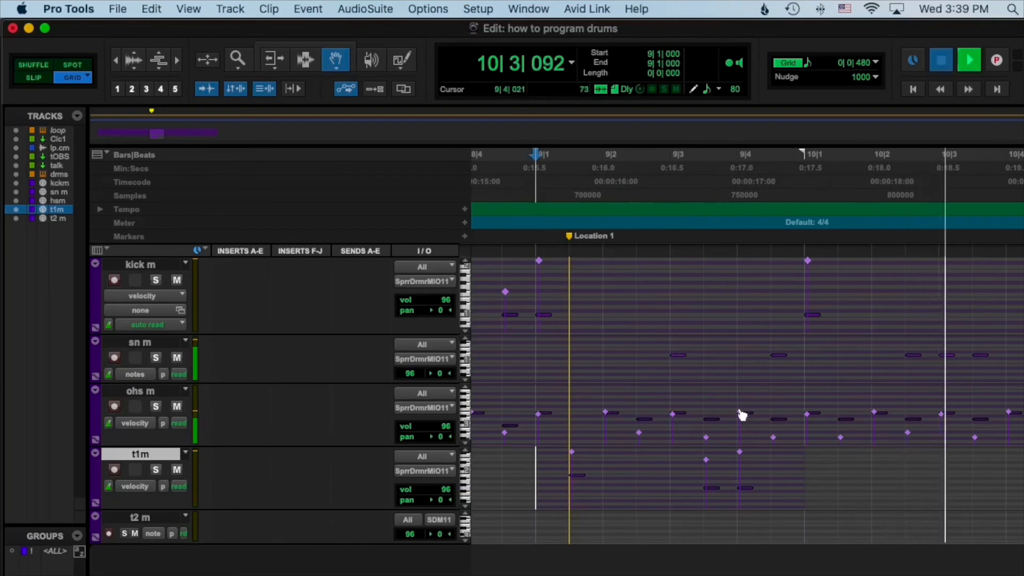
key("space")
key("space")
key("space")
key("space")
key("space")
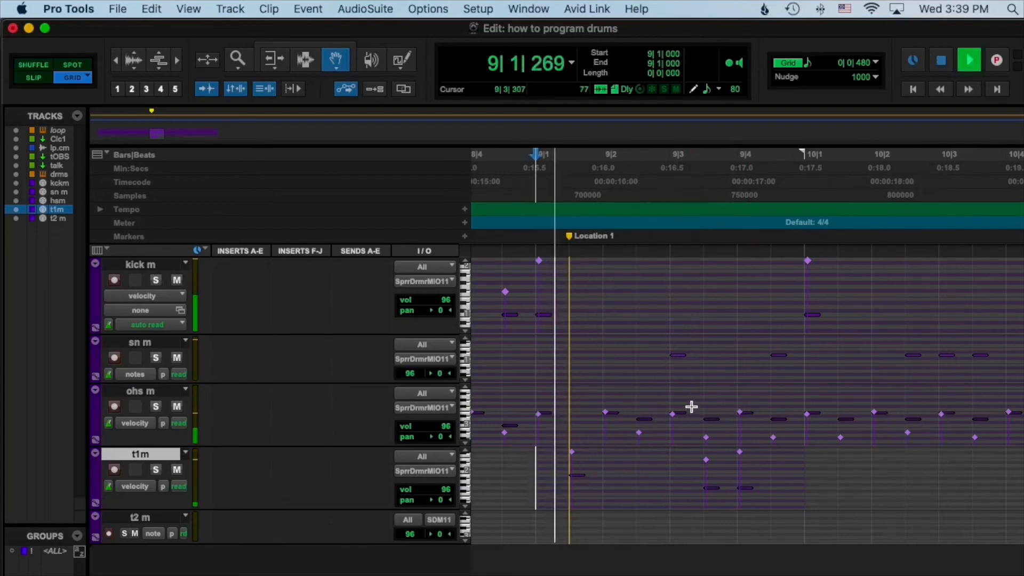
key("space")
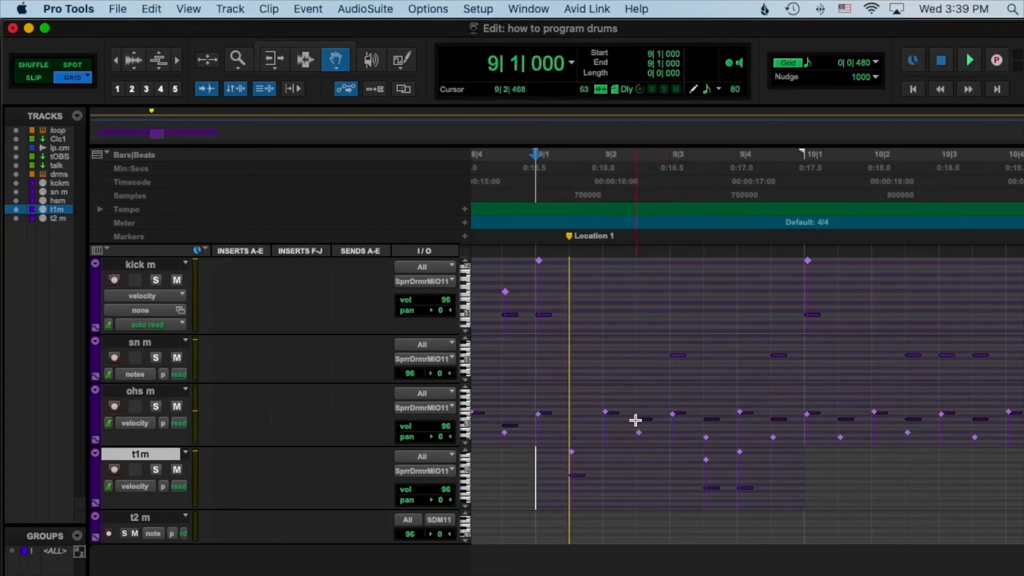
key("space")
key("space")
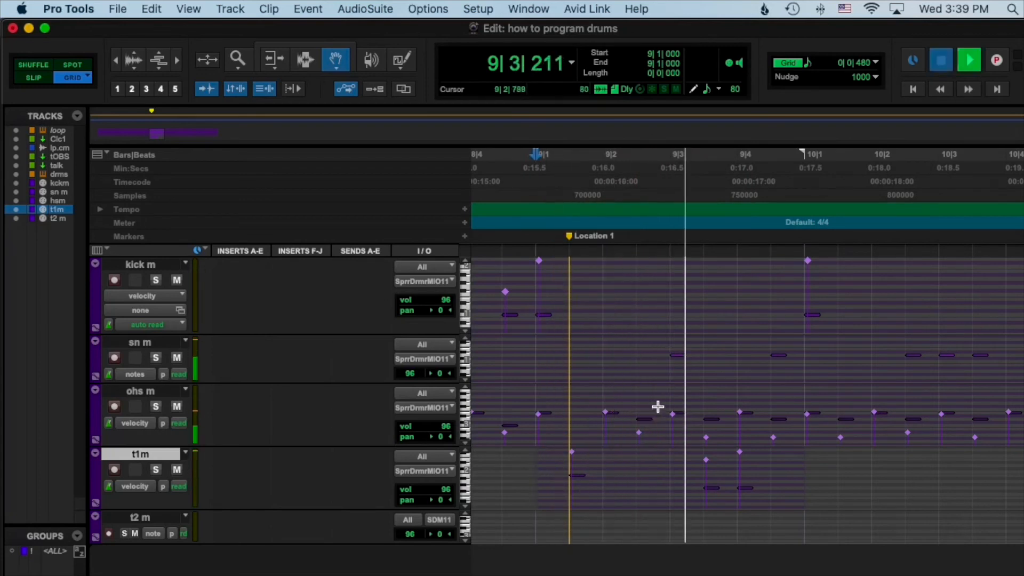
Keep the grid value at 1/8 note and replace the ohs m note at 9|2|480 with an Eb1 note on sn m.
left_click(645, 421)
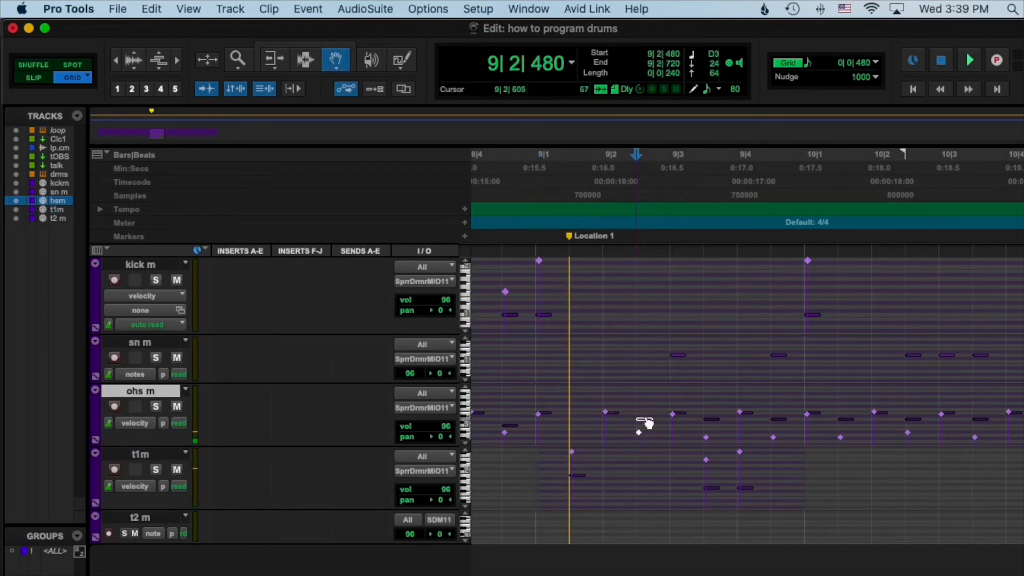
key("space")
key("space")
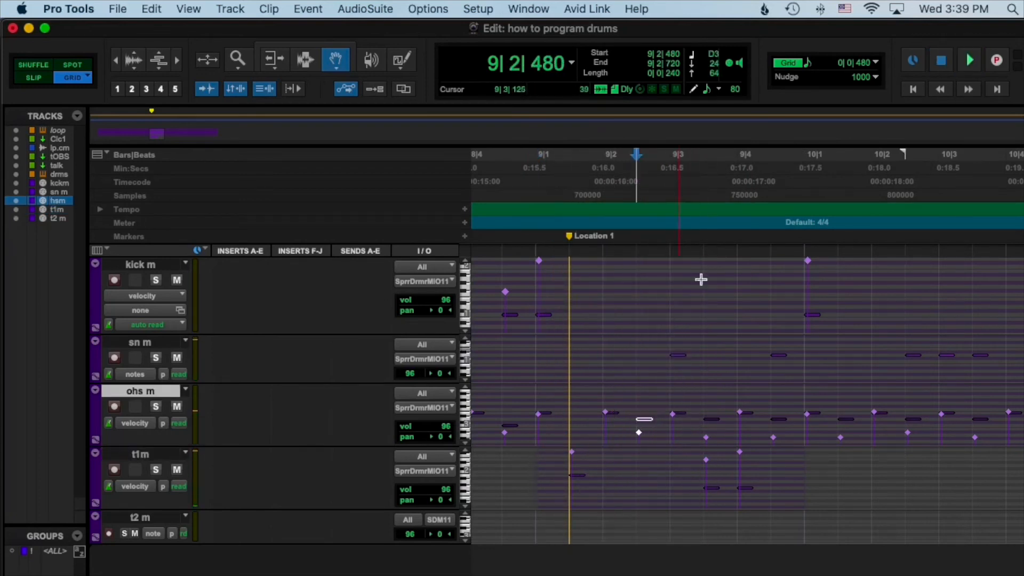
left_click(875, 64)
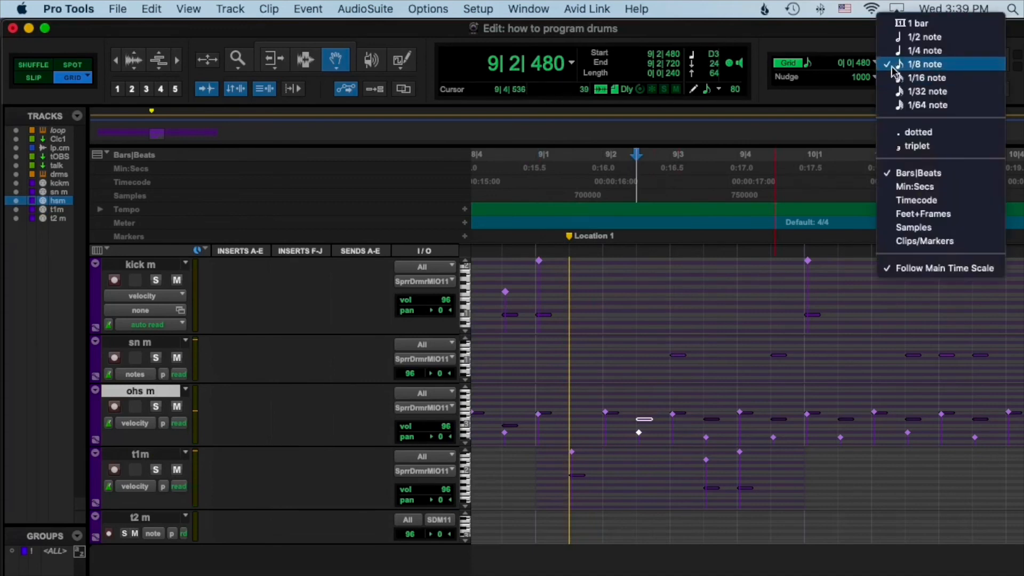
left_click(888, 64)
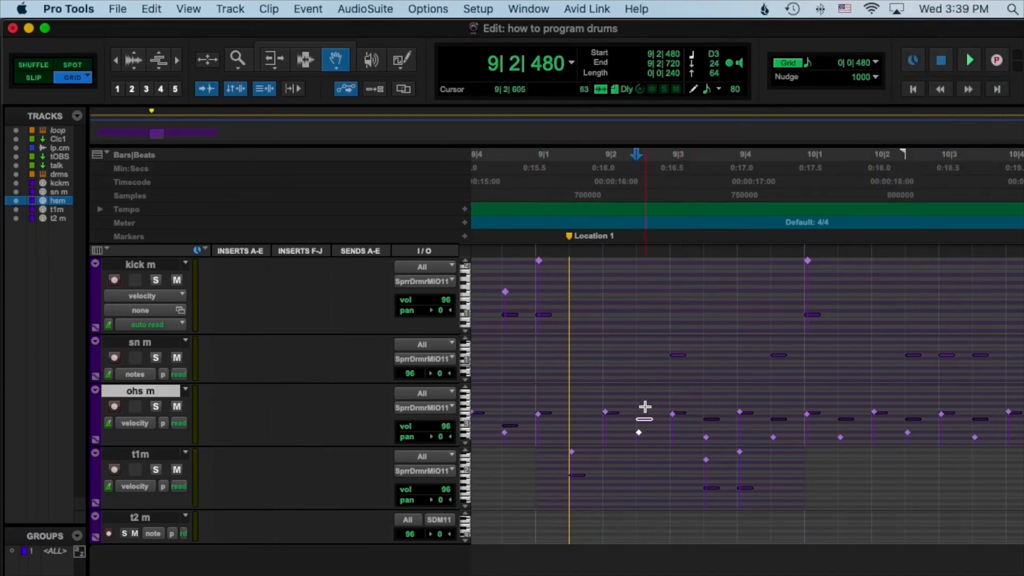
mouse_move(645, 424)
left_mouse_down()
mouse_move(681, 359)
mouse_move(649, 357)
left_mouse_up()
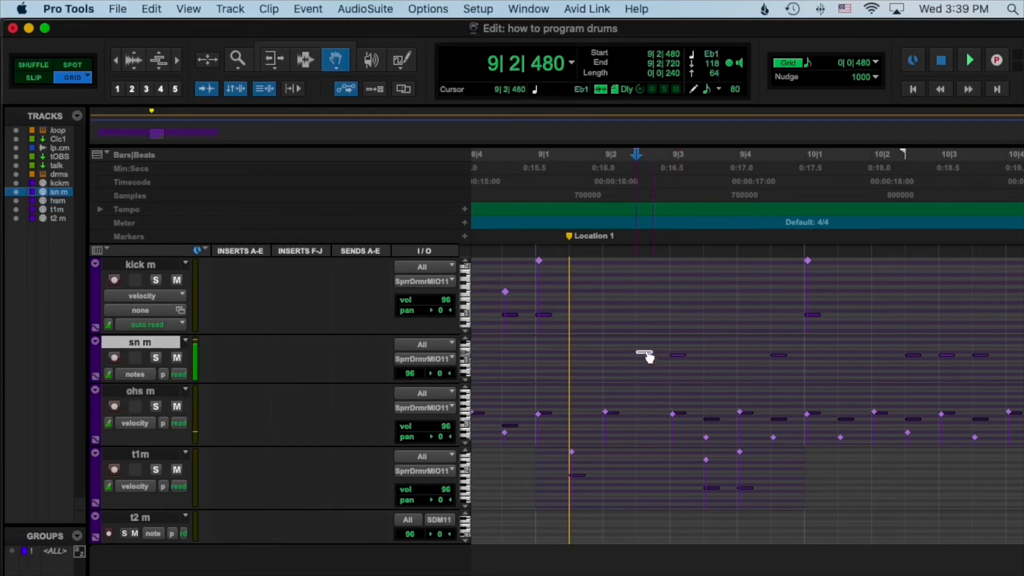
Play the fill from 9|1|480 and from 8|4|480 to check the added snare hit.
left_click(579, 357)
key("space")
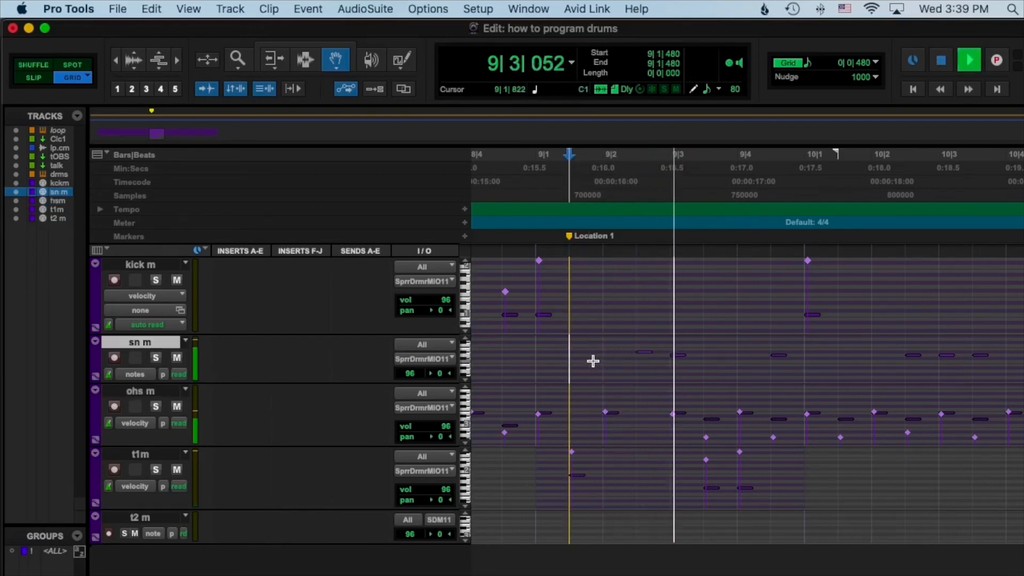
key("space")
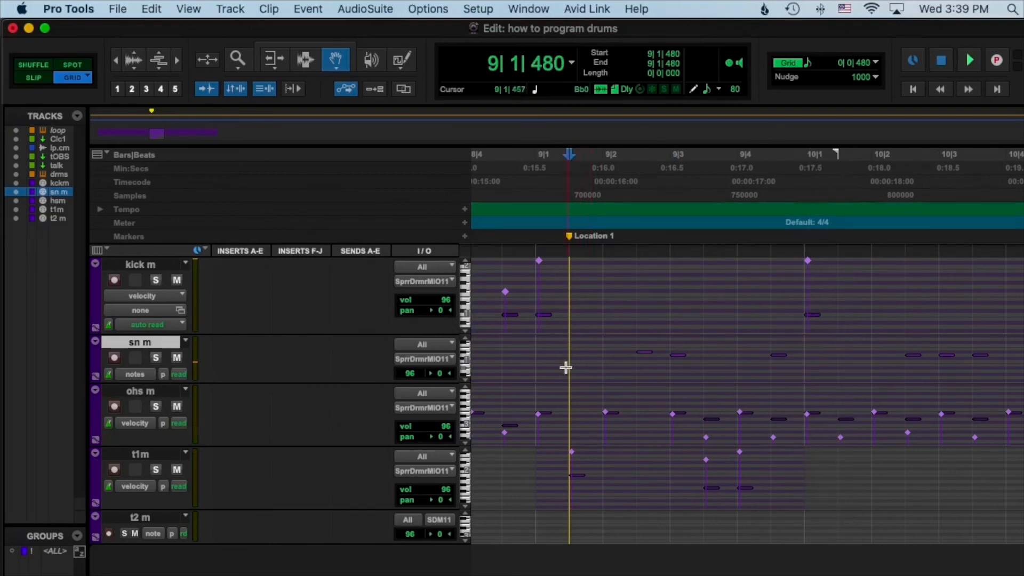
left_click(514, 347)
key("space")
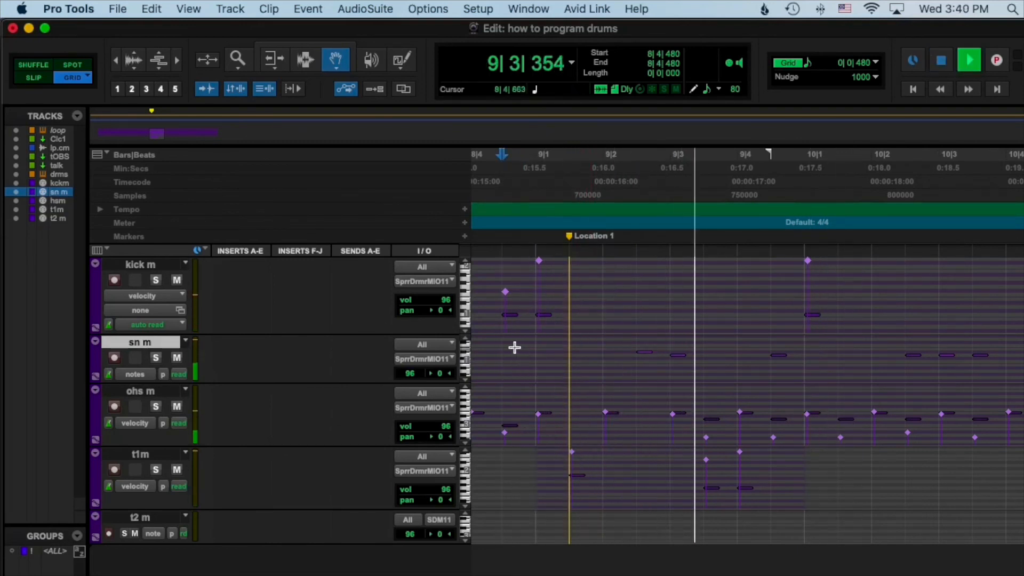
key("space")
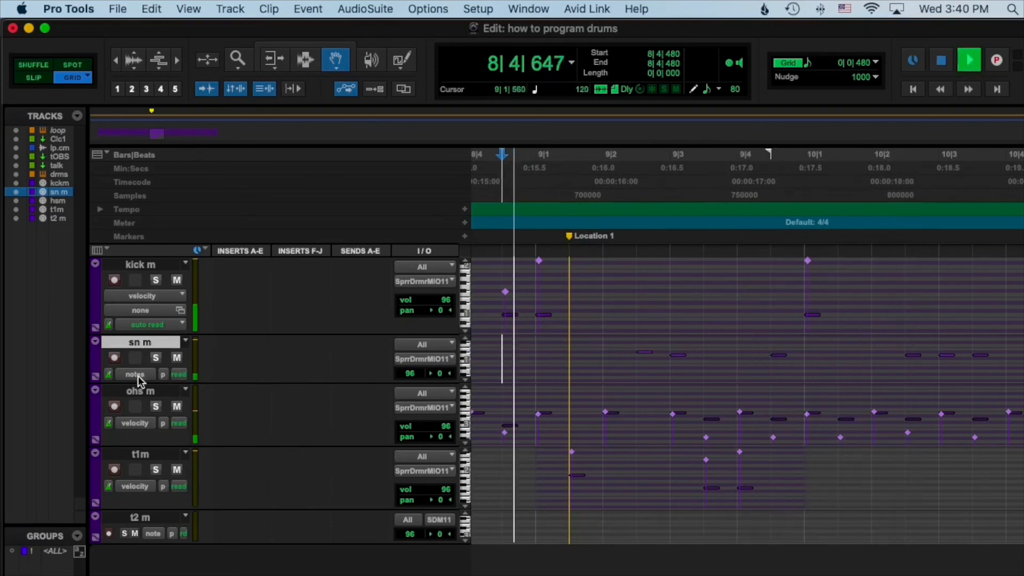
Switch the sn m track to velocity view and lower the velocity of the added snare hit at 9|2|480.
left_click(134, 374)
left_click(142, 389)
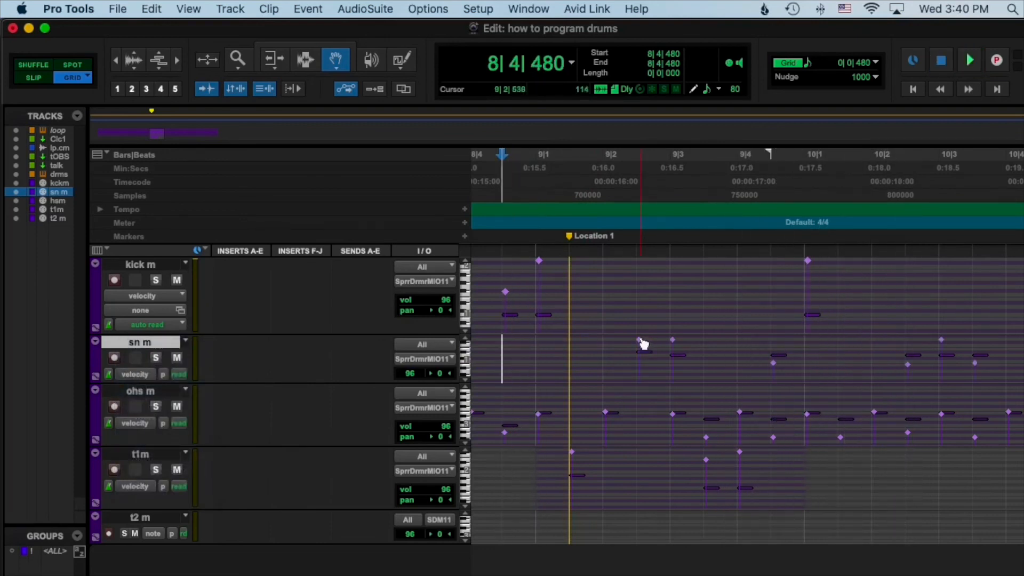
left_click_drag(640, 340, 643, 349)
Play the fill from 8|4|480 to check the softer snare hit.
left_click(501, 388)
key("space")
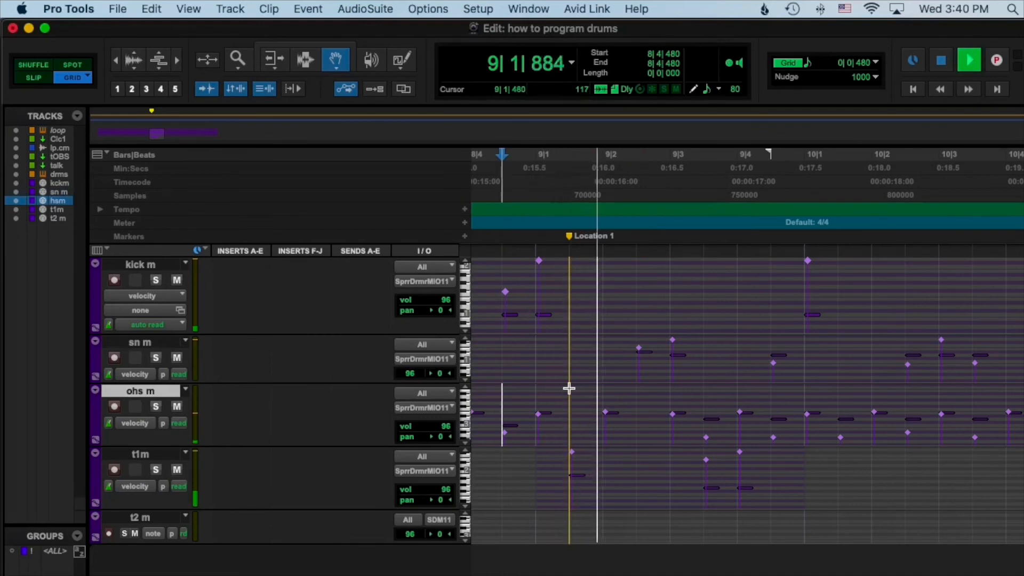
key("space")
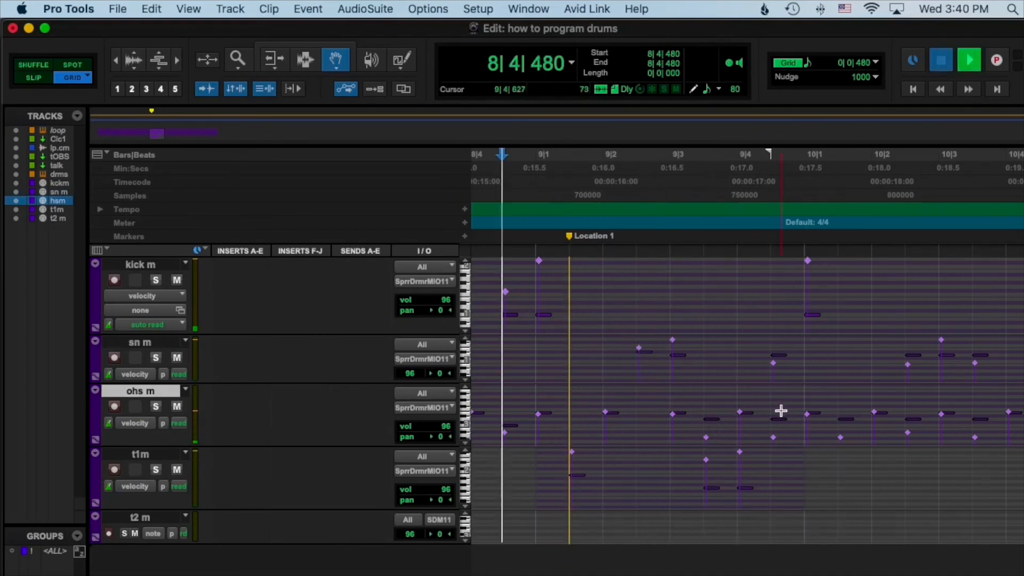
key("space")
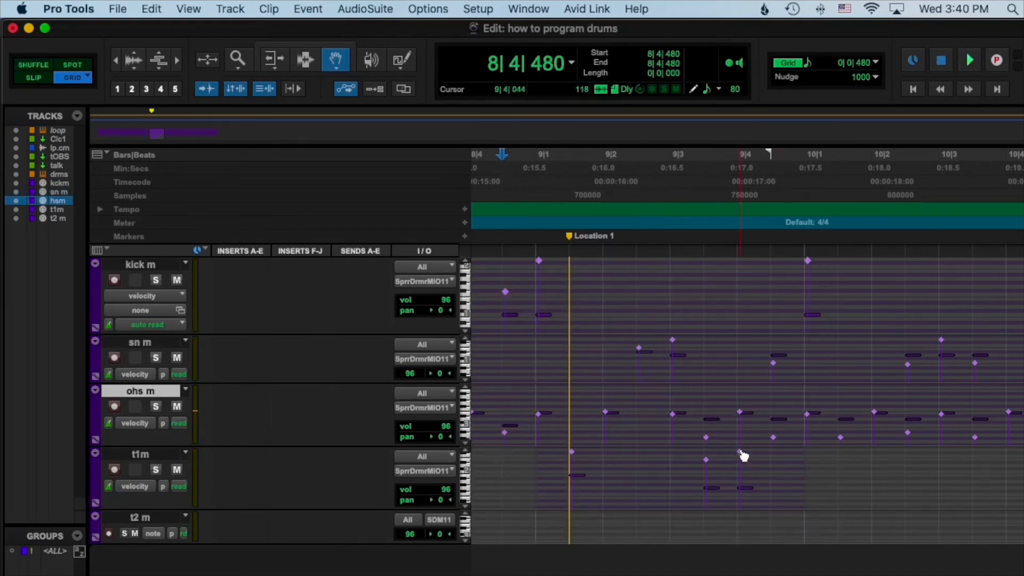
Lower the t1m hits at 9|4|000 to velocity 111 and 9|3|480 to 93, playing the fill from 8|4|000 to check.
left_click(744, 457)
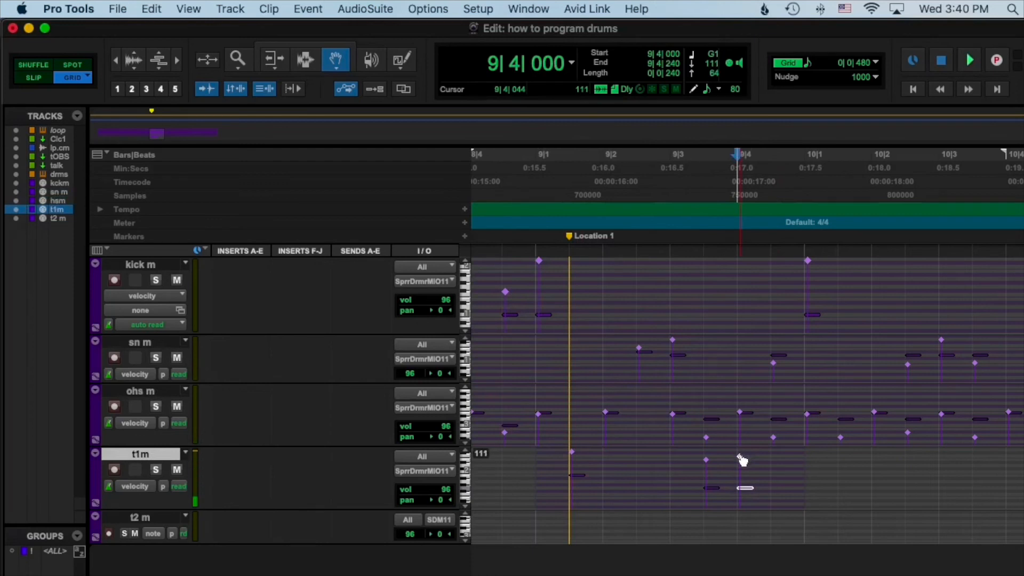
left_click_drag(707, 459, 706, 465)
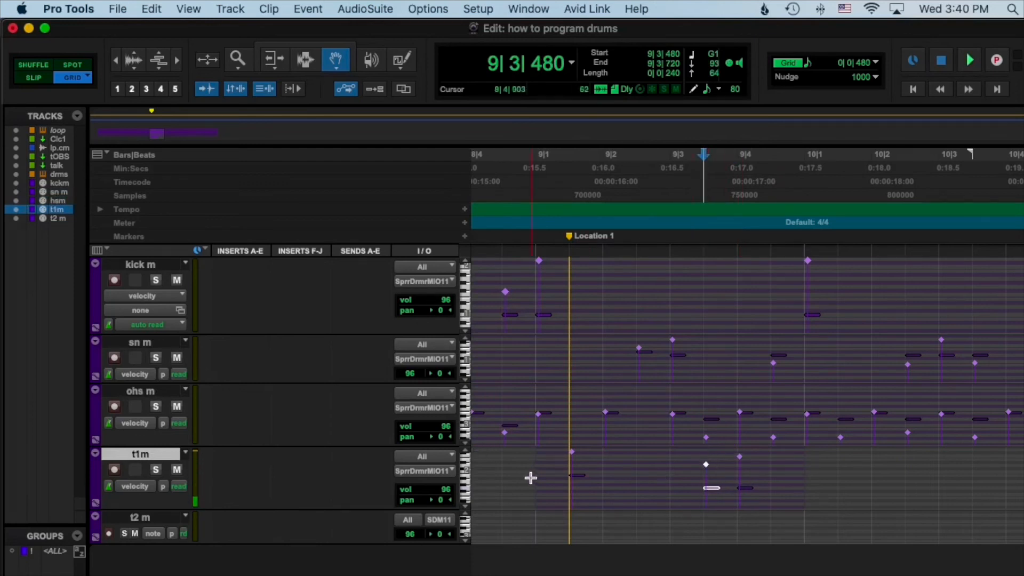
left_click(489, 466)
key("space")
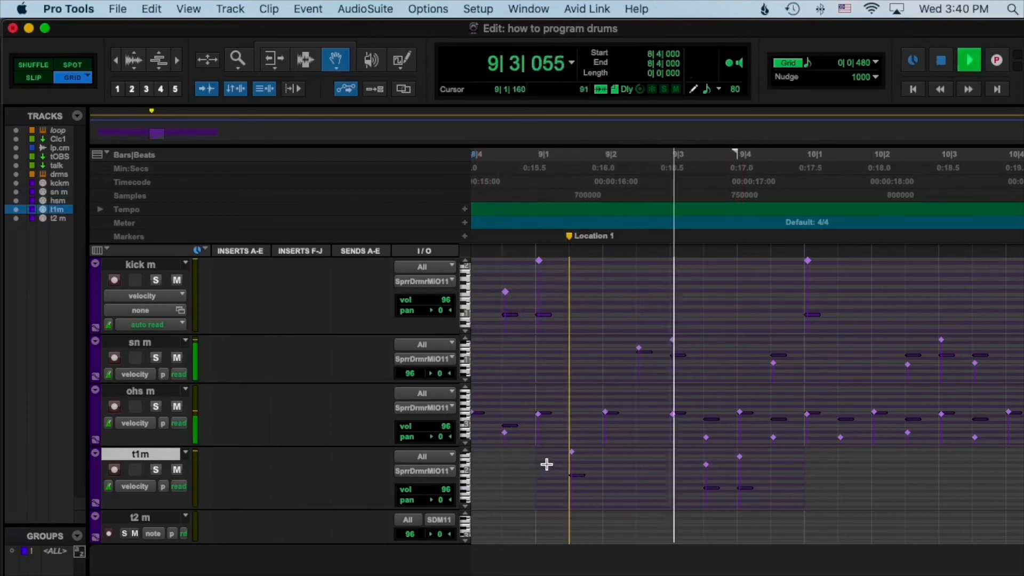
key("space")
Raise the velocity of the sn m hit at 9|4|480 slightly and play the fill from 9|1|000.
left_click(781, 361)
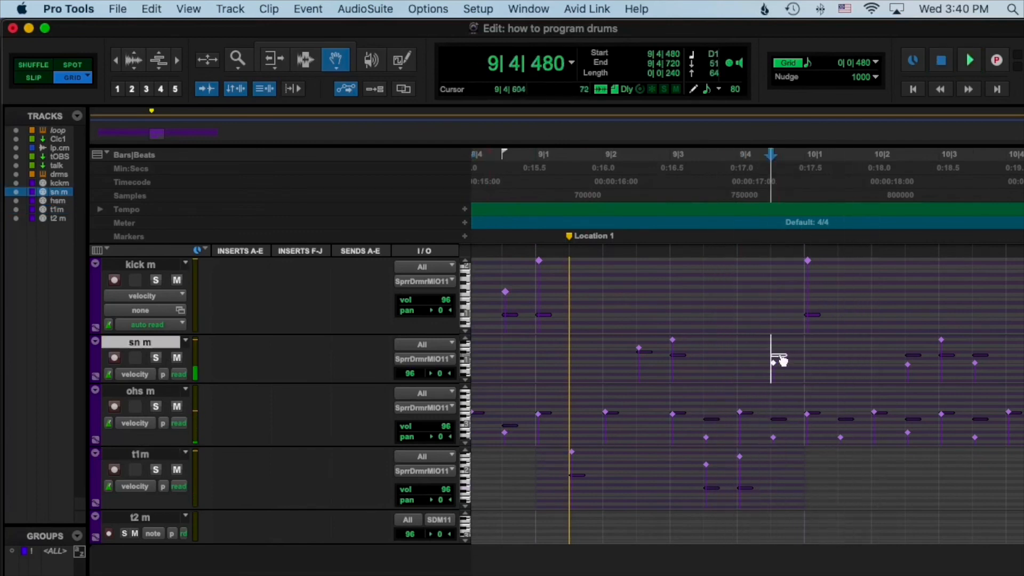
left_click(778, 420)
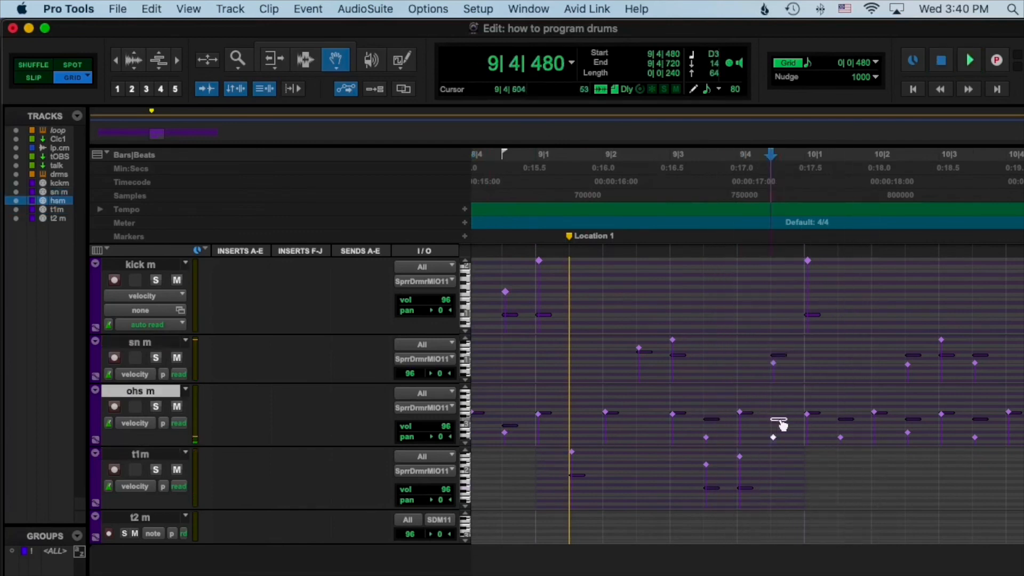
left_click(775, 359)
left_click(539, 366)
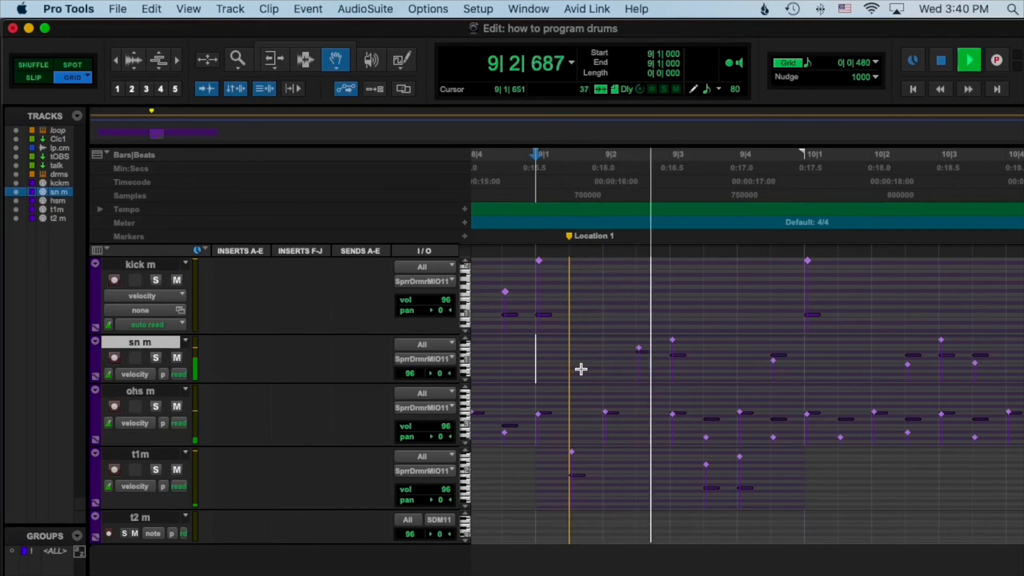
key("space")
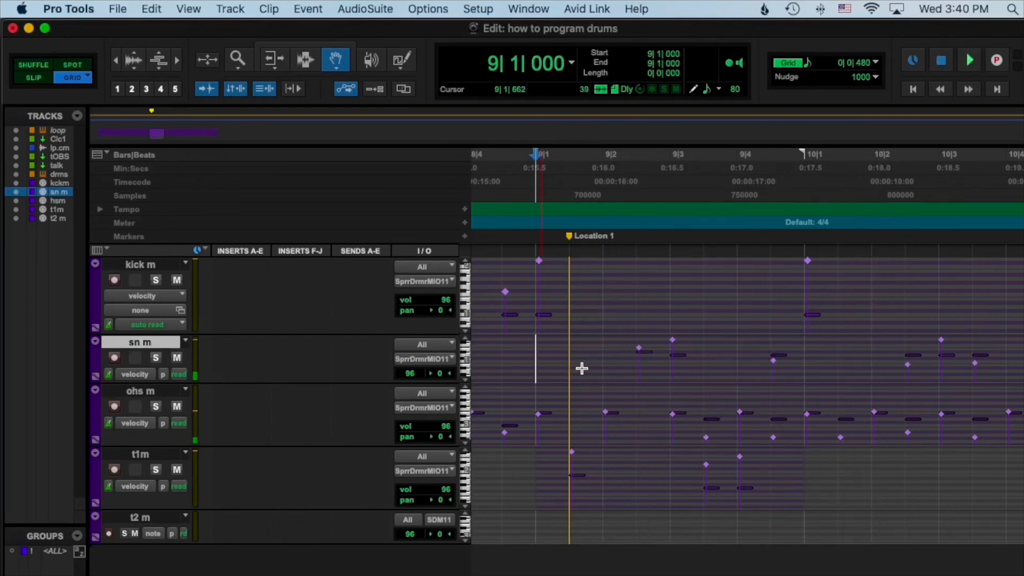
key("space")
key("space")
Lower the t1m B1 hit at 9|1|480 to velocity 115 and play the fill from 8|4|480.
left_click(572, 453)
left_click_drag(575, 457, 576, 459)
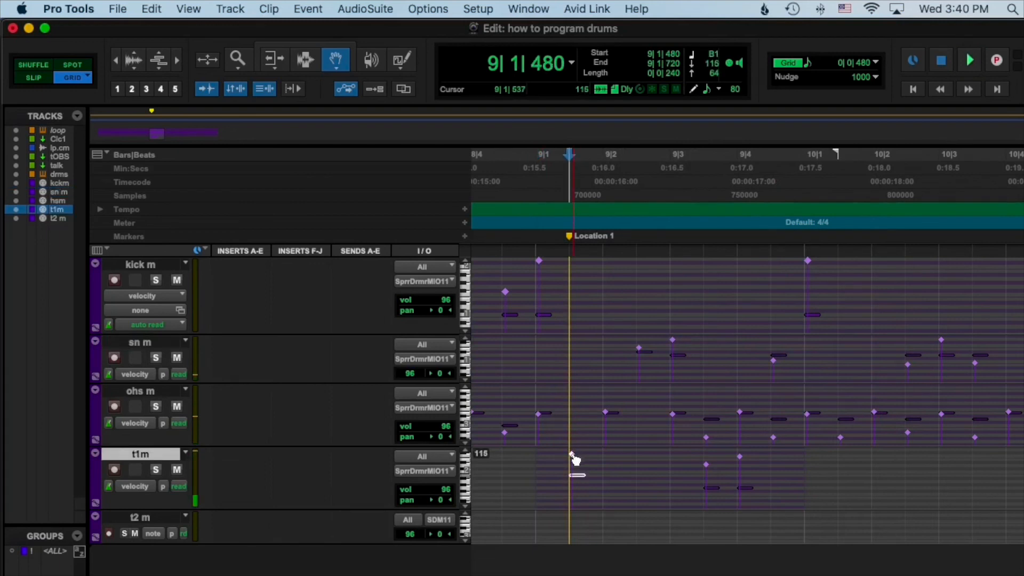
left_click(507, 470)
key("space")
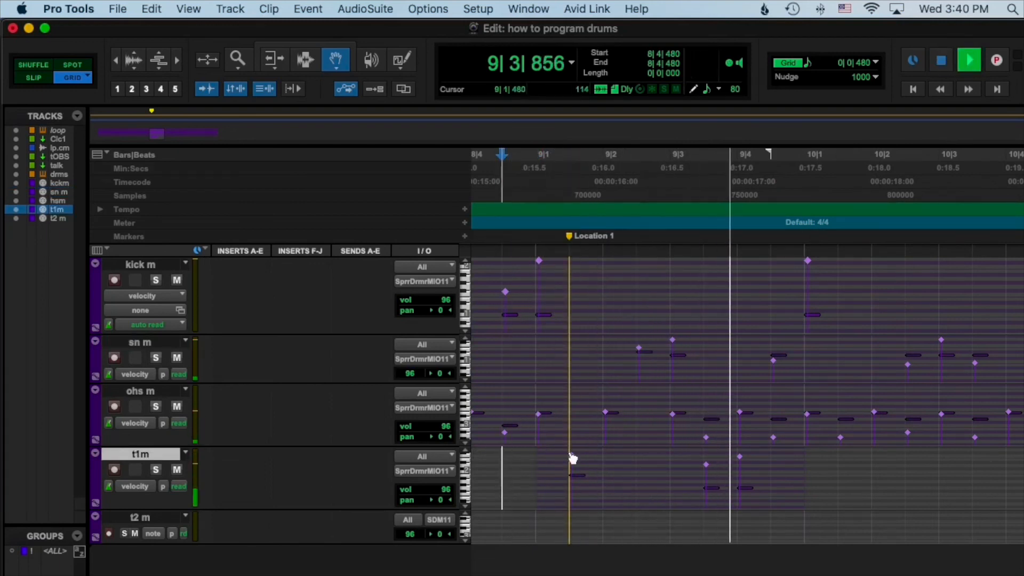
key("space")
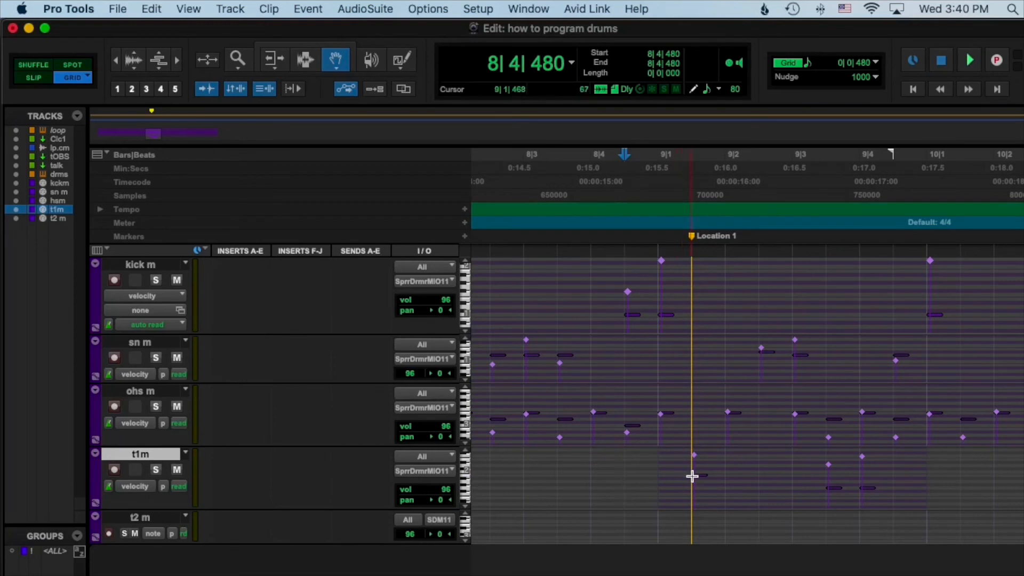
Play the fill from 8|4|000 and from 9|3|480 to check how it leads into bar 10.
left_click(626, 504)
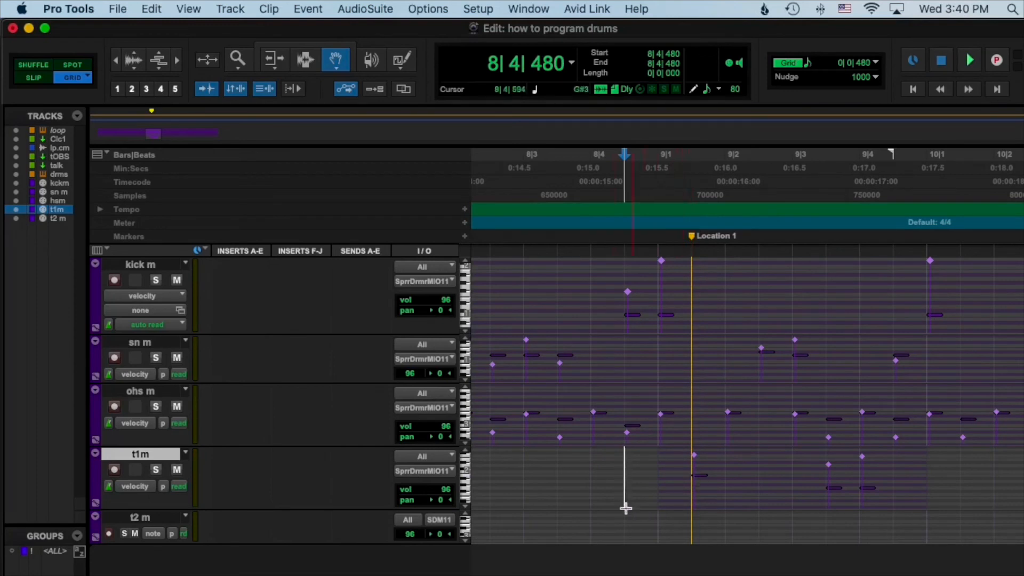
key("space")
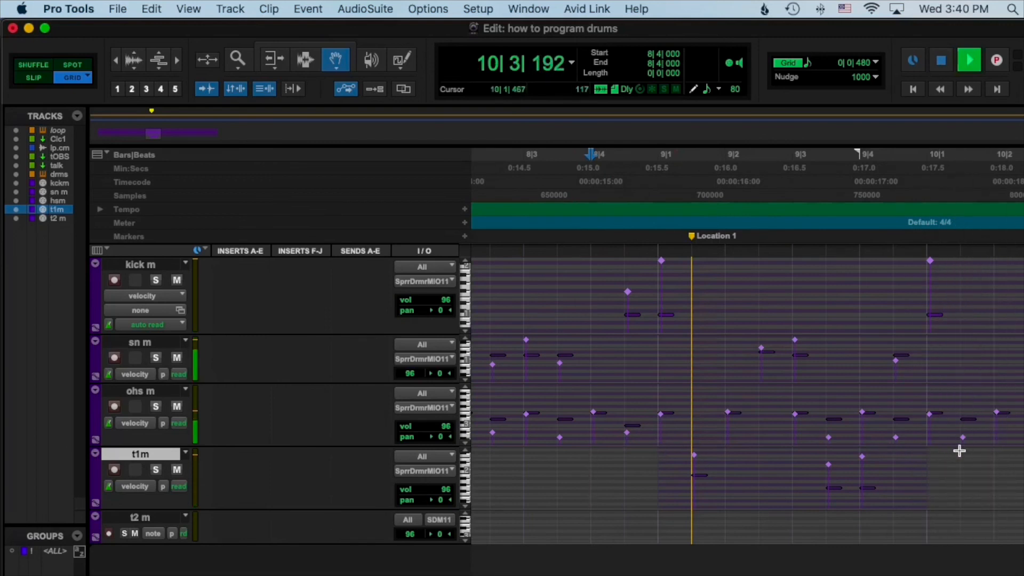
key("space")
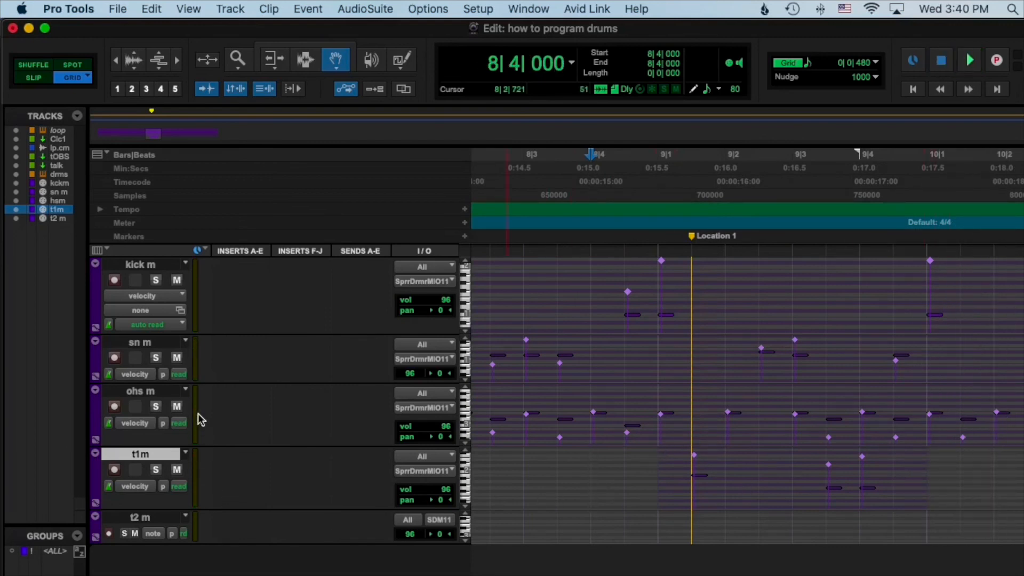
left_click(839, 498)
key("space")
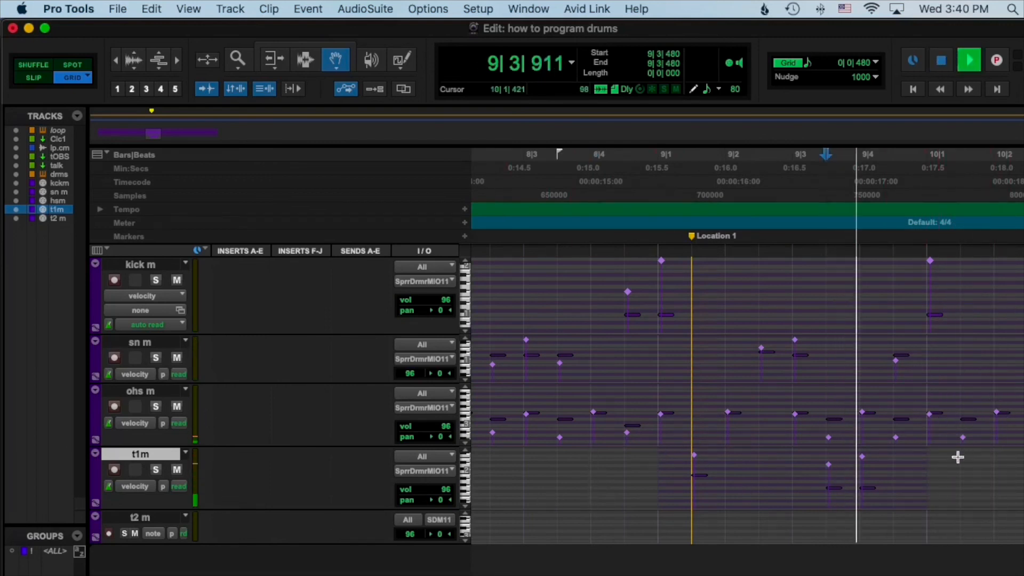
key("space")
Duplicate the ohs m note at 10|1|000 down to B2 and play the end of the fill from 9|4|000.
left_click(944, 417)
mouse_move(943, 417)
left_mouse_down()
mouse_move(945, 396)
mouse_move(942, 435)
left_mouse_up()
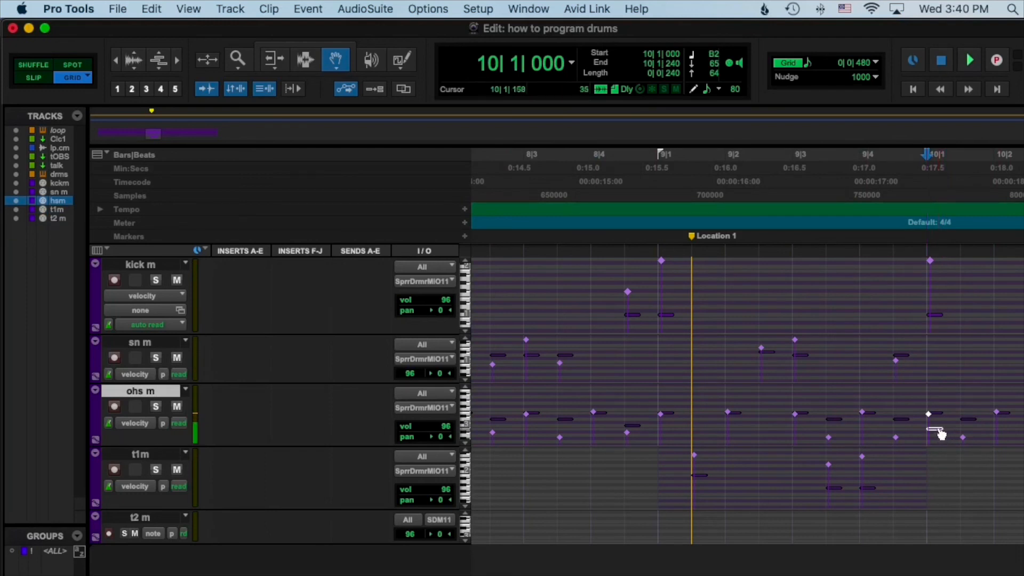
left_click(860, 418)
key("space")
key("space")
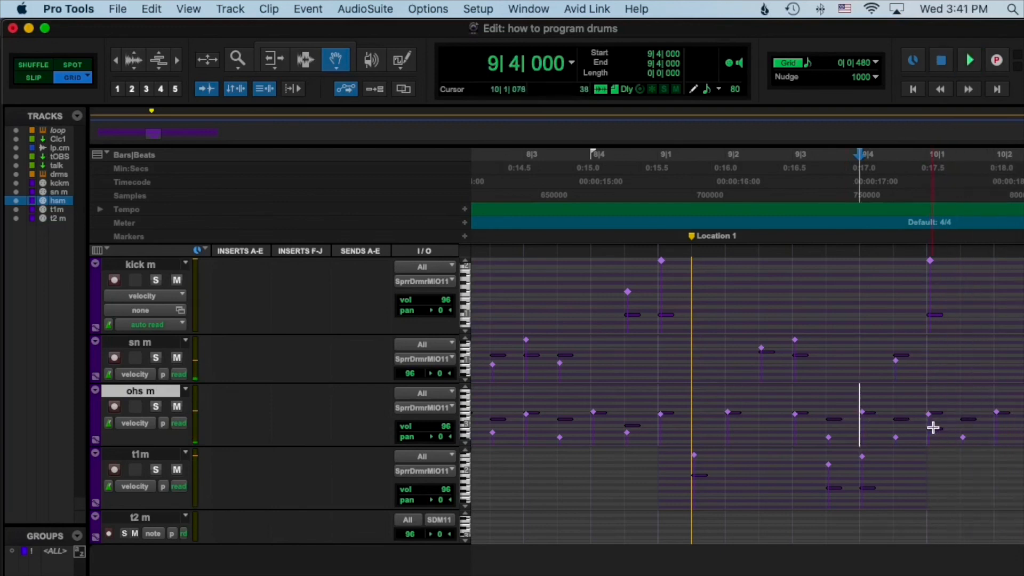
Raise the velocity of the B2 note at 10|1|000 on ohs m and play the fill from 8|4|000.
left_click(933, 429)
left_click_drag(928, 414, 928, 406)
left_click(608, 429)
key("space")
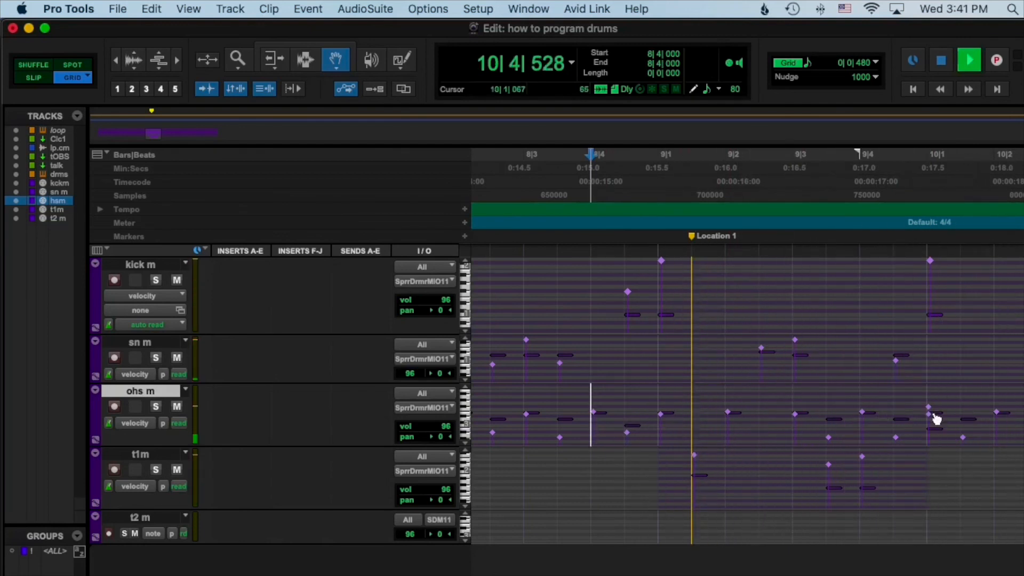
key("space")
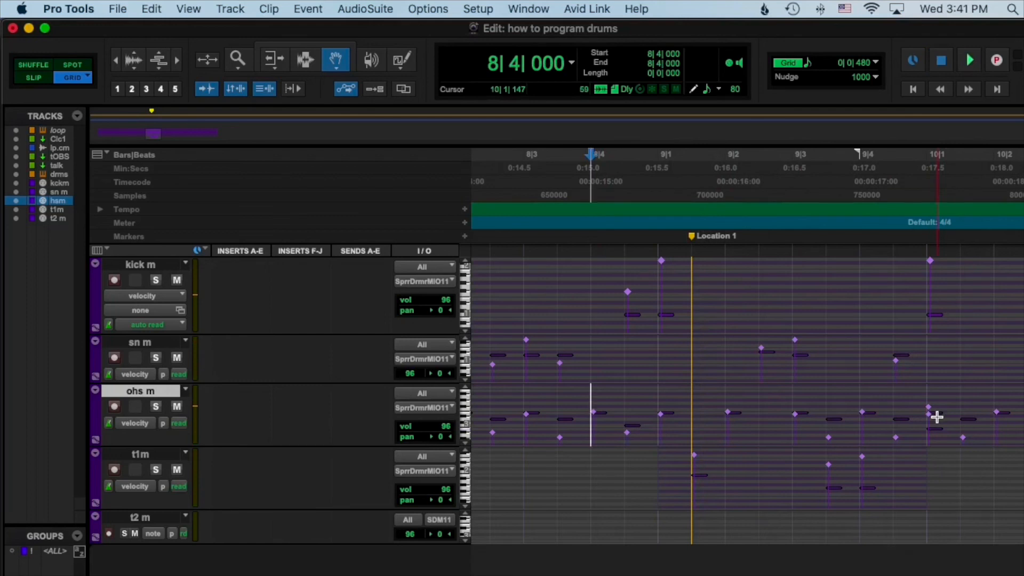
key("space")
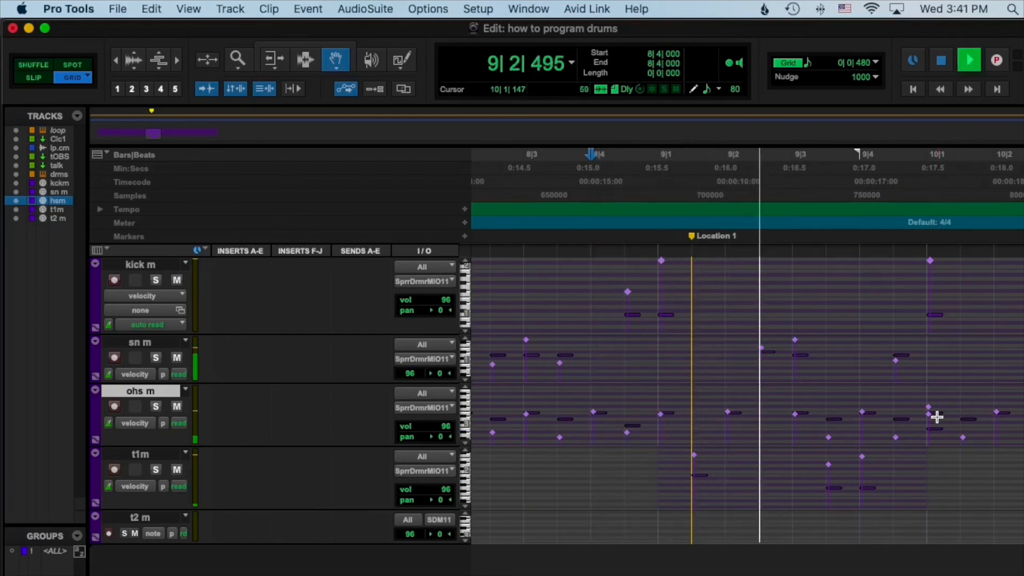
key("space")
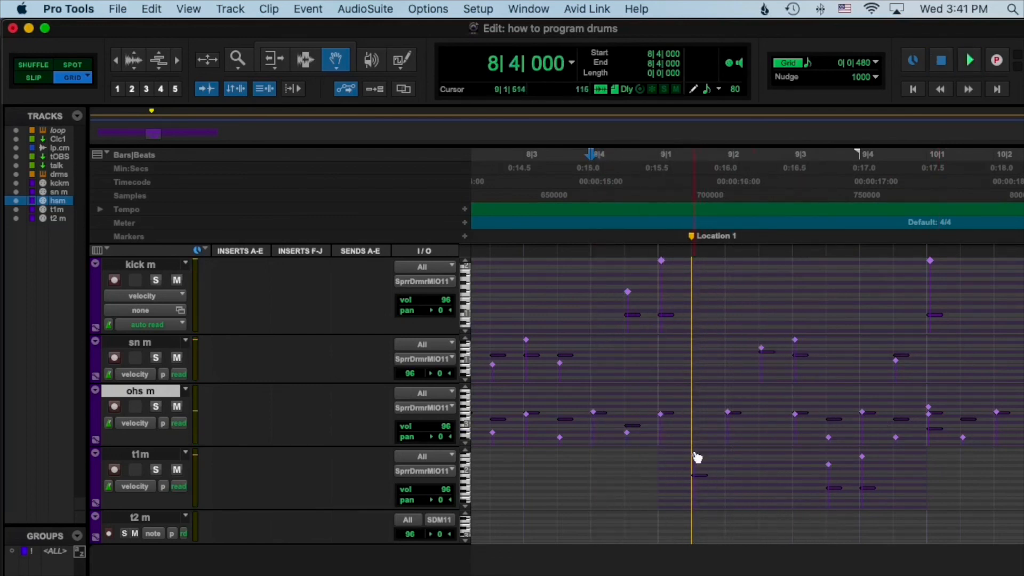
Lower the t1m hit at 9|1|480 slightly further and play the fill again from 8|4|000.
left_click(697, 460)
left_click(606, 469)
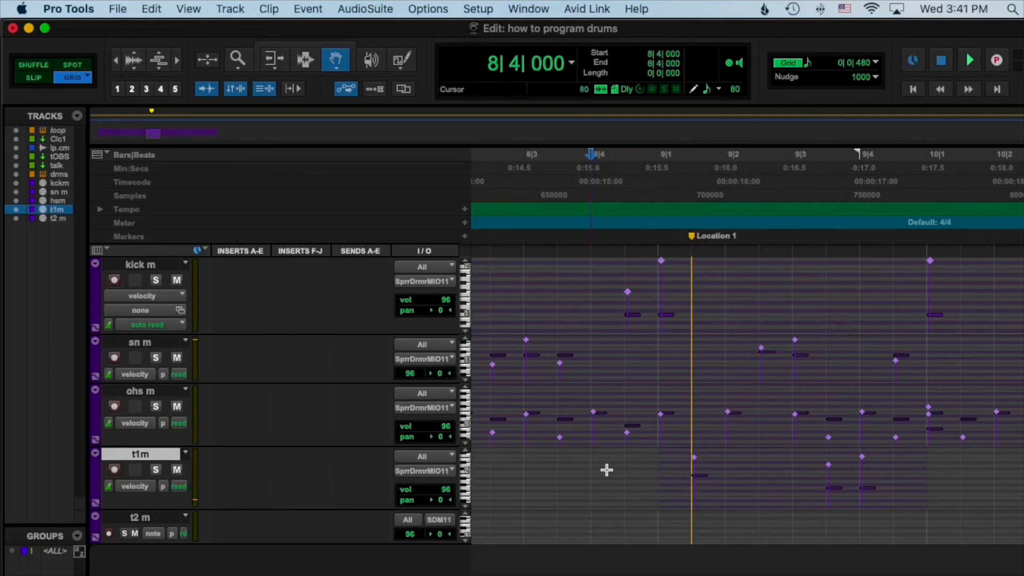
key("space")
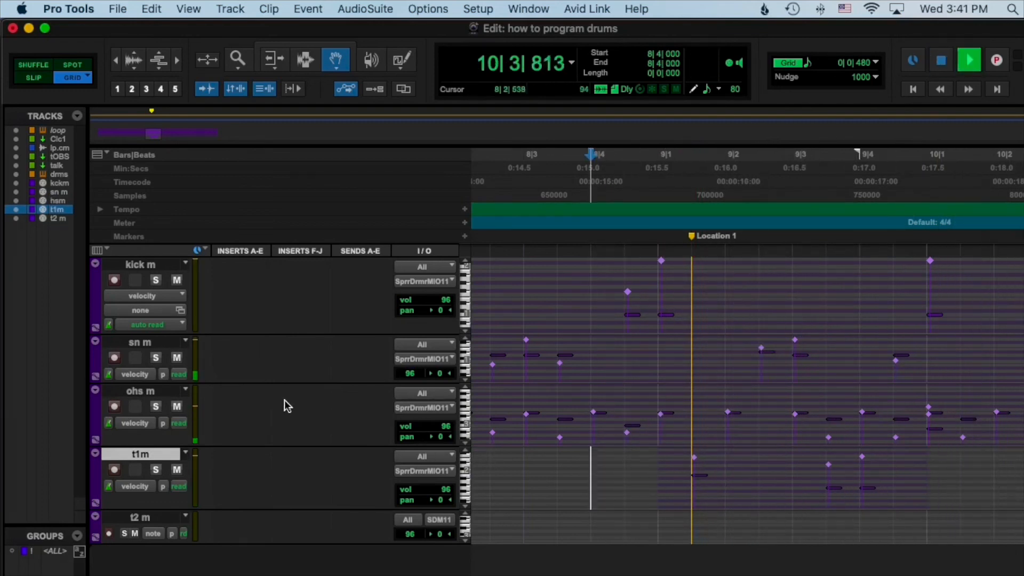
scroll(283, 399, "up", 2)
key("space")
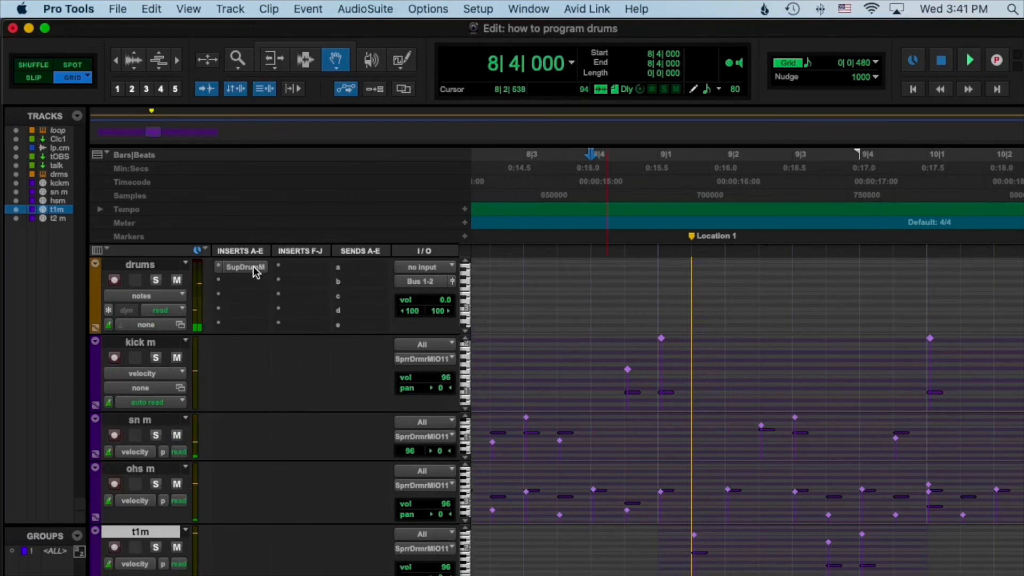
Open Superior Drummer on the drums track, audition both small rack toms in the Construct view, and close the plug-in while playback runs.
left_click(258, 267)
left_click(221, 120)
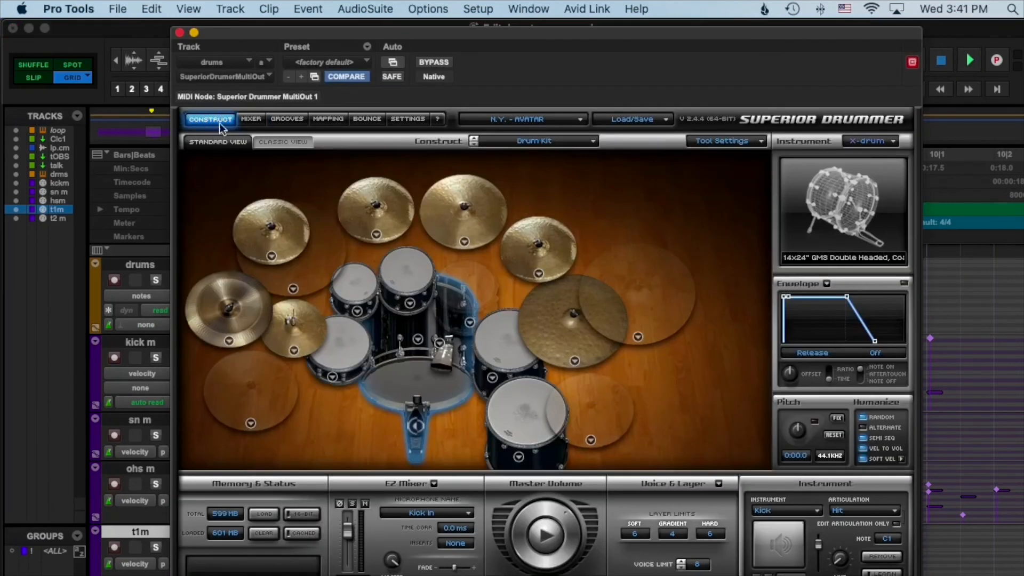
left_click(360, 294)
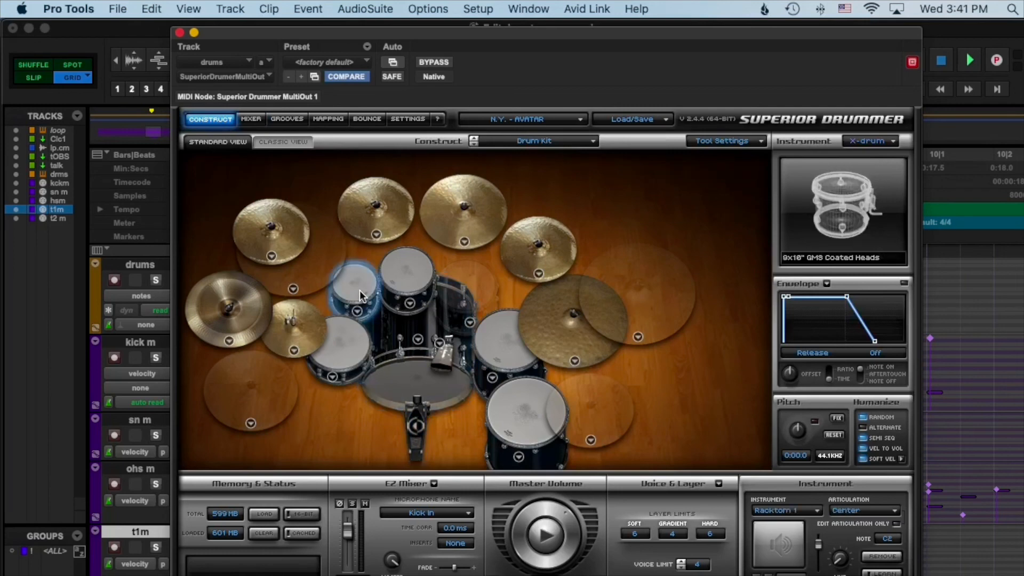
left_click(406, 274)
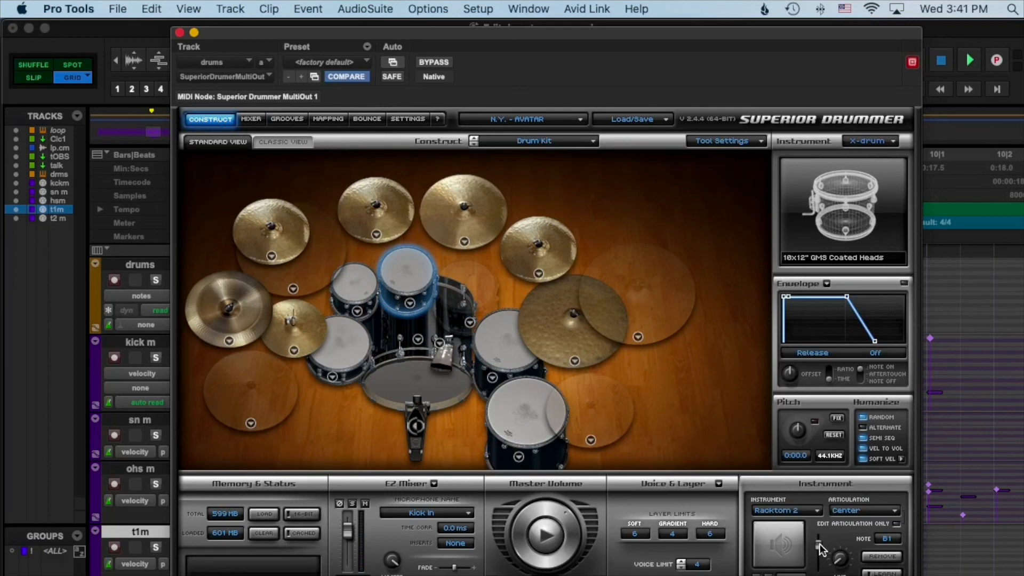
key("space")
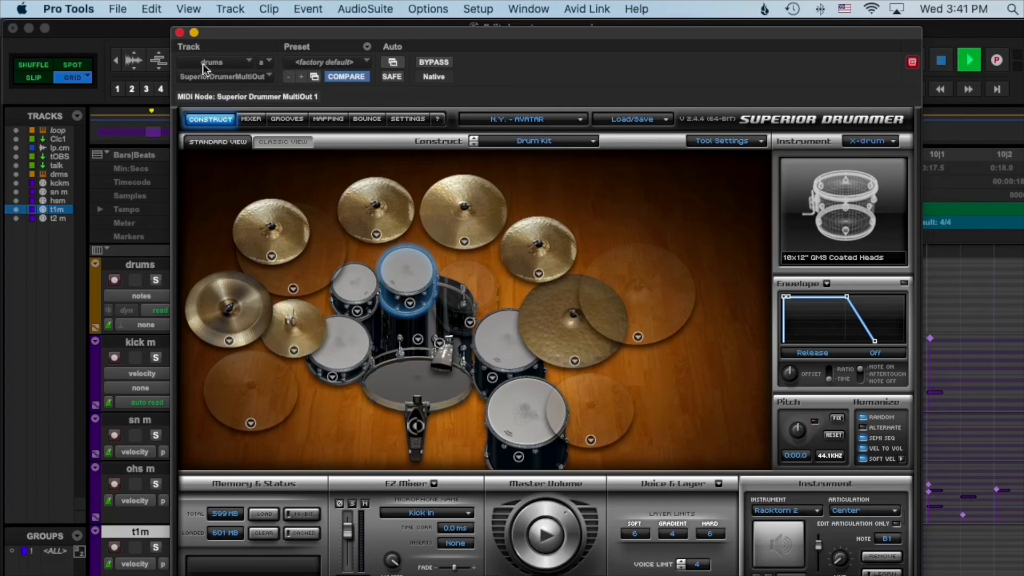
left_click(180, 32)
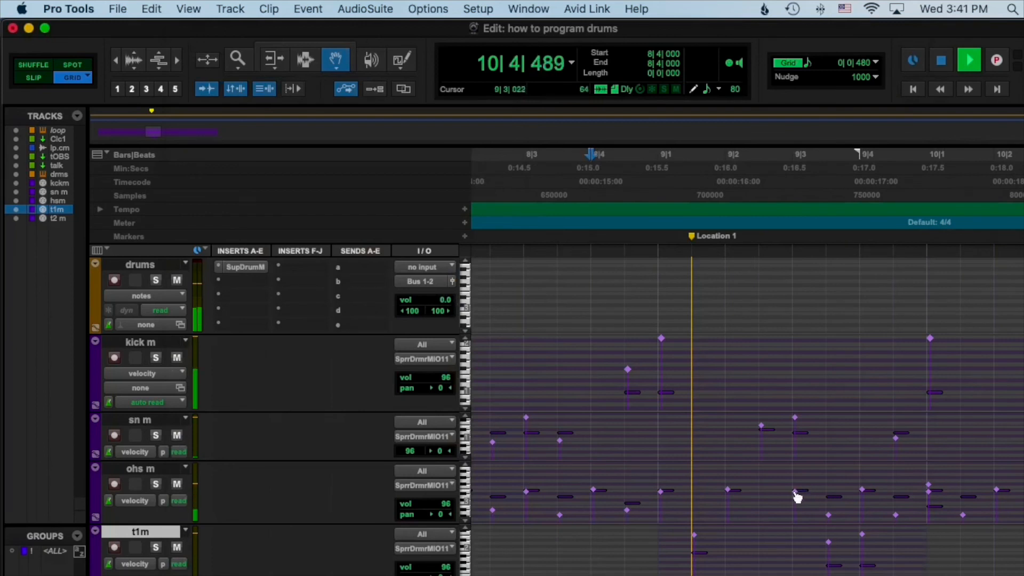
Zoom out with the Selector tool active, stop playback and look over the full drum arrangement across all tracks.
key("F7")
key("r")
key("r")
key("r")
key("r")
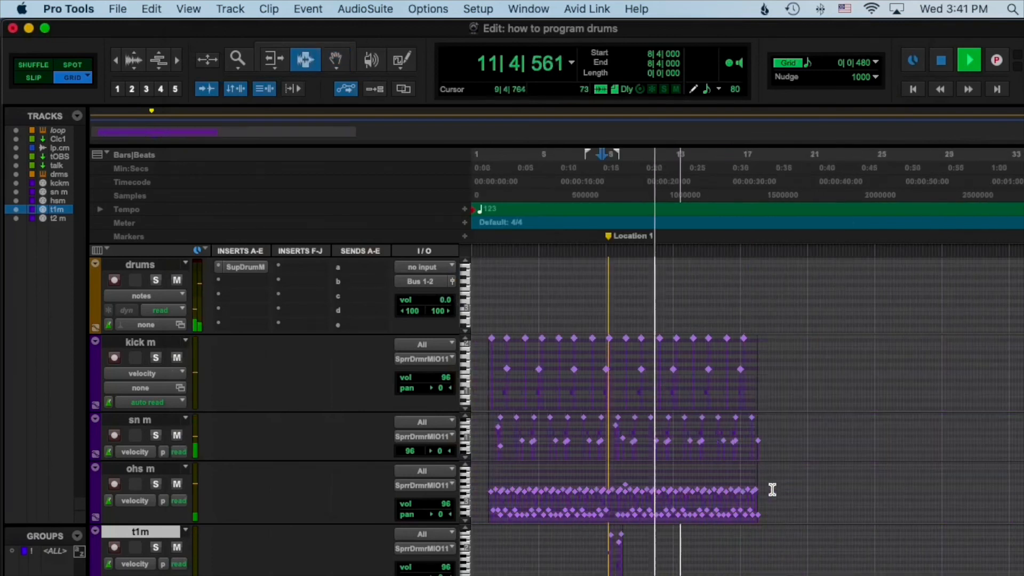
key("space")
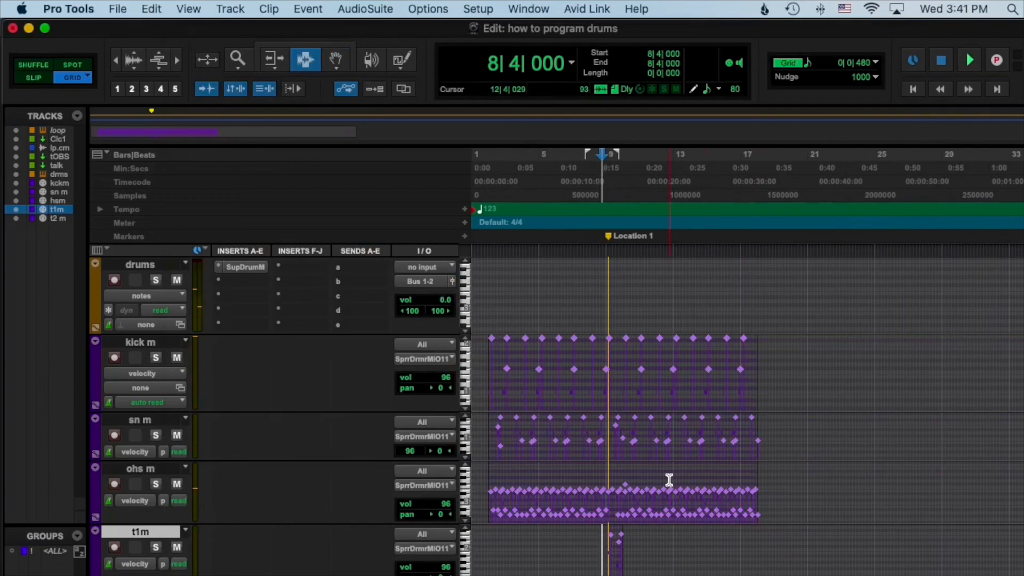
scroll(656, 480, "up", 5)
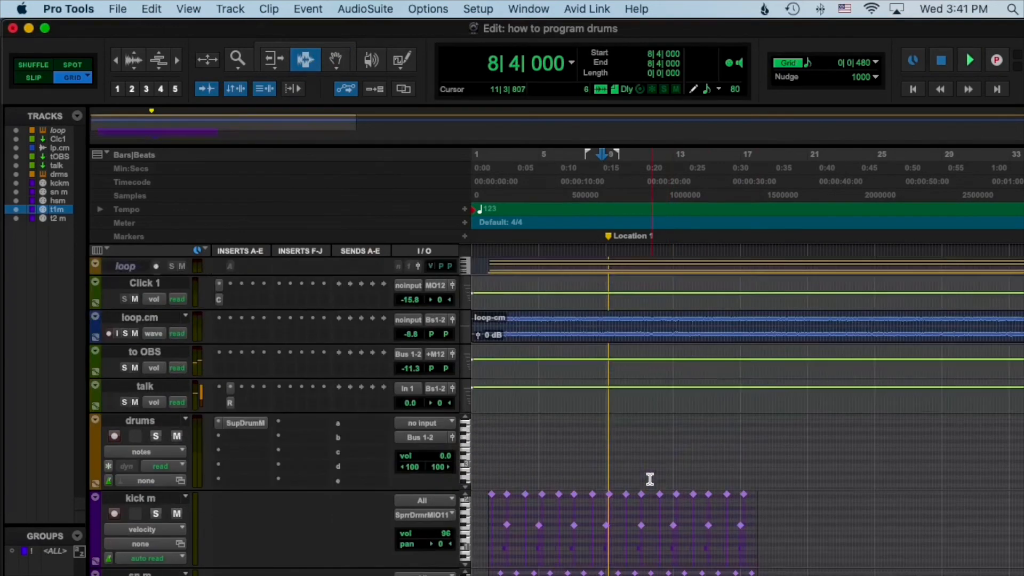
scroll(650, 479, "right", 2)
scroll(650, 479, "down", 2)
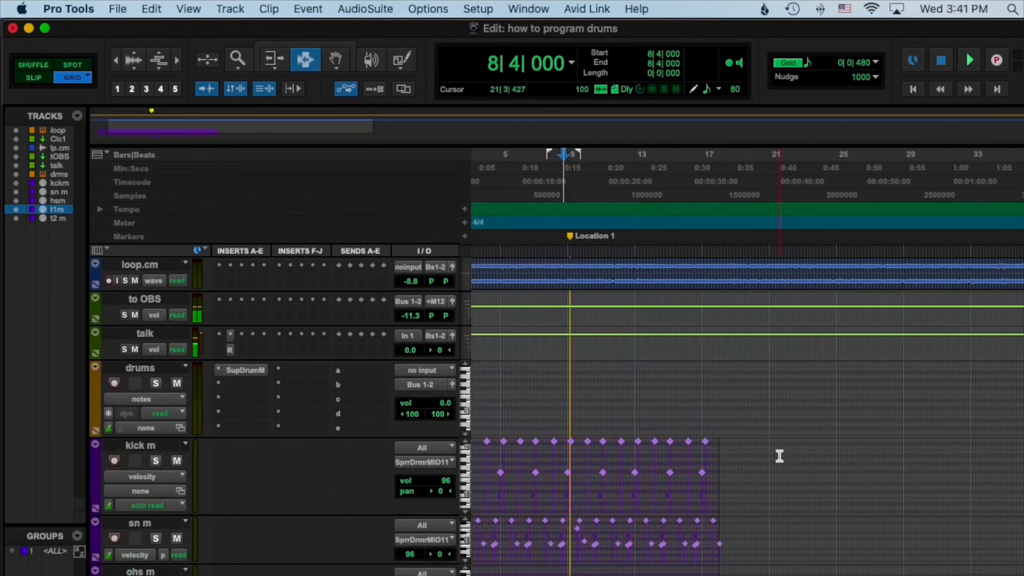
scroll(619, 480, "down", 2)
scroll(619, 480, "left", 2)
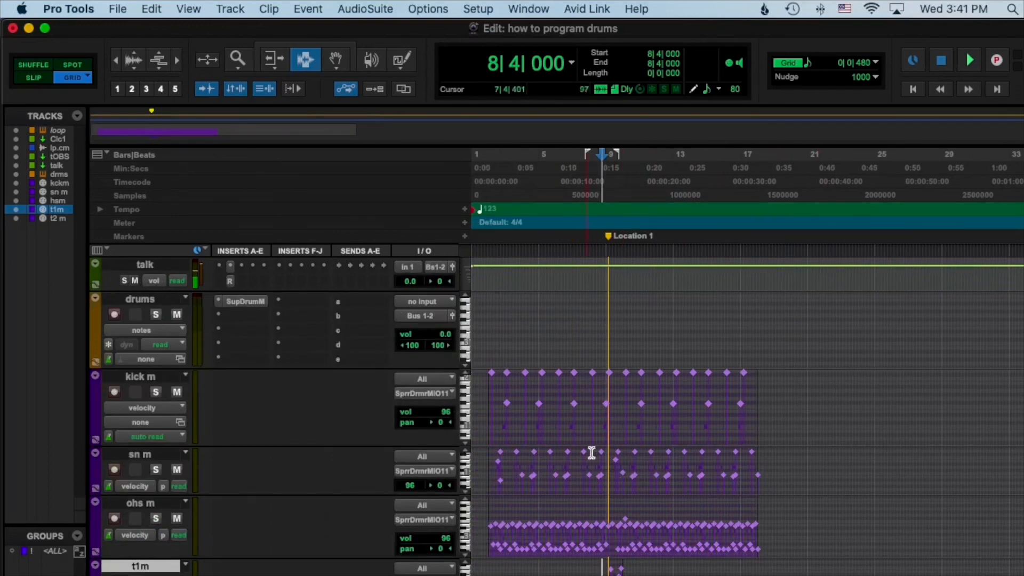